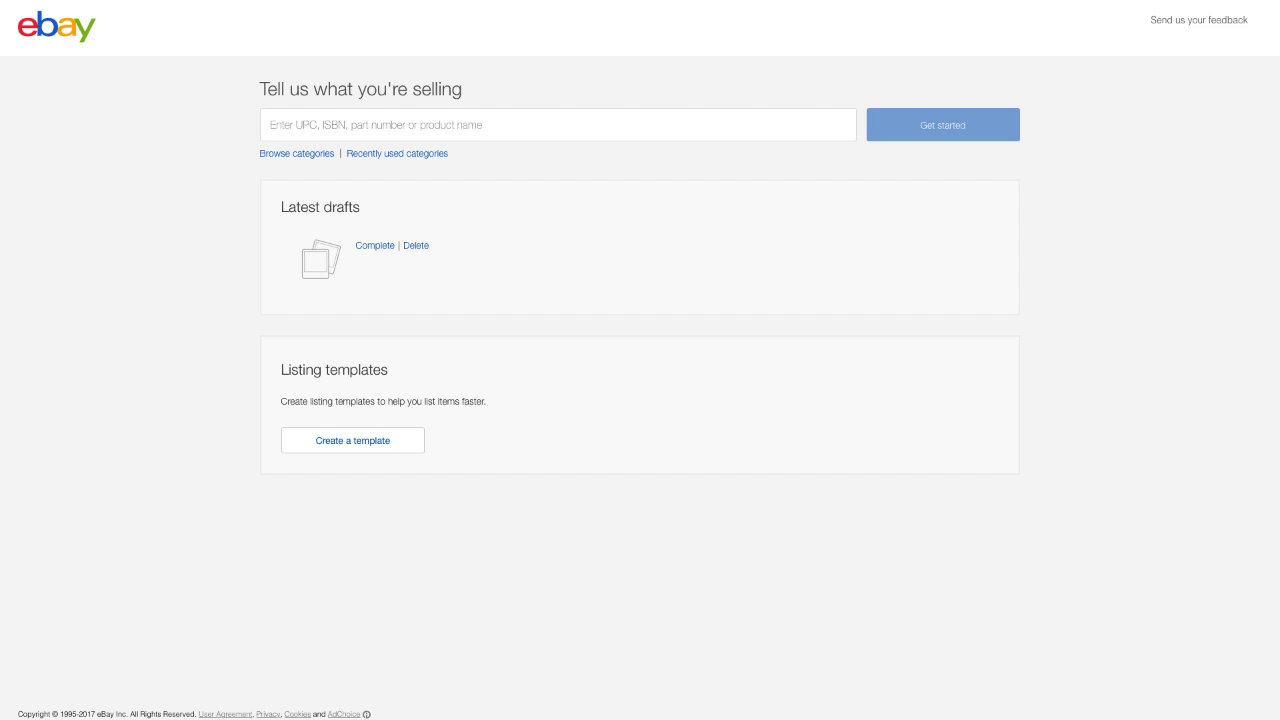
Step: Start a new eBay listing using "pioneer DJ controller" as its title
left_click(457, 126)
left_click(457, 125)
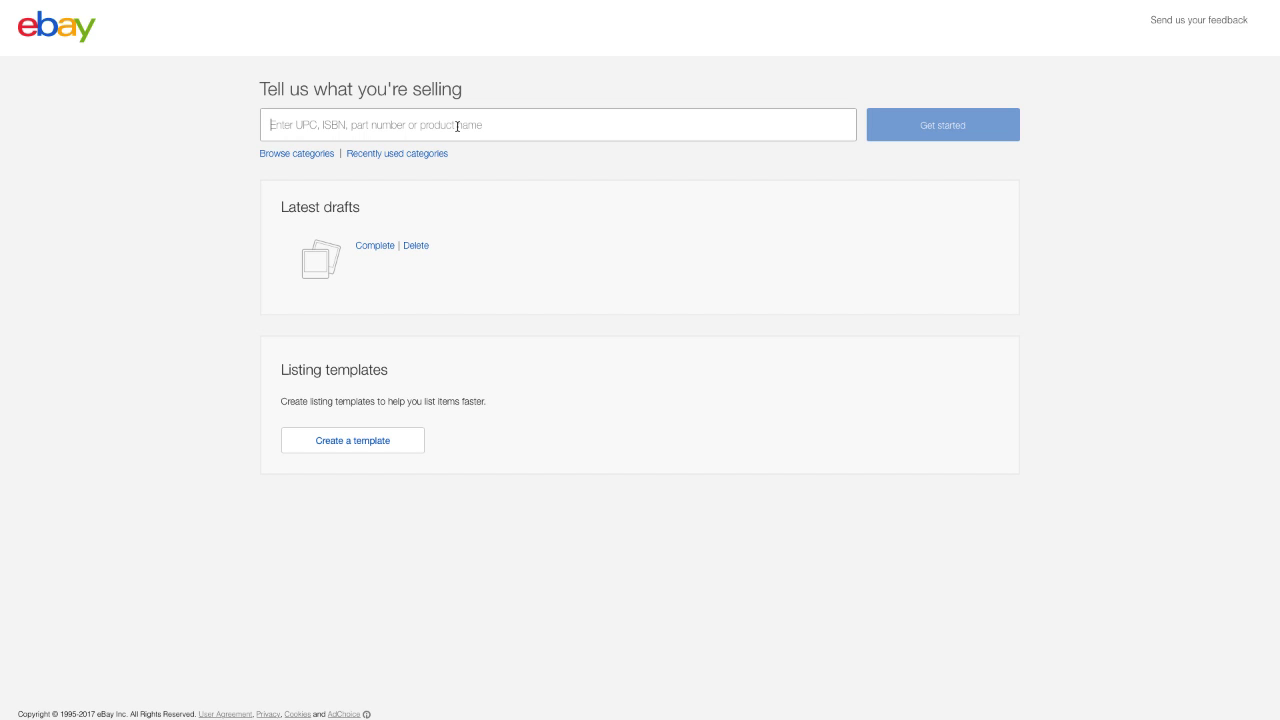
type("pionee")
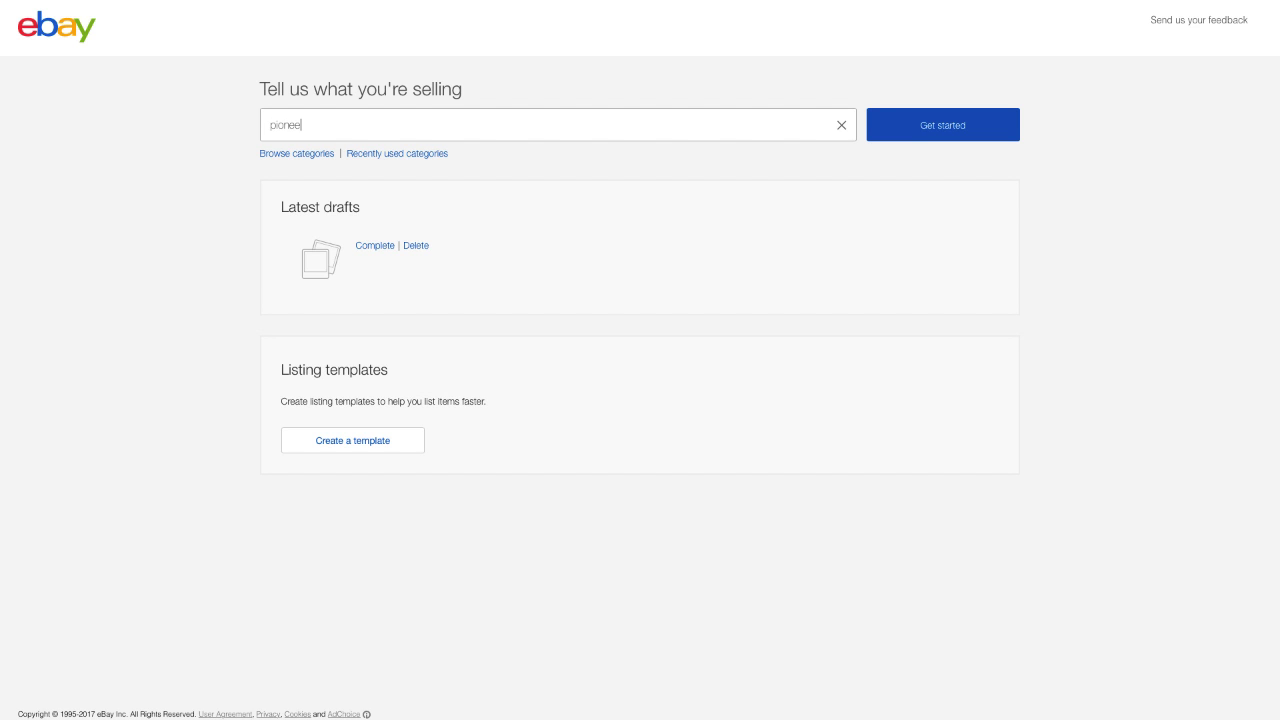
type("r D")
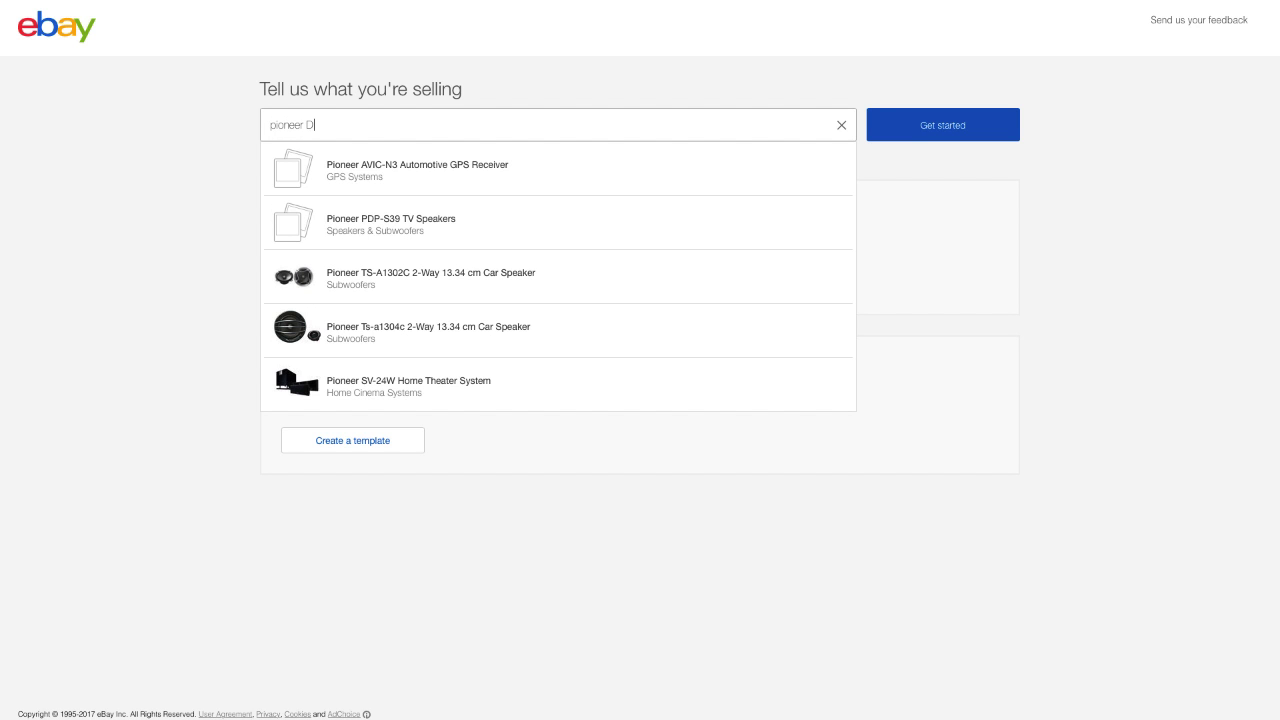
type("J controller")
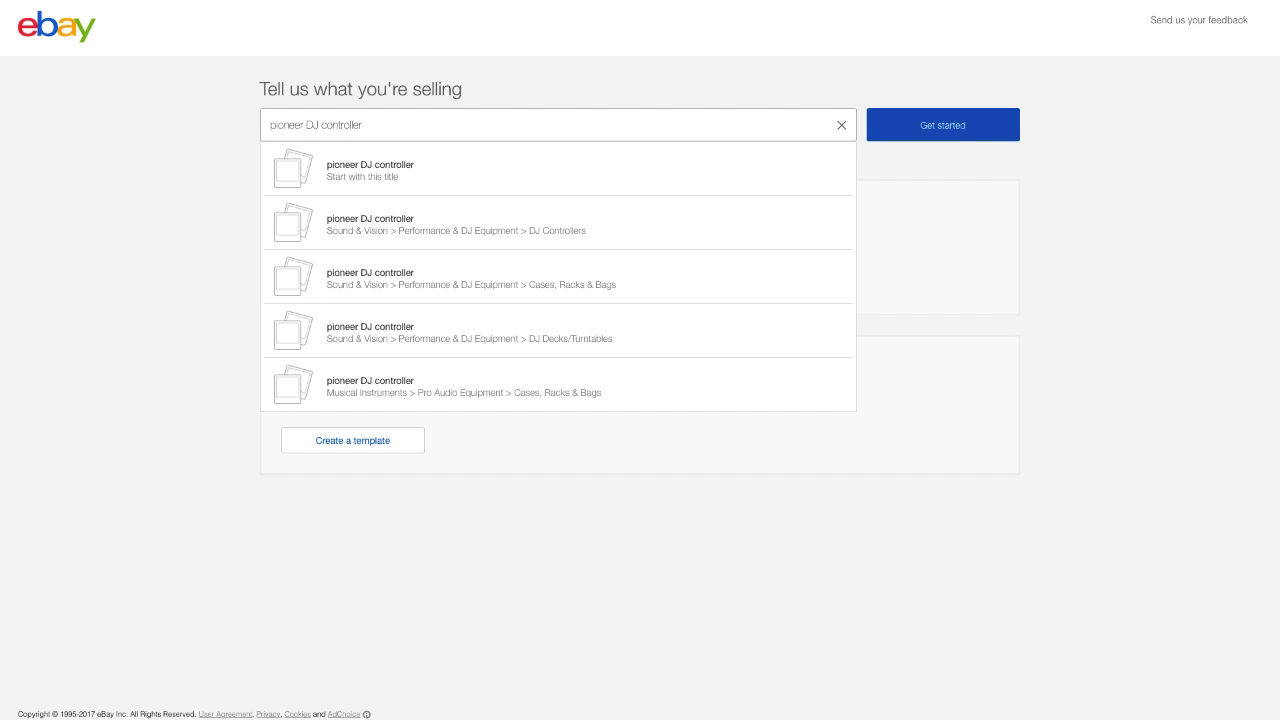
left_click(428, 165)
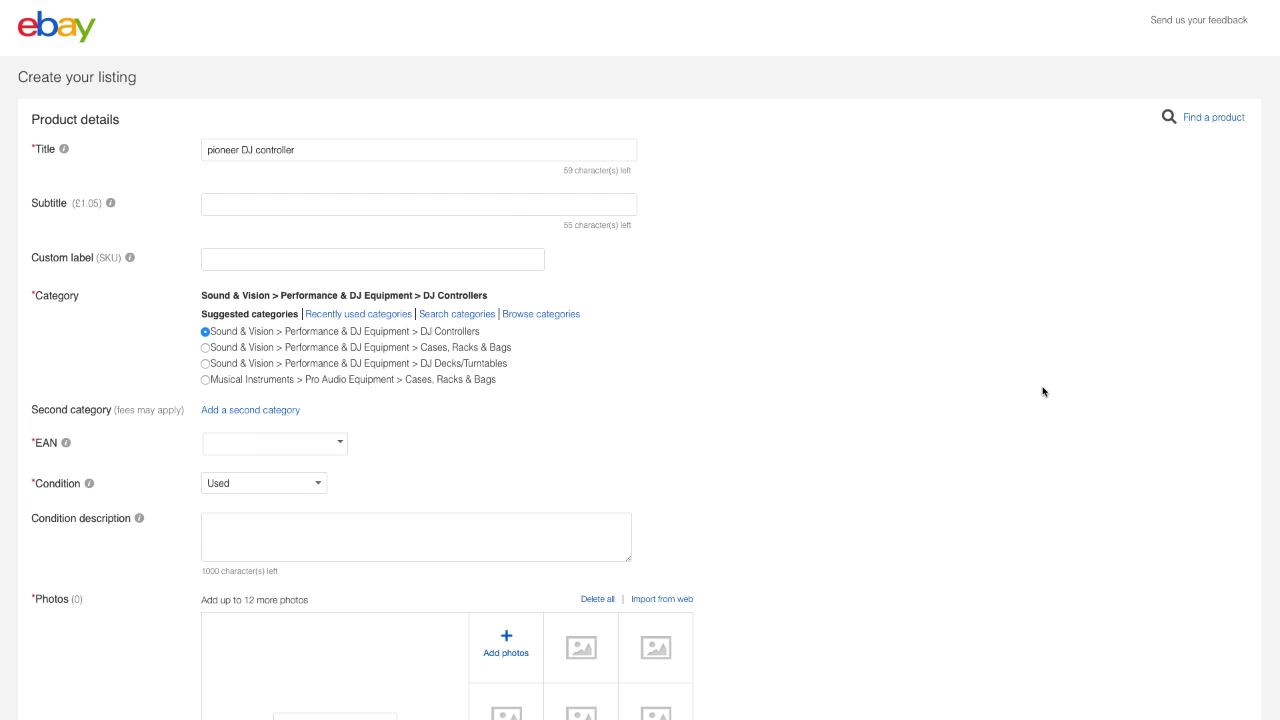
Step: Look through the listing form from product details down to the fees, then back at the photos and item specifics
scroll(1043, 392, "down", 10)
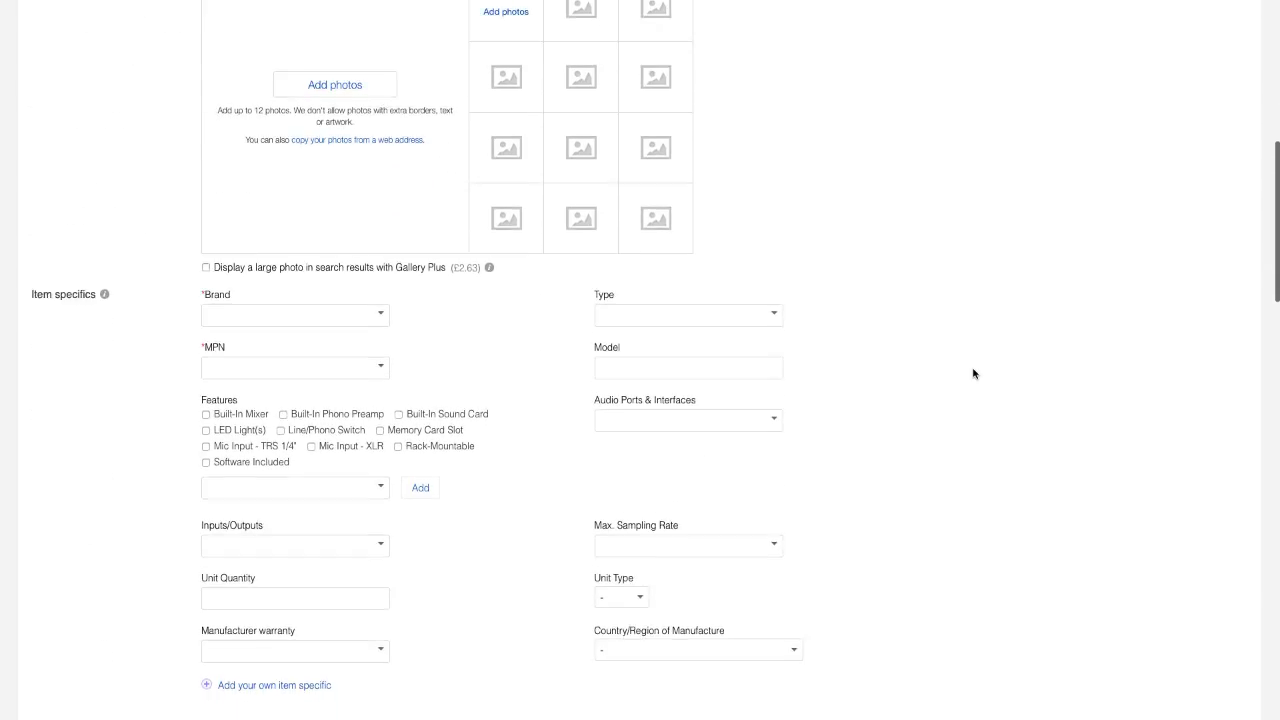
scroll(973, 373, "down", 10)
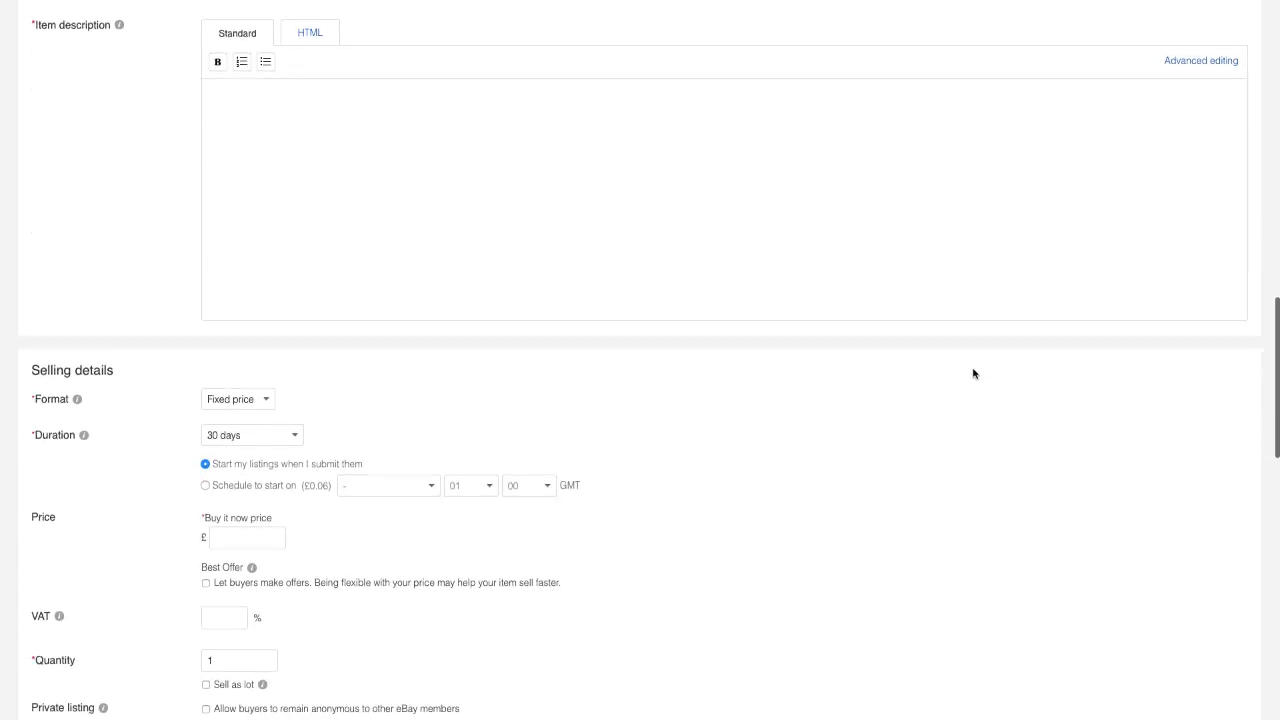
scroll(973, 373, "down", 12)
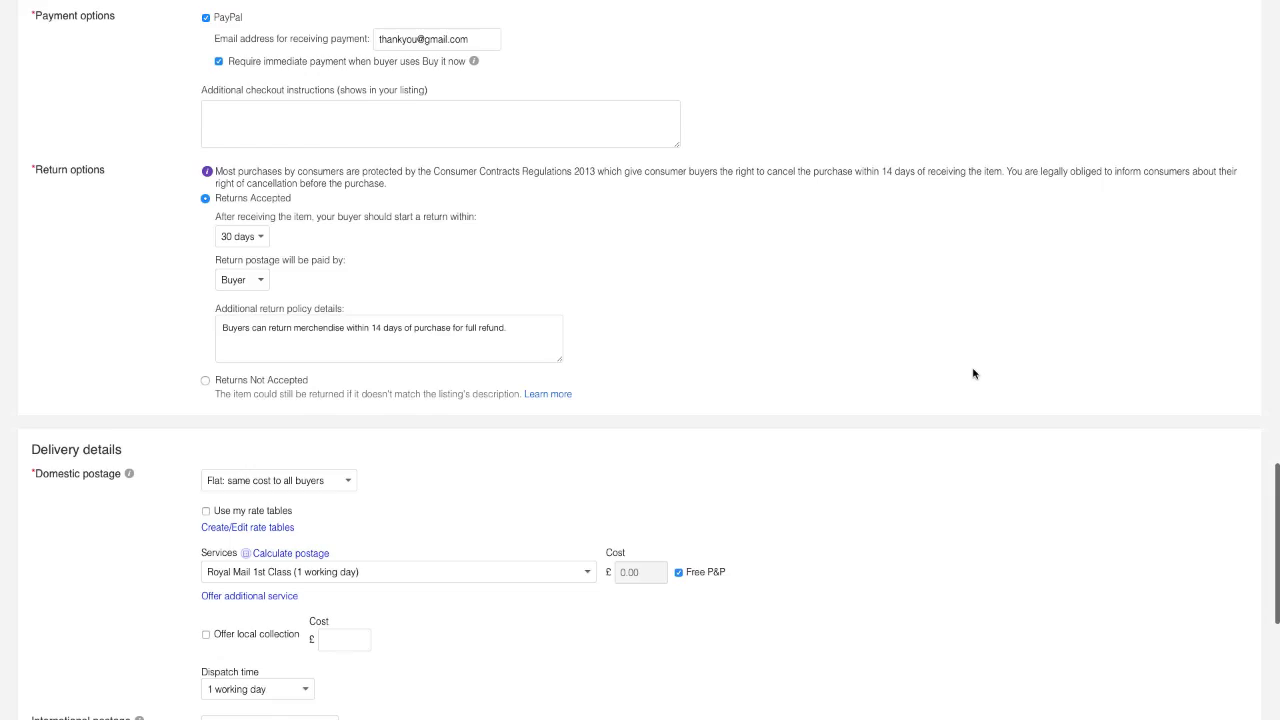
scroll(973, 373, "down", 7)
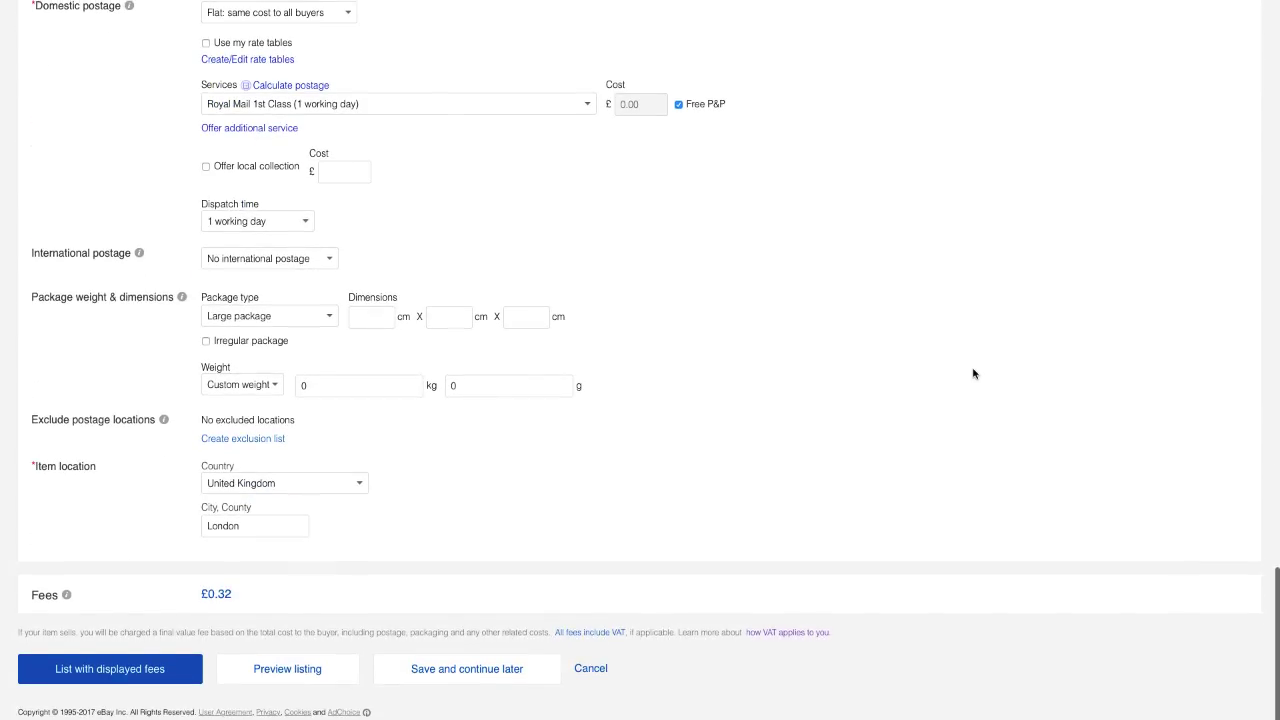
scroll(973, 373, "up", 20)
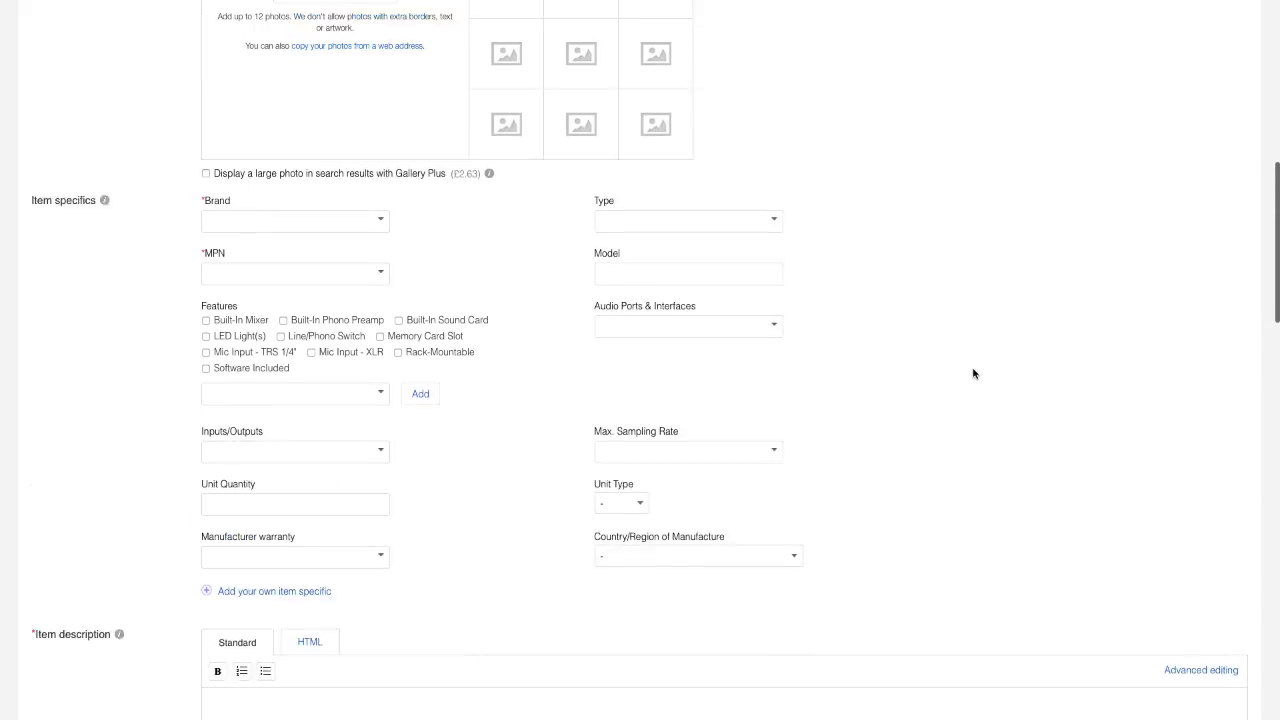
scroll(973, 373, "up", 6)
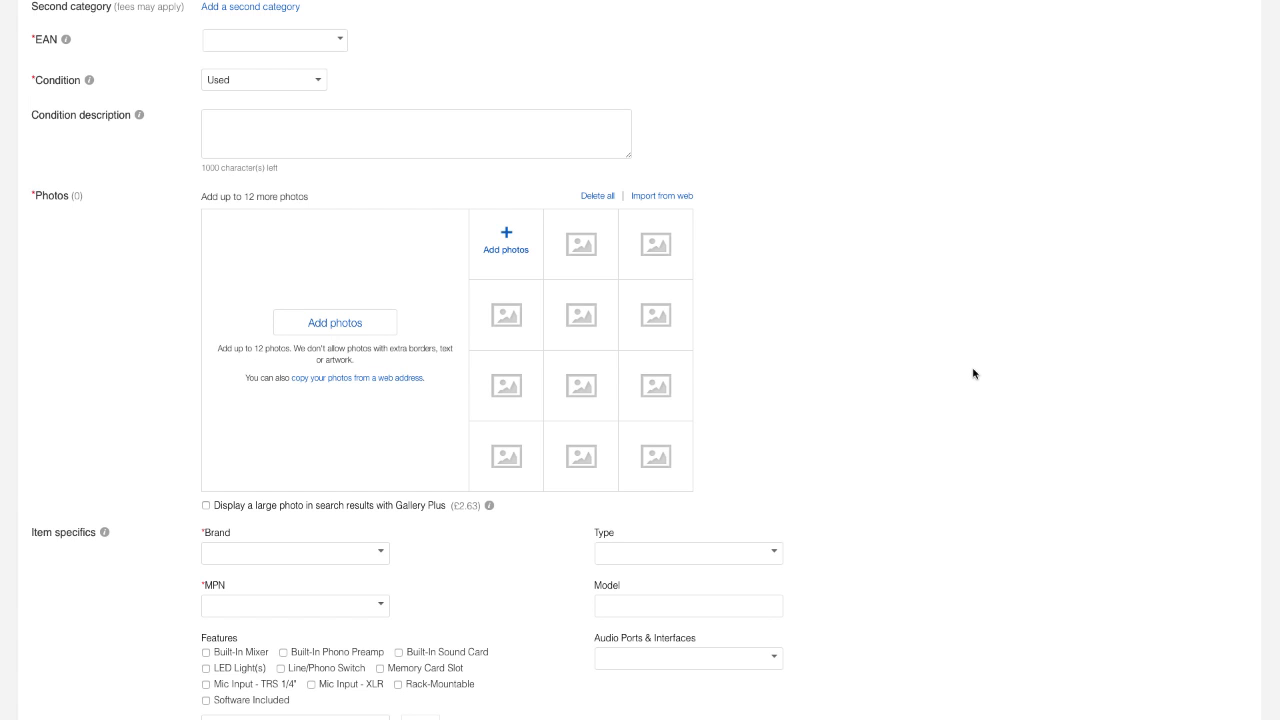
scroll(973, 374, "down", 6)
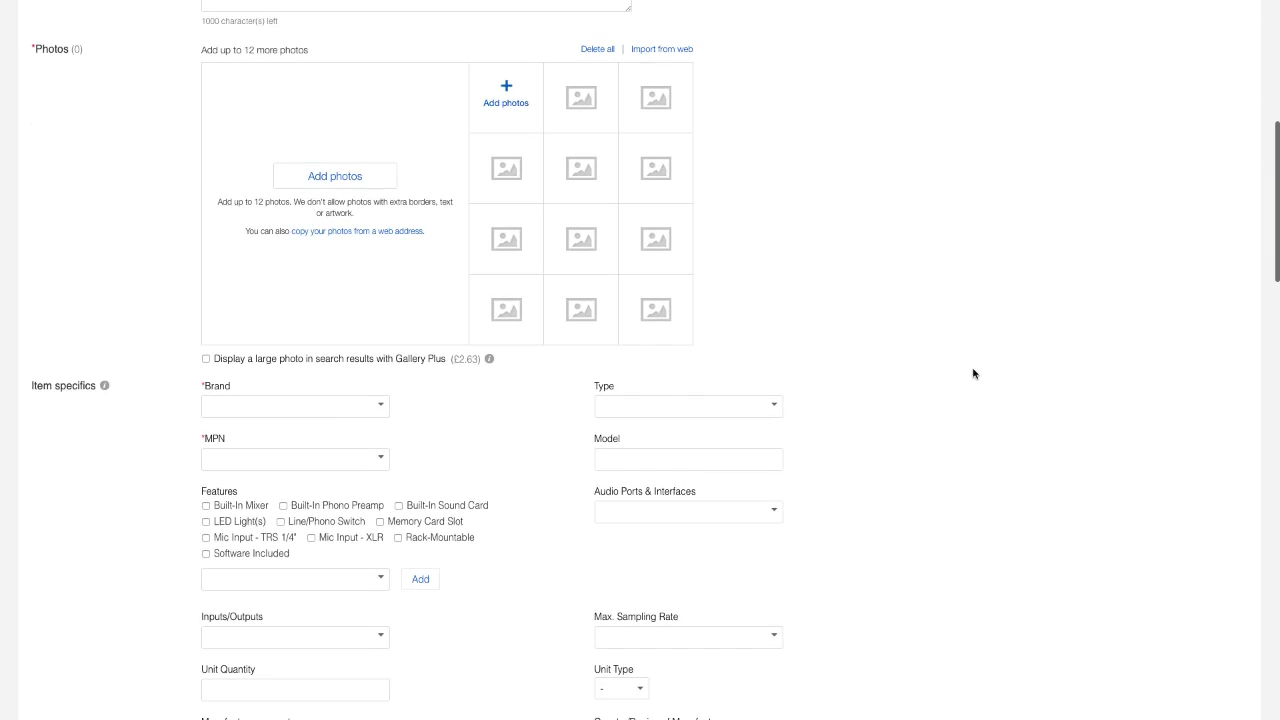
Step: Paste the copied template code into the item description as HTML
scroll(973, 374, "down", 2)
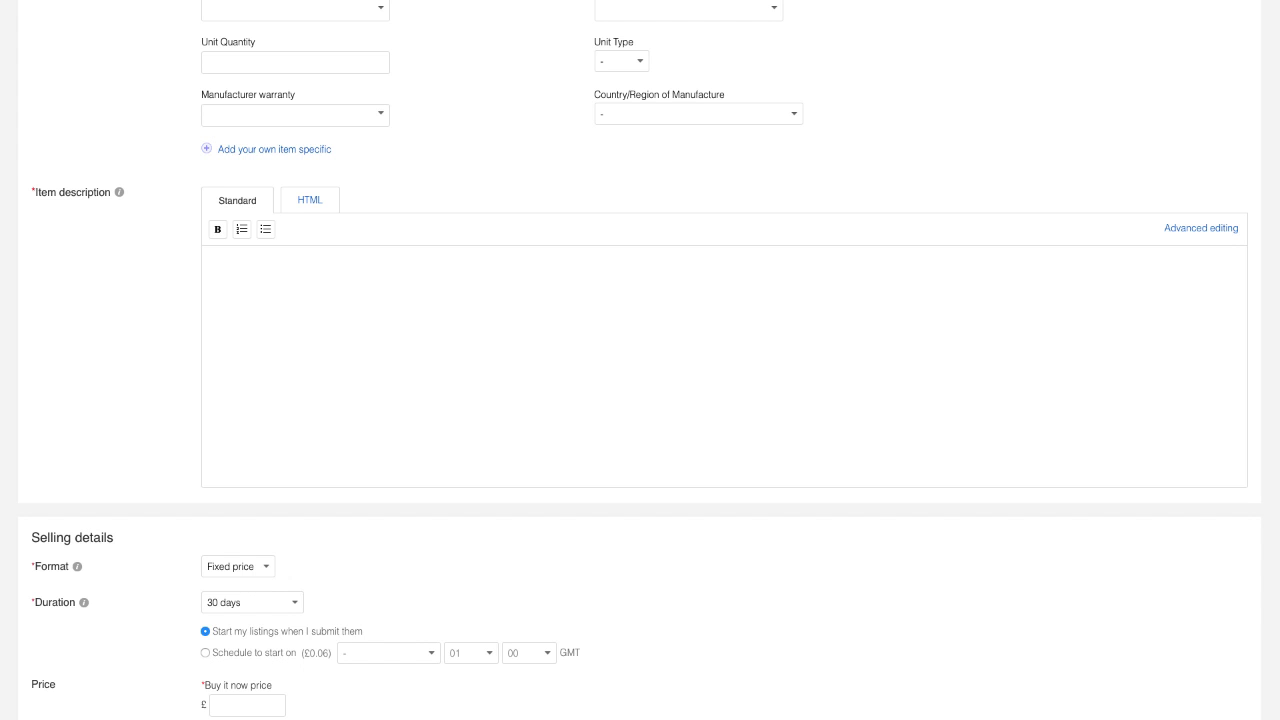
scroll(993, 267, "down", 1)
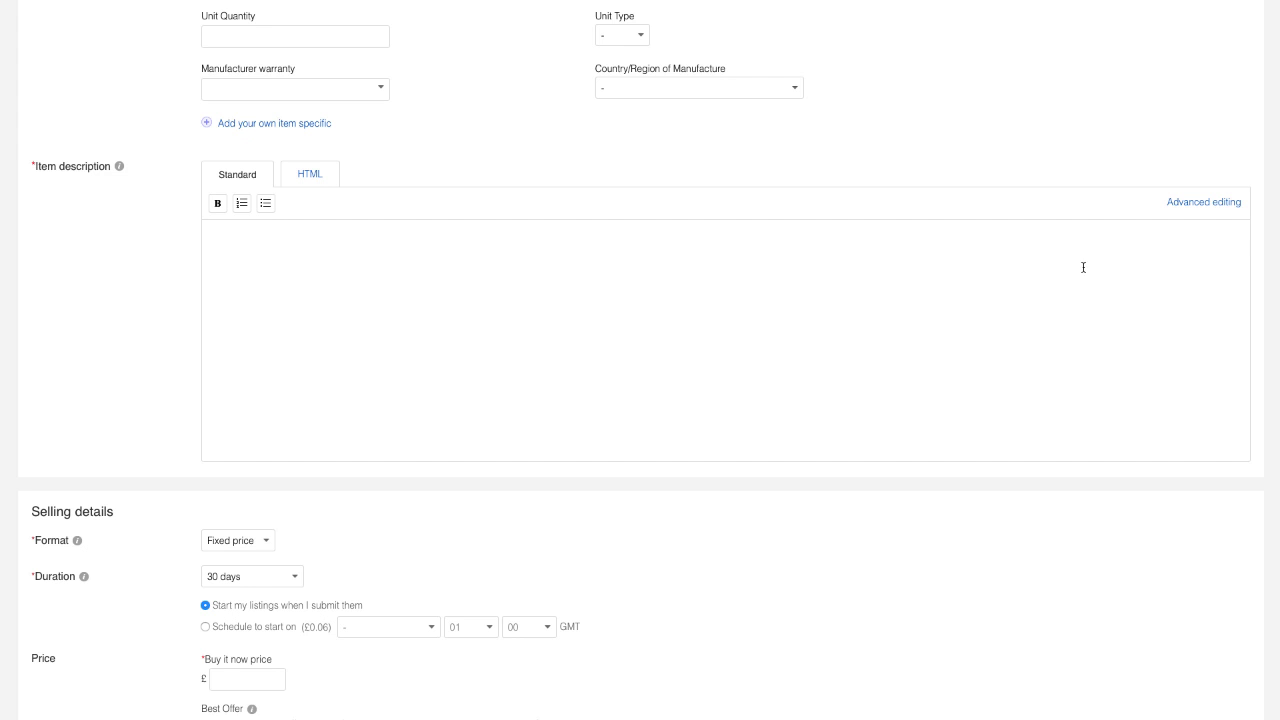
left_click(1200, 205)
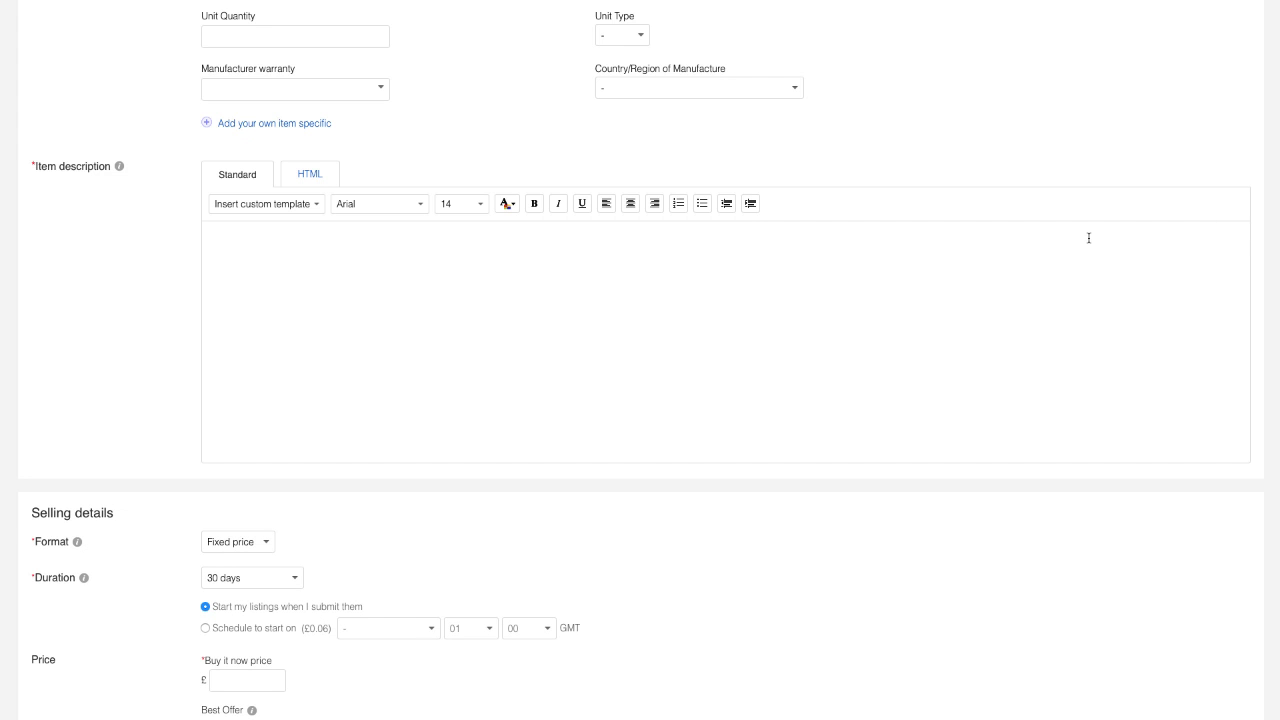
left_click(312, 175)
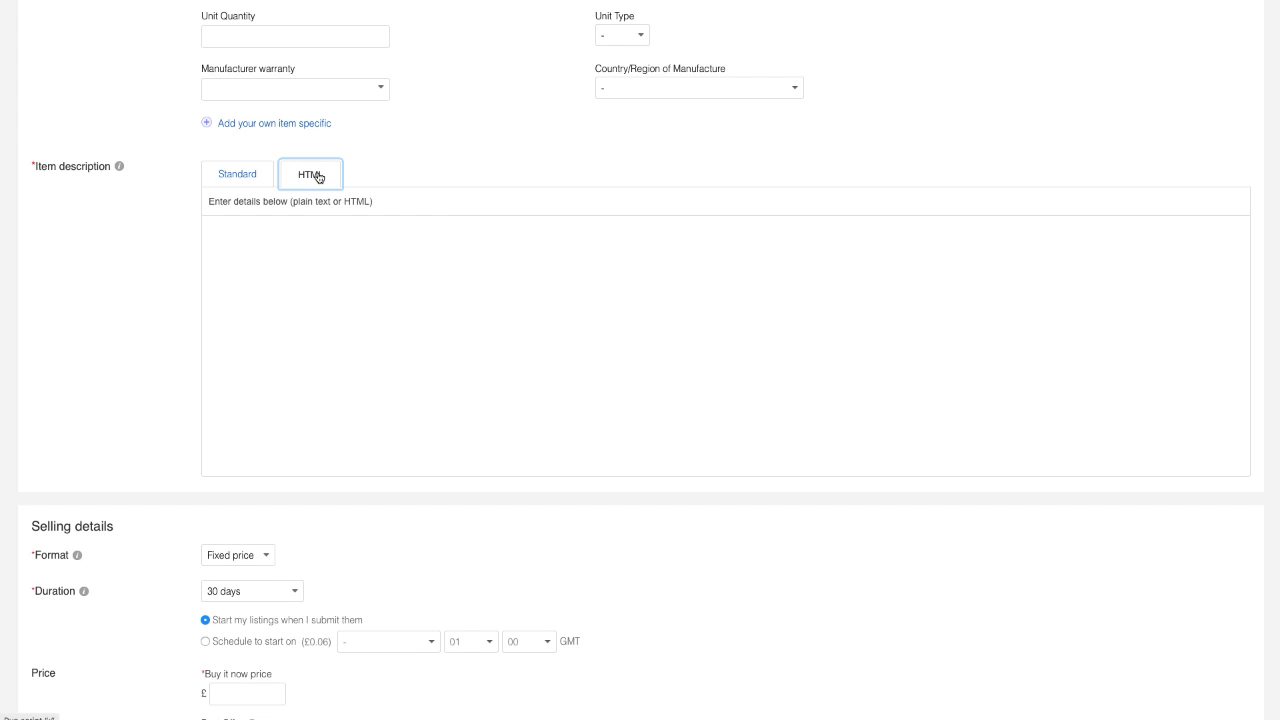
left_click(306, 262)
key("ctrl+v")
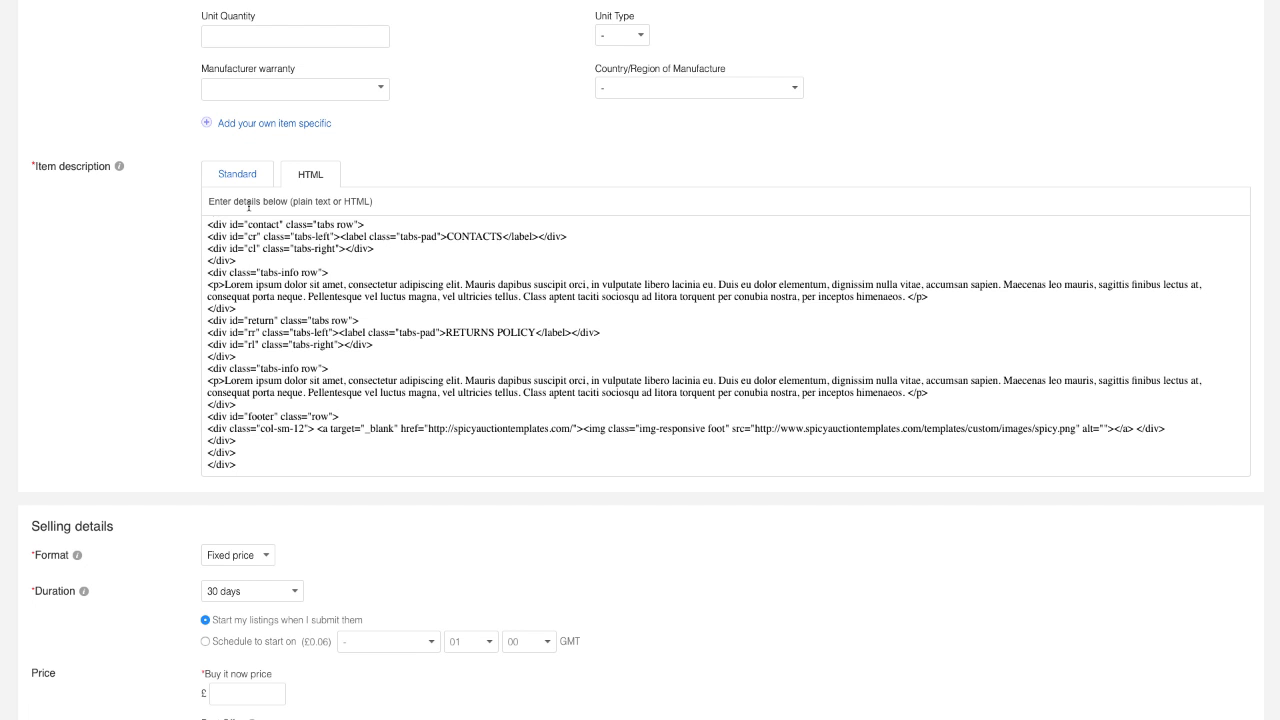
Step: Show the item description in standard view and examine the template from the header image down to the returns policy
left_click(239, 183)
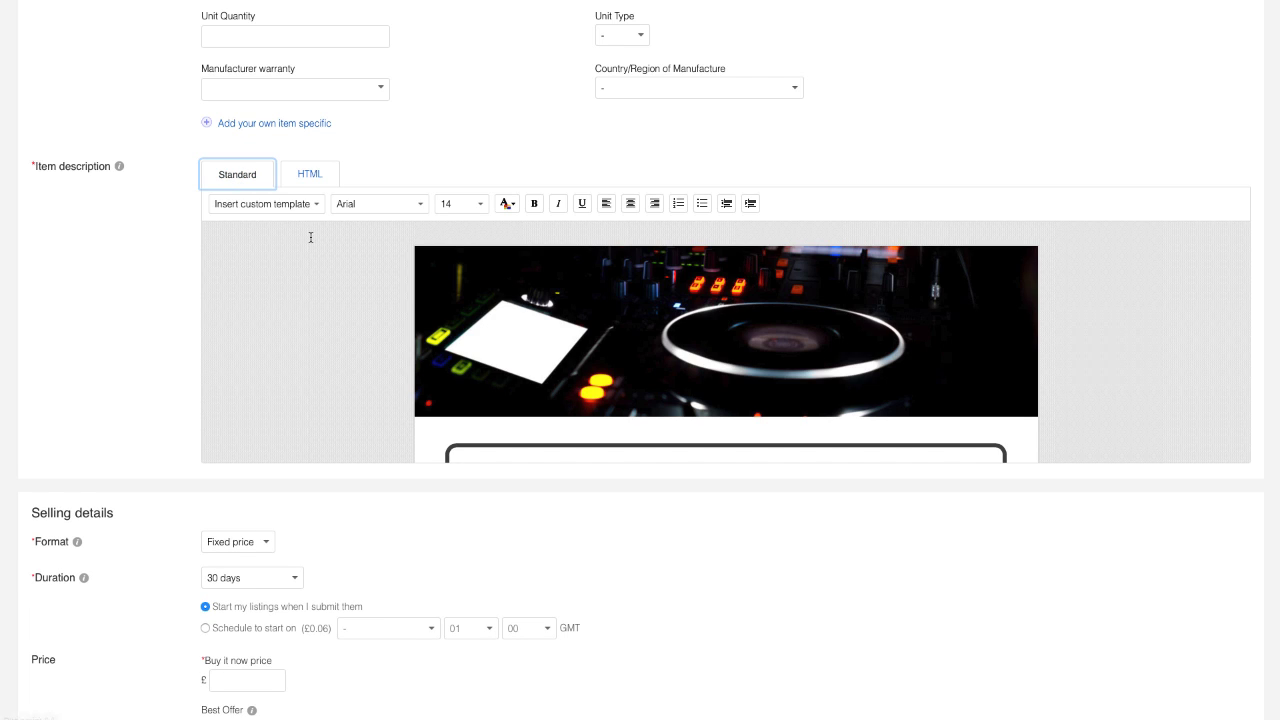
scroll(803, 309, "down", 1)
scroll(803, 309, "down", 5)
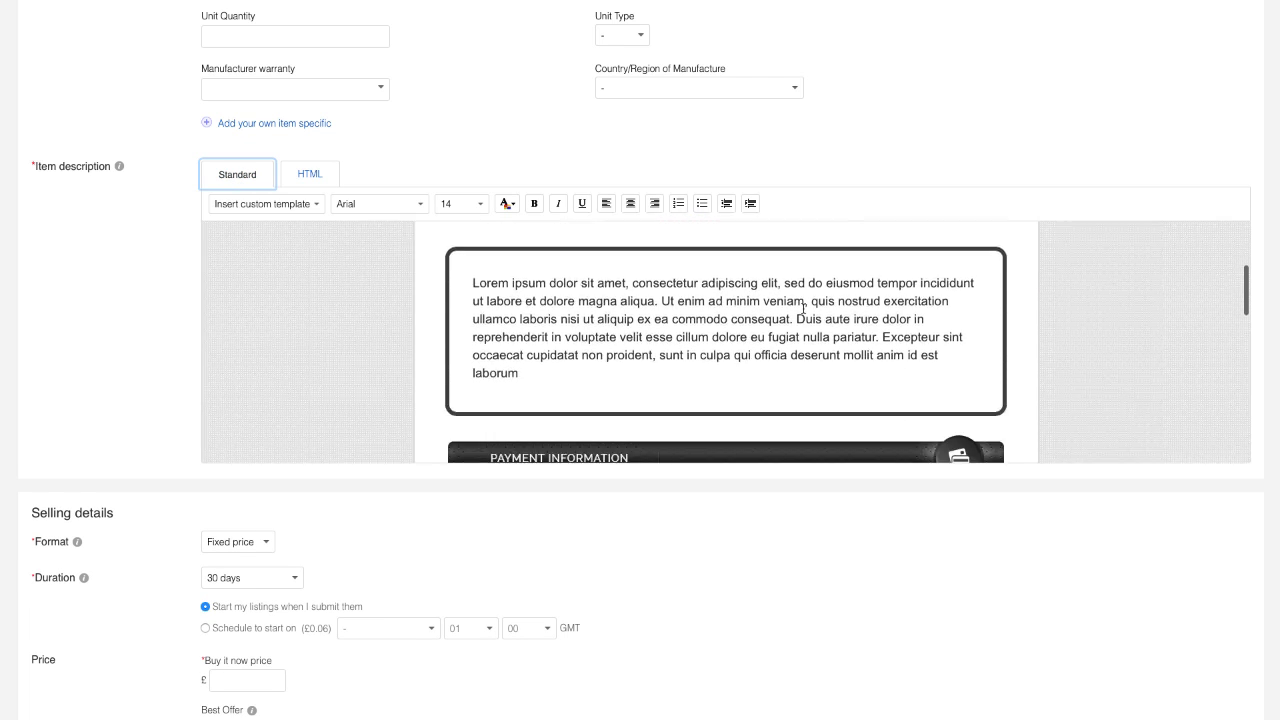
scroll(803, 309, "down", 5)
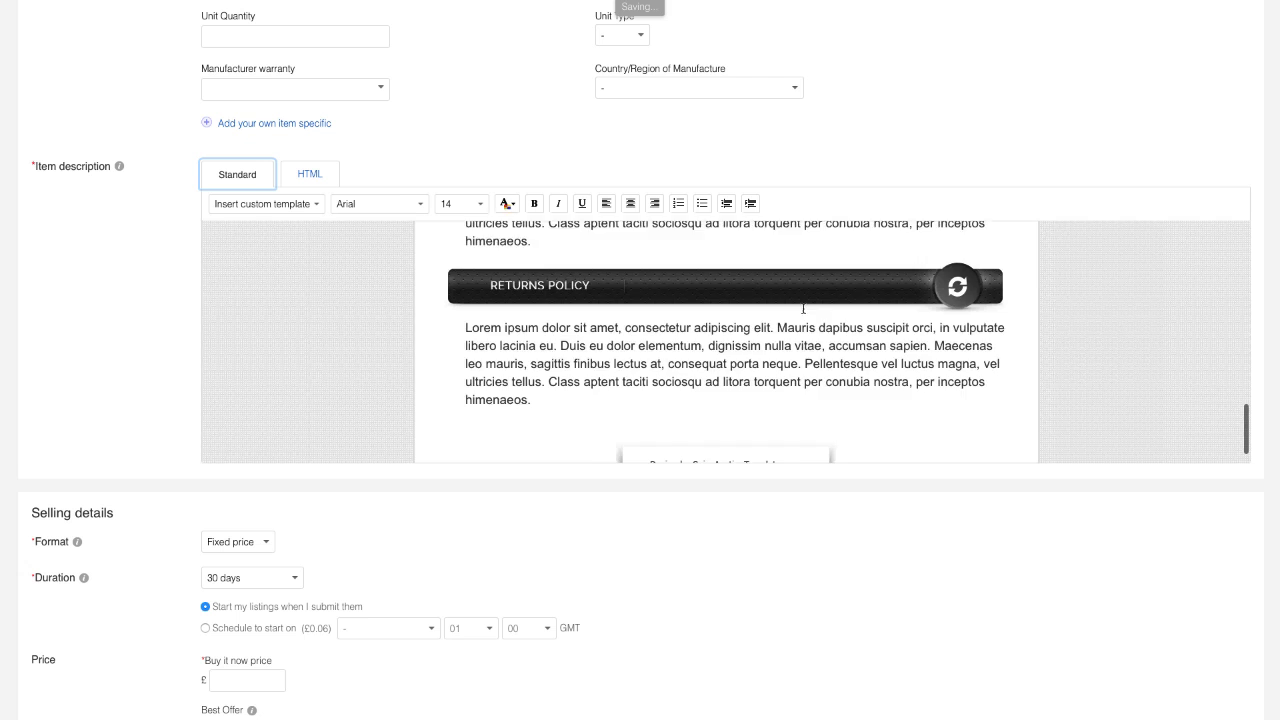
scroll(803, 309, "up", 3)
scroll(803, 309, "up", 6)
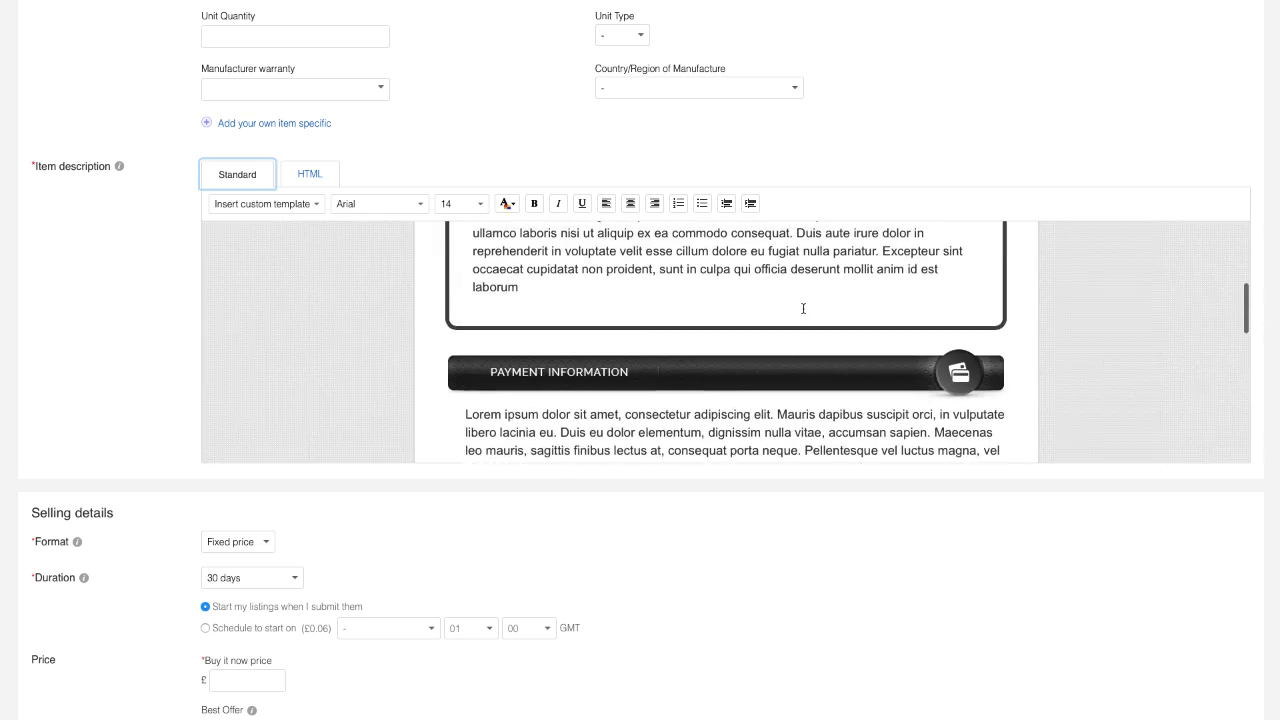
scroll(803, 309, "up", 2)
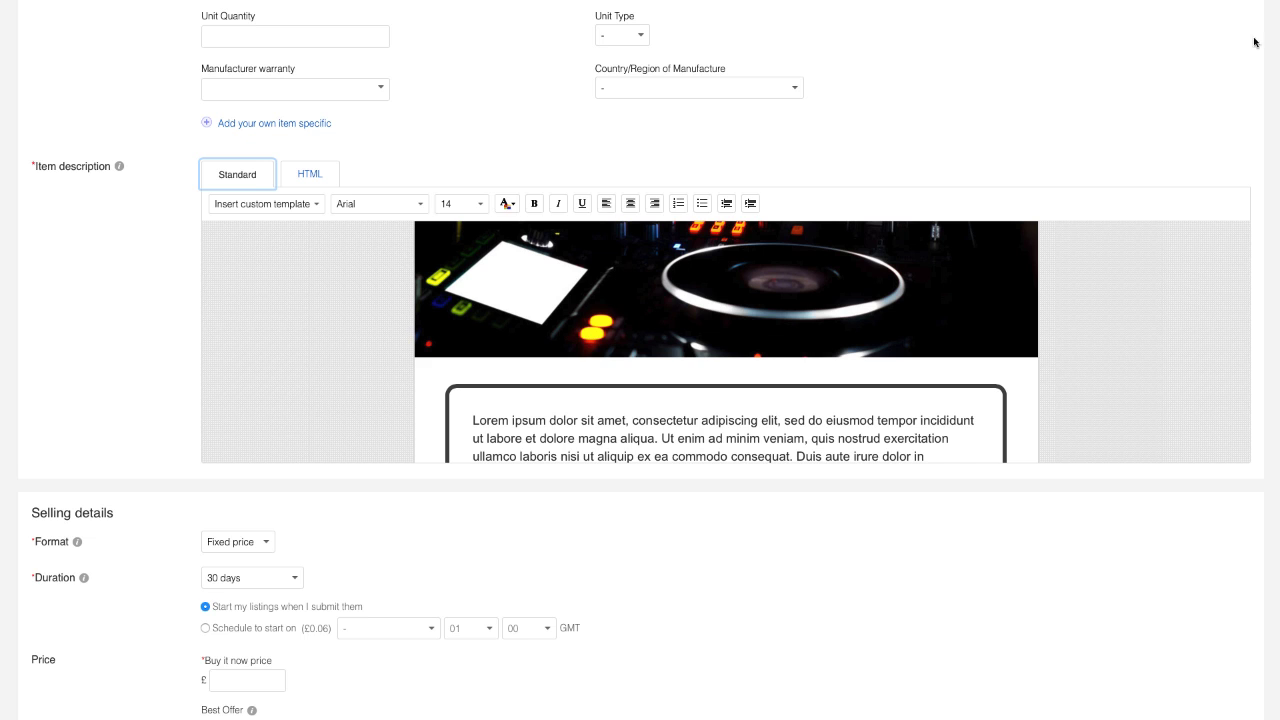
Step: Switch to HTMLEditor.in, maximize its editor and replace the sample text's source with the template's HTML code
left_click(1099, 65)
left_click(690, 1)
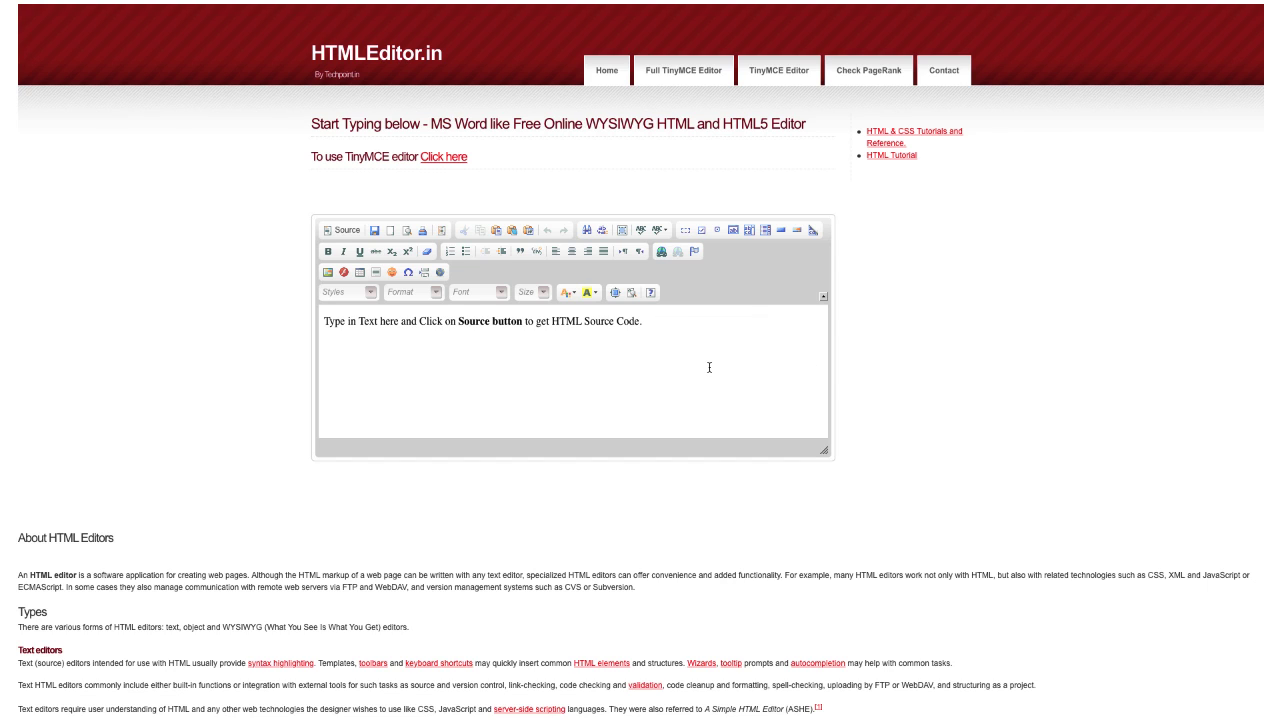
left_click(616, 293)
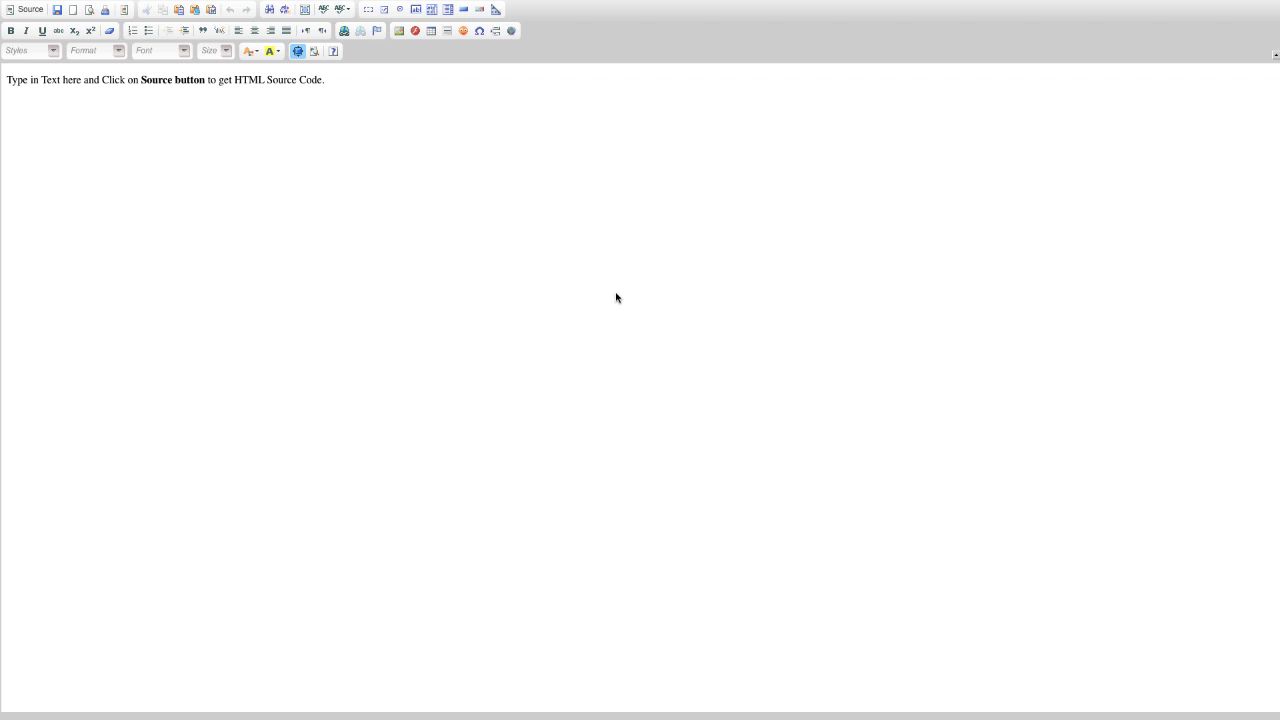
left_click(31, 10)
left_click_drag(44, 158, 1, 65)
key("ctrl+v")
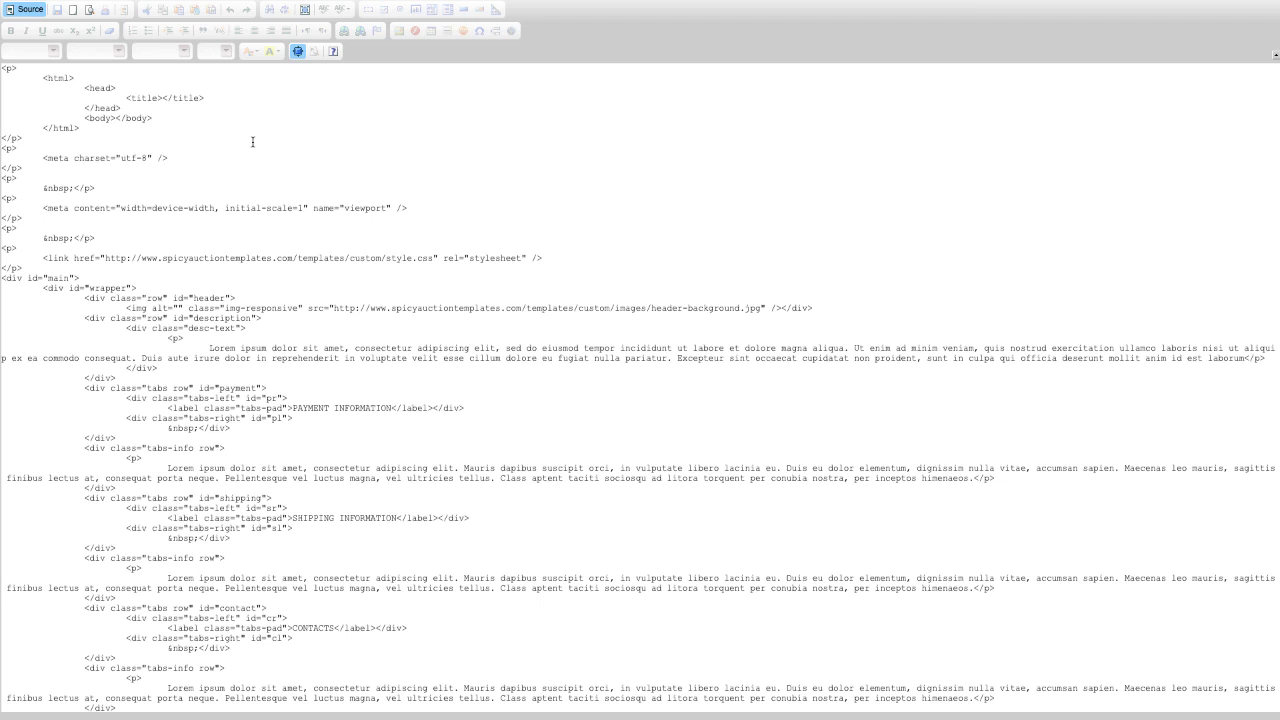
Step: Return the editor to visual mode and look over the rendered template down to its footer
left_click(27, 11)
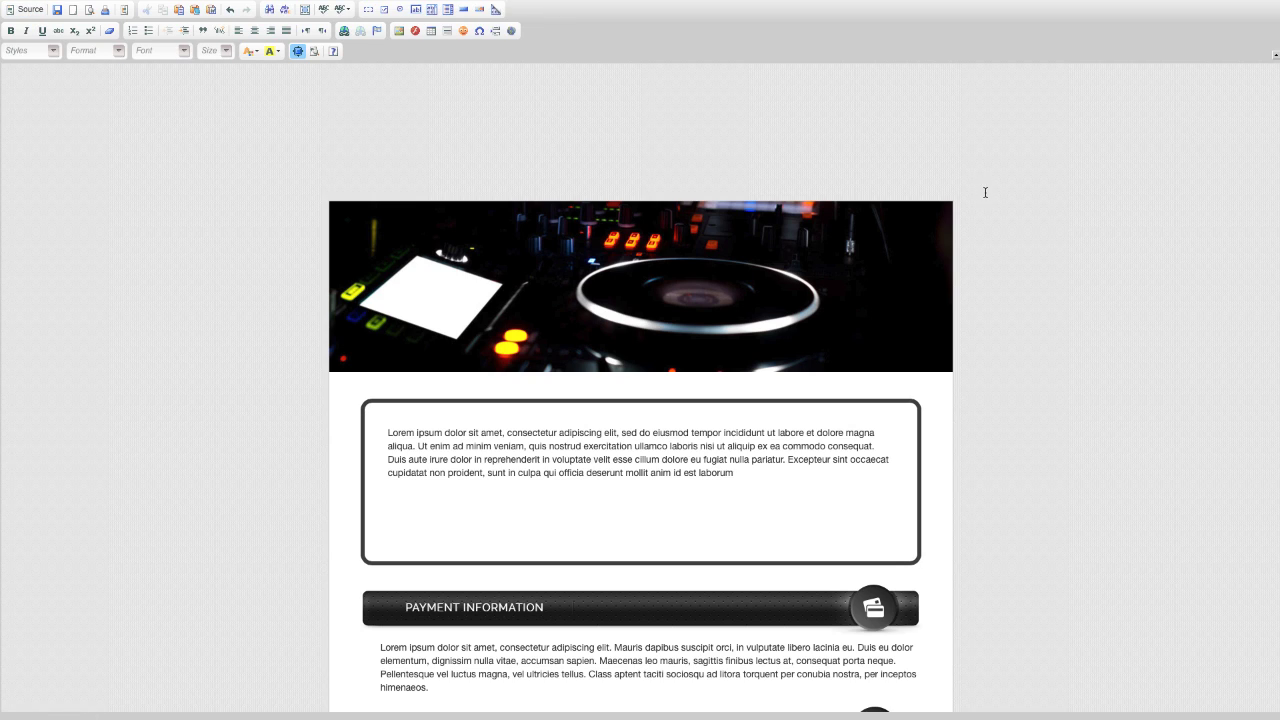
scroll(985, 192, "down", 5)
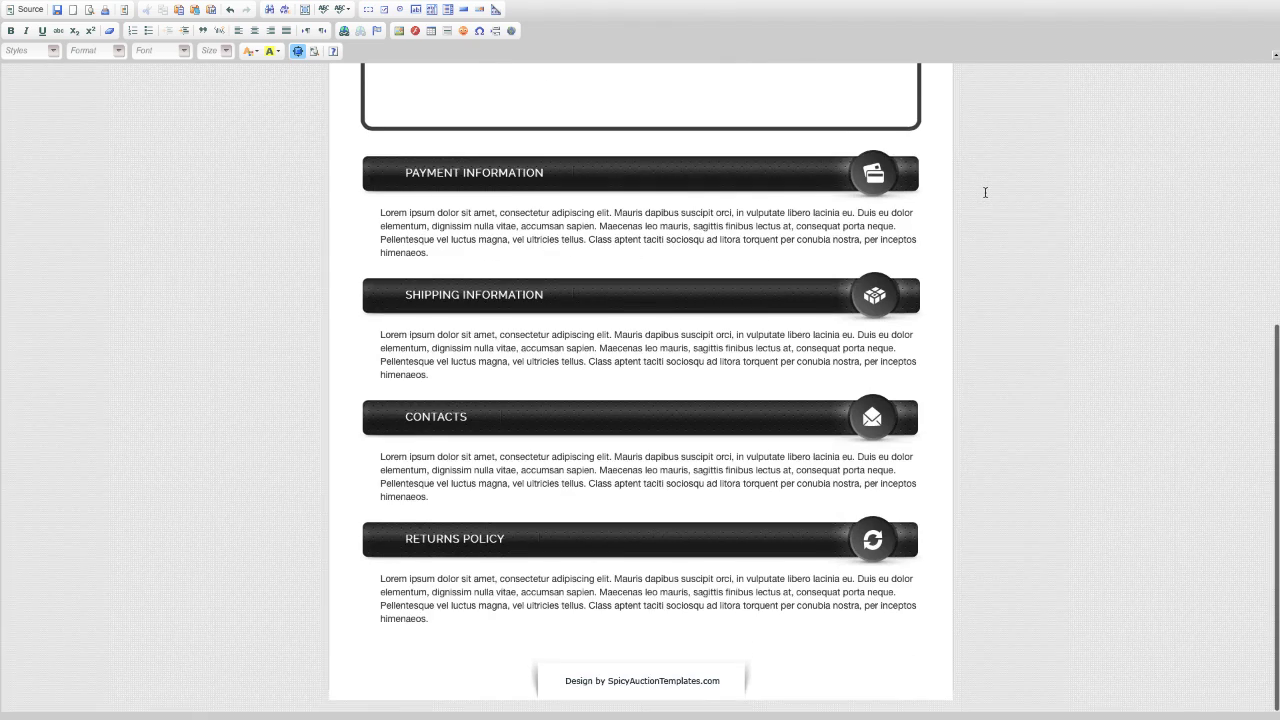
scroll(985, 192, "up", 5)
scroll(985, 192, "down", 1)
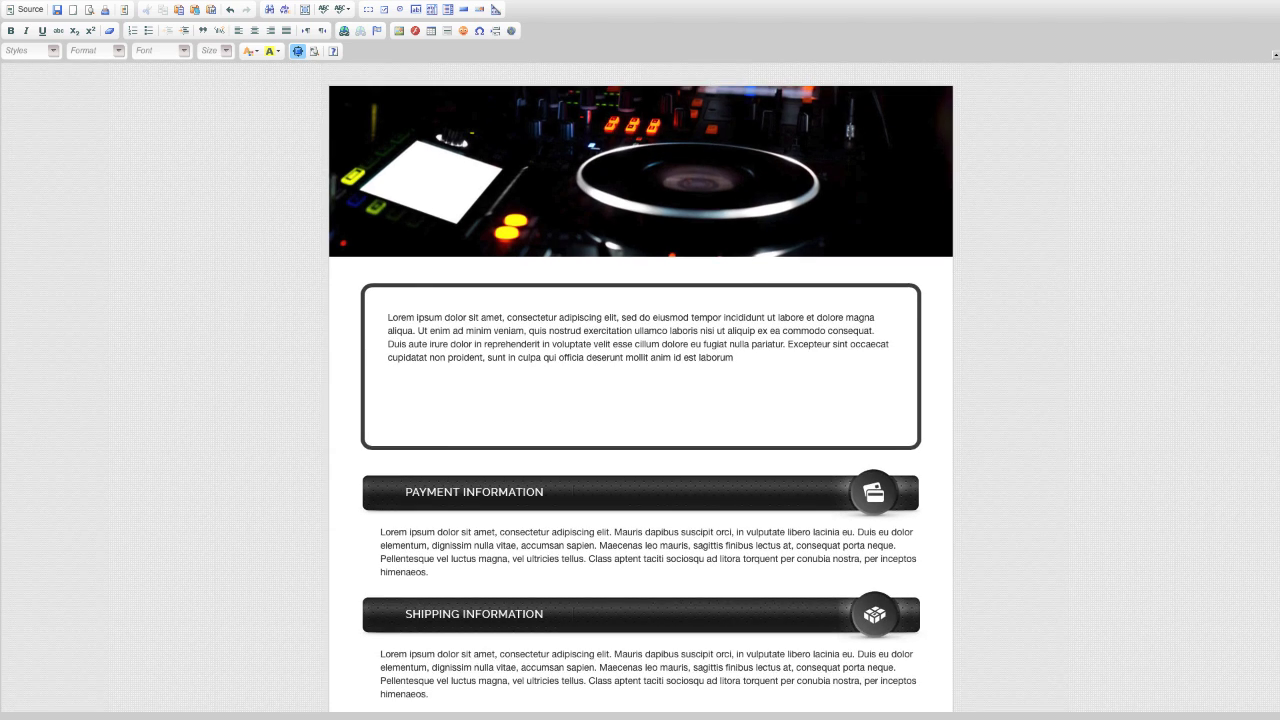
Step: Copy the Pioneer XDJ-RX product description and paste it over the placeholder text in the framed description box
key("super+Tab")
left_click(621, 130)
left_click_drag(335, 157, 982, 199)
key("super+a")
scroll(946, 340, "down", 3)
left_click_drag(946, 303, 828, 205)
key("super+c")
left_click(580, 366)
left_click_drag(735, 358, 371, 317)
key("super+v")
Step: Make the first two description lines bold, size 28 and centred
left_click_drag(600, 331, 380, 317)
key("super+b")
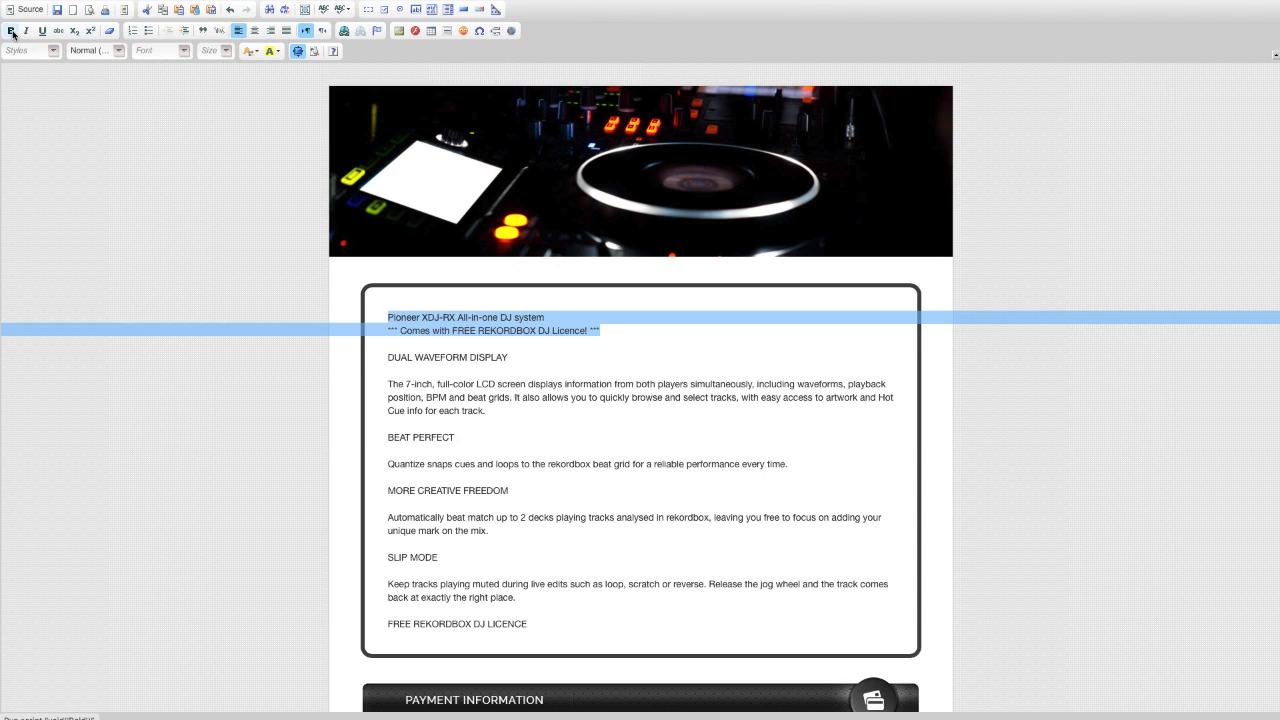
left_click(212, 50)
left_click(219, 139)
left_click(254, 30)
Step: Colour the text of the "*** Comes with FREE REKORDBOX DJ Licence! ***" line dark red
left_click_drag(867, 350, 414, 350)
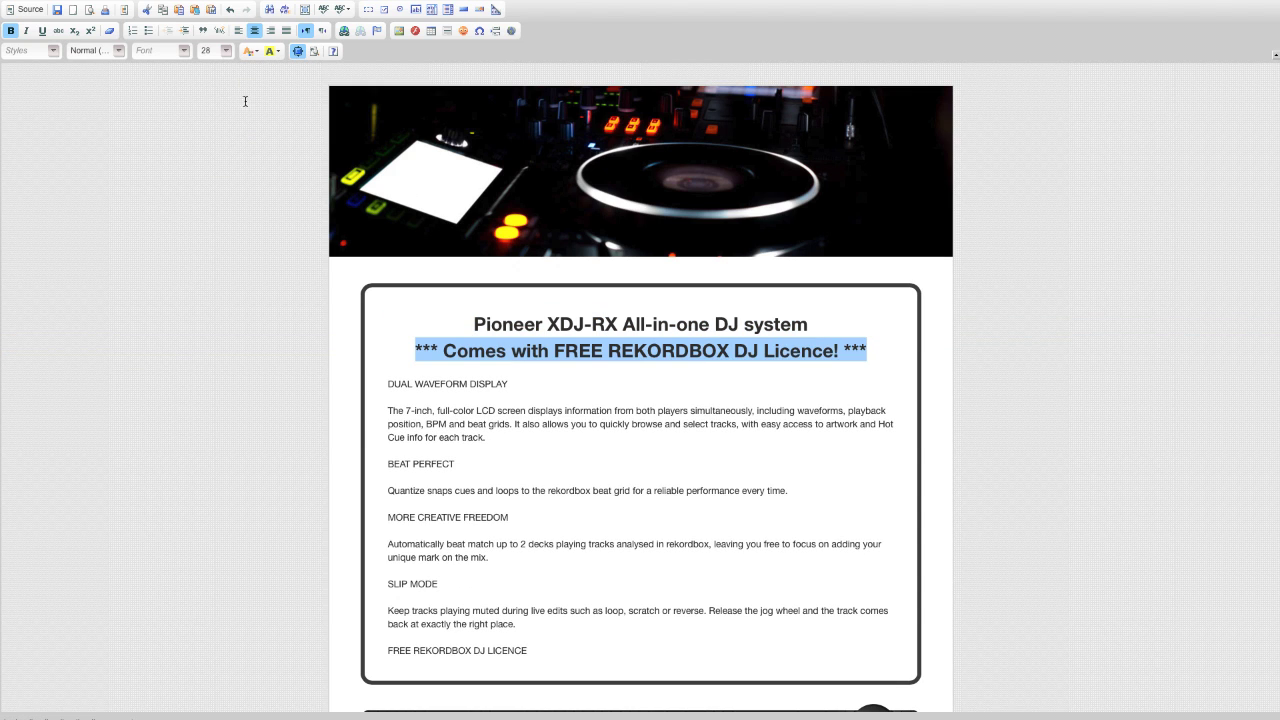
left_click(277, 50)
left_click(288, 67)
key("super+z")
left_click(250, 50)
left_click(259, 67)
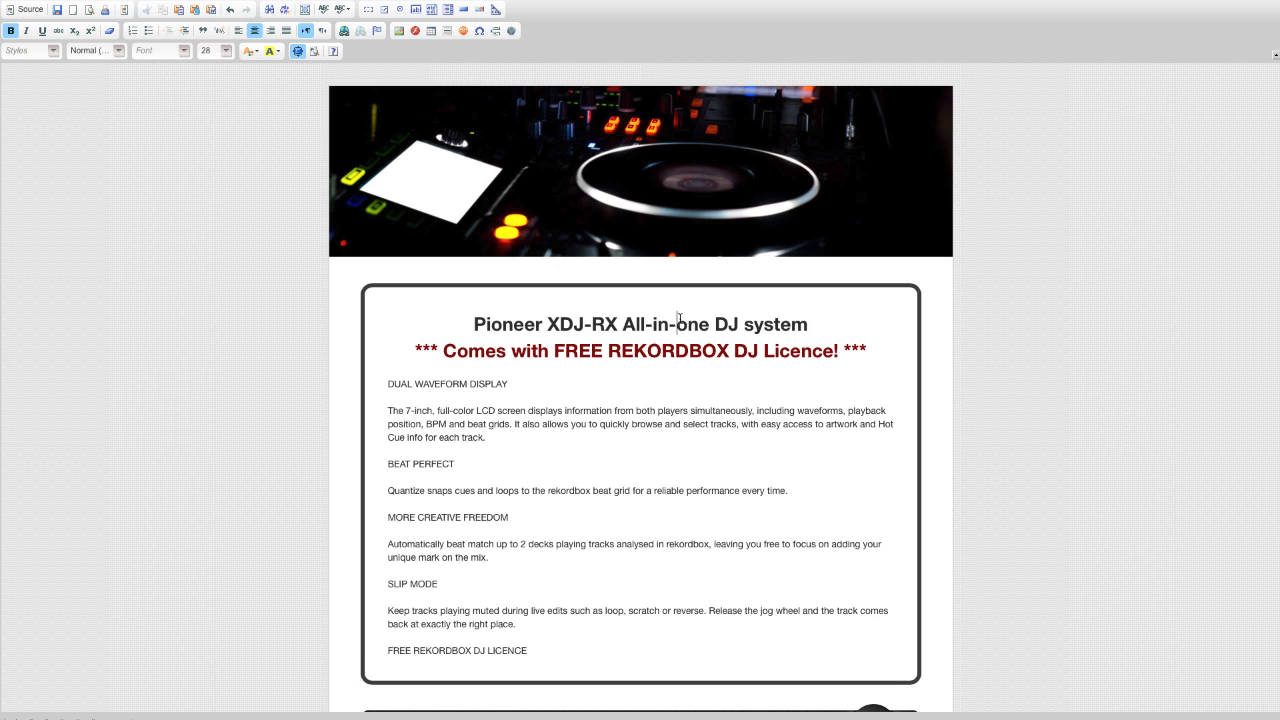
Step: Increase the font size of the "Pioneer XDJ-RX All-in-one DJ system" title so it is larger than the licence line
triple_click(706, 324)
left_click(212, 50)
left_click(205, 169)
left_click(600, 362)
Step: Set the description text from DUAL WAVEFORM DISPLAY to the end of the box to font size 16
left_click(388, 392)
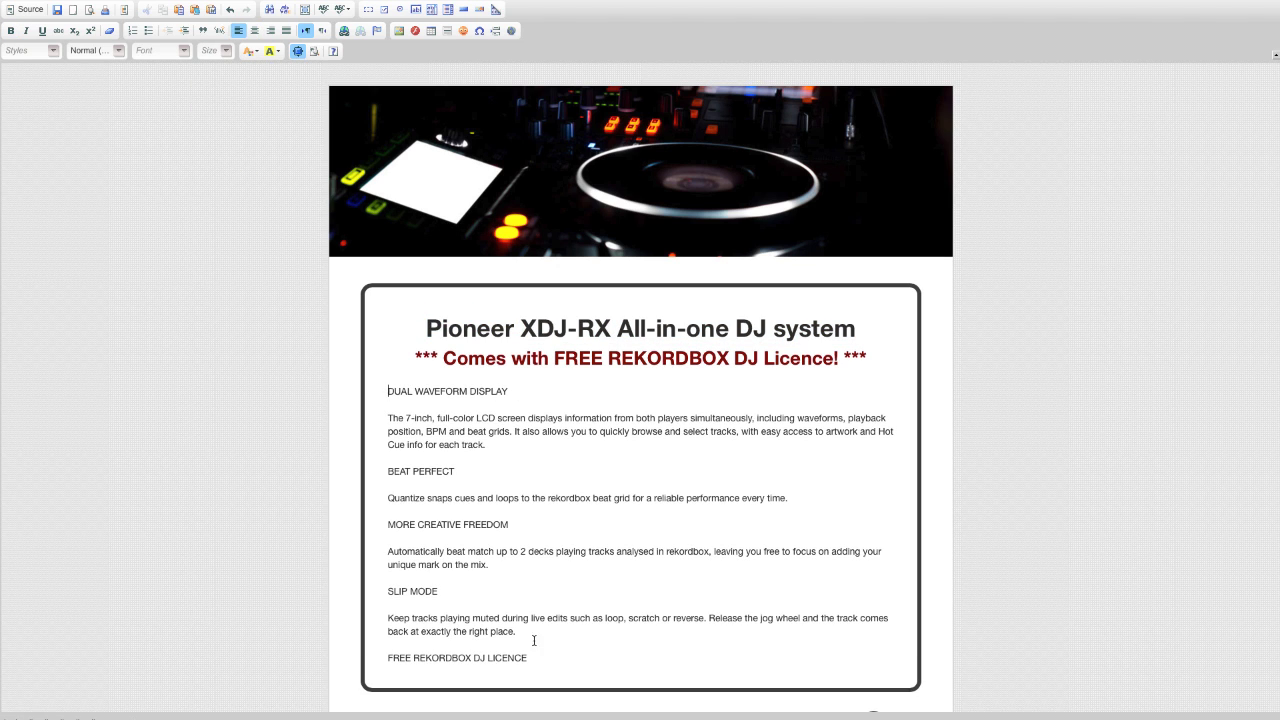
key("super+shift+Down")
left_click(212, 50)
left_click(205, 110)
Step: Make the DUAL WAVEFORM DISPLAY heading bold and italic, centre it and increase its font size
key("Left")
key("shift+End")
key("super+b")
key("super+i")
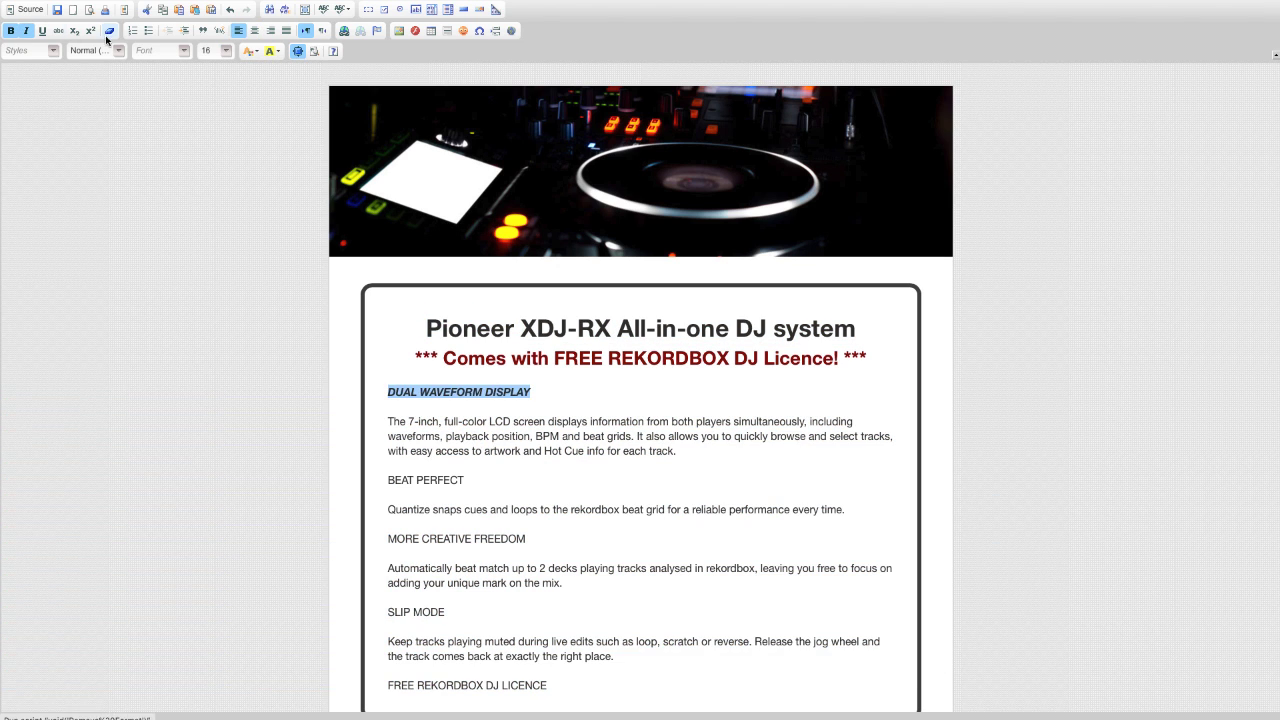
left_click(254, 30)
left_click(222, 50)
left_click(205, 152)
Step: Format the BEAT PERFECT heading as bold, italic, centred and the same larger size as the DUAL WAVEFORM DISPLAY heading
key("Down")
key("Down")
key("Down")
key("Down")
key("shift+Home")
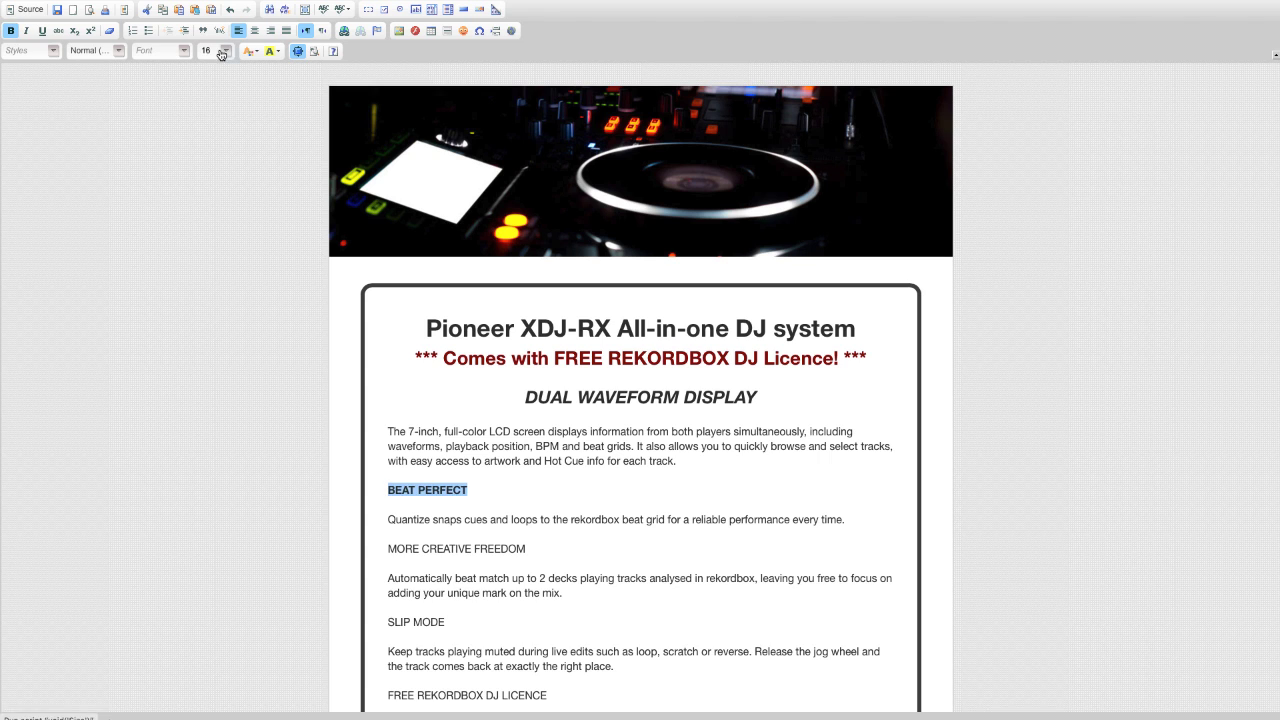
left_click(222, 52)
left_click(213, 158)
left_click(27, 31)
left_click(254, 31)
Step: Format the MORE CREATIVE FREEDOM heading as bold, italic, centred text at font size 26
scroll(594, 444, "down", 2)
left_click_drag(527, 468, 387, 468)
left_click(11, 31)
left_click(225, 51)
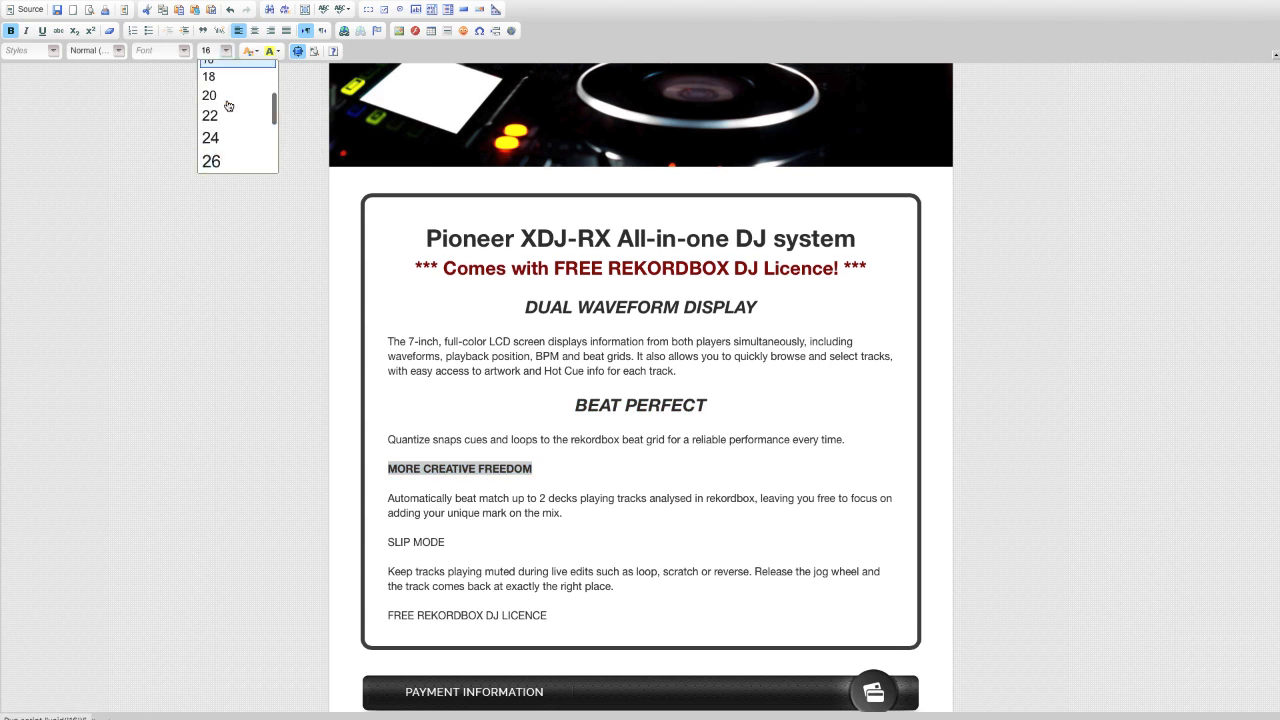
left_click(211, 161)
left_click(27, 31)
left_click(254, 31)
Step: Make the SLIP MODE heading bold, italic and centred, with font size 26
scroll(457, 471, "down", 2)
left_click_drag(446, 517, 387, 517)
left_click(11, 31)
left_click(225, 51)
left_click(211, 161)
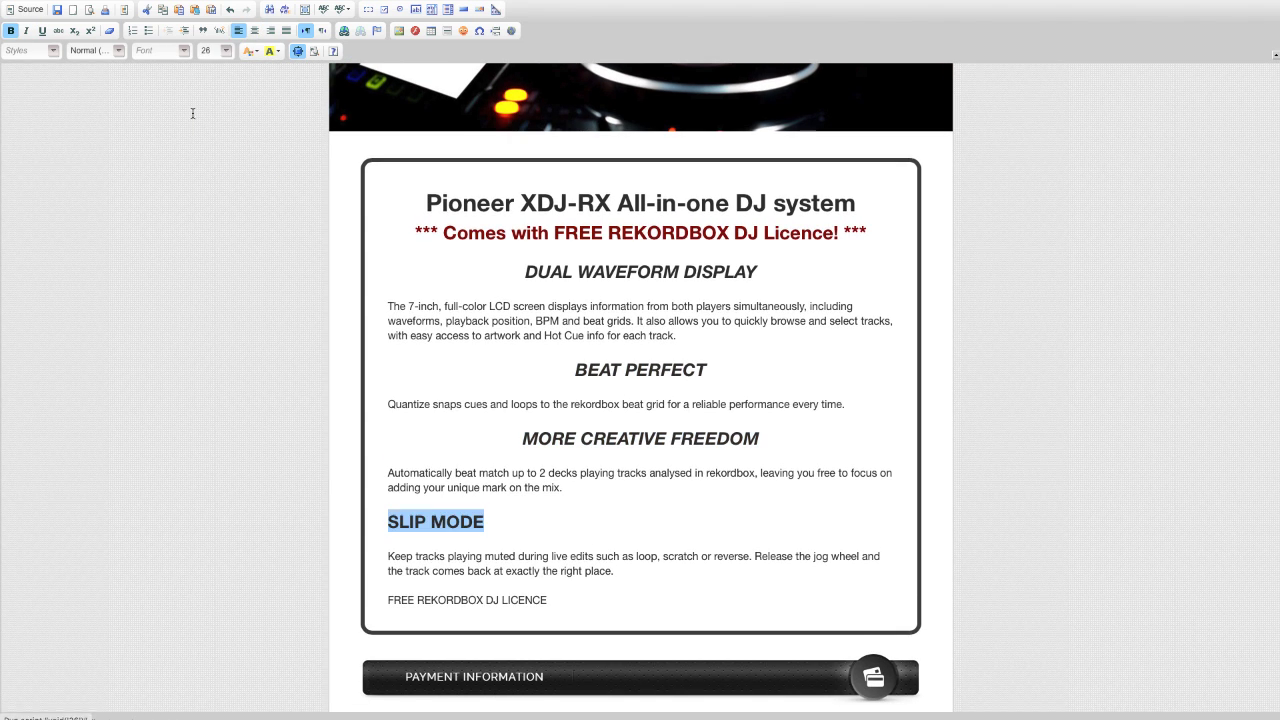
left_click(255, 31)
left_click(27, 31)
Step: Give the FREE REKORDBOX DJ LICENCE heading font size 26 and bold, italic, centred formatting
left_click_drag(550, 600, 387, 600)
left_click(11, 31)
left_click(225, 51)
left_click(221, 158)
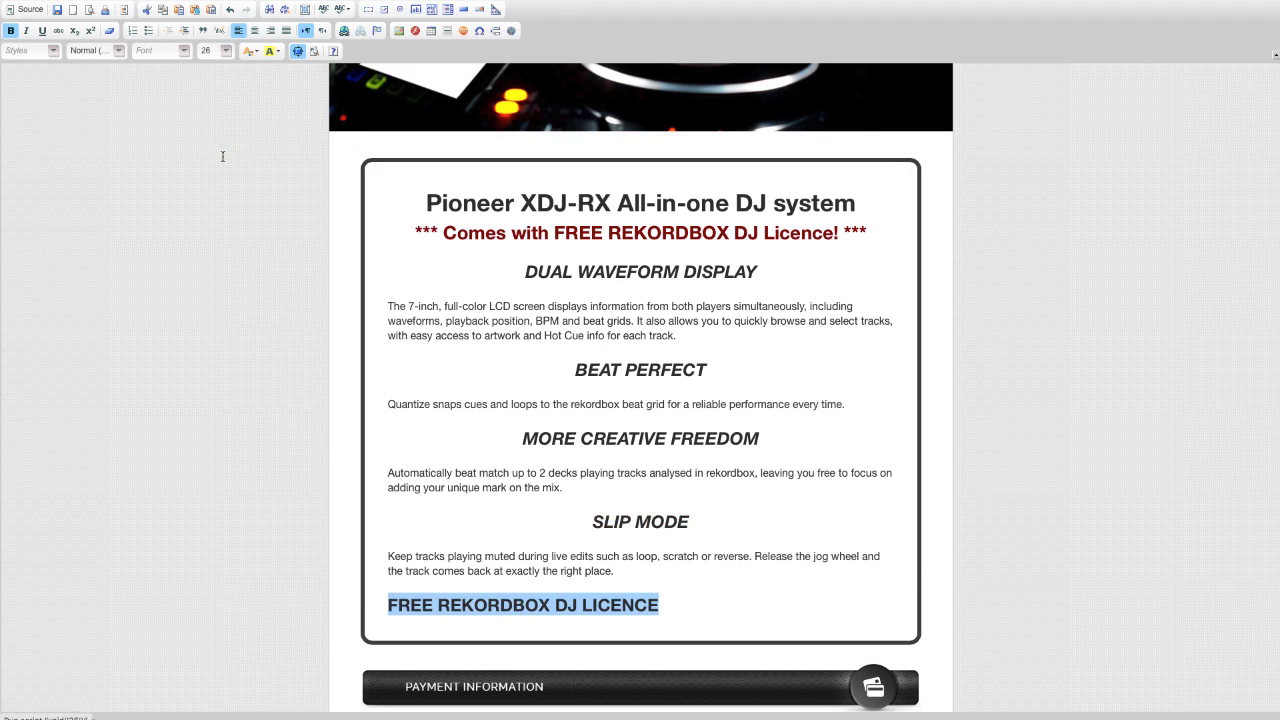
left_click(254, 31)
left_click(27, 31)
left_click(645, 389)
Step: Close the untitled template code file and paste the payment text from description.txt over the placeholder under PAYMENT INFORMATION
scroll(645, 389, "down", 3)
key("super+Tab")
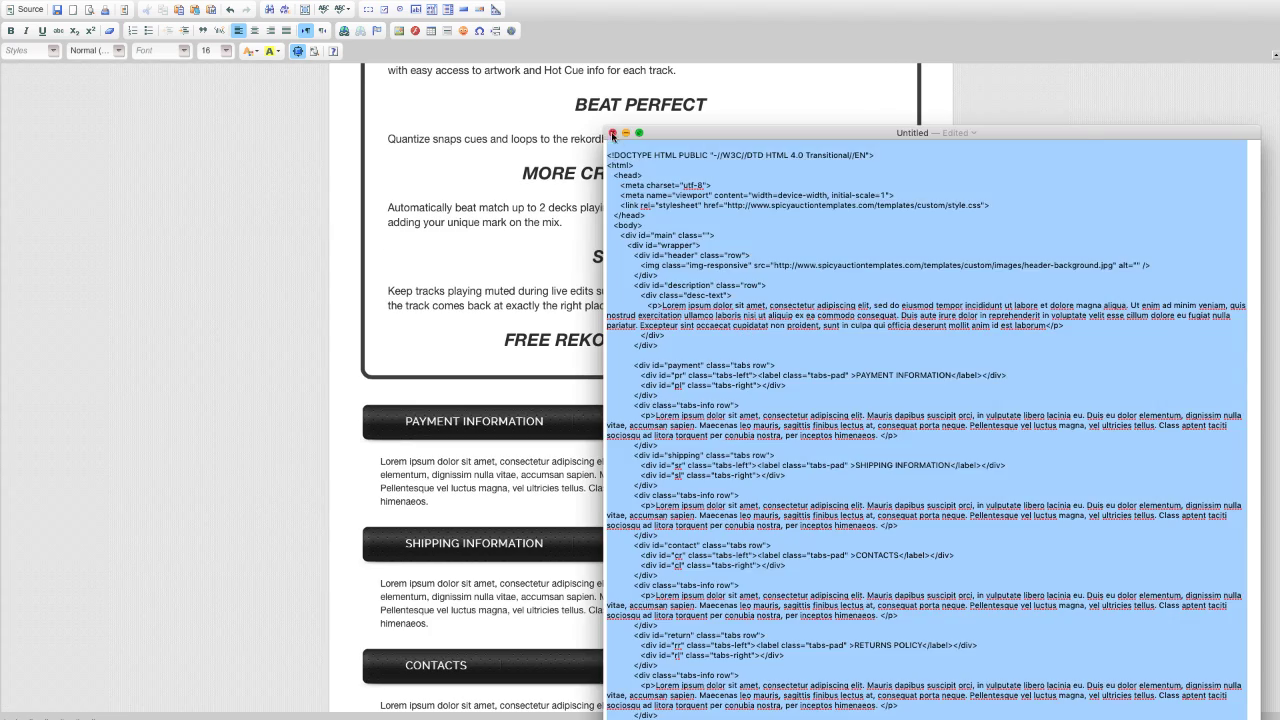
left_click(612, 134)
left_click(926, 340)
scroll(926, 340, "down", 3)
left_click_drag(828, 369, 968, 441)
key("super+c")
key("super+Tab")
left_click_drag(429, 501, 381, 475)
key("super+v")
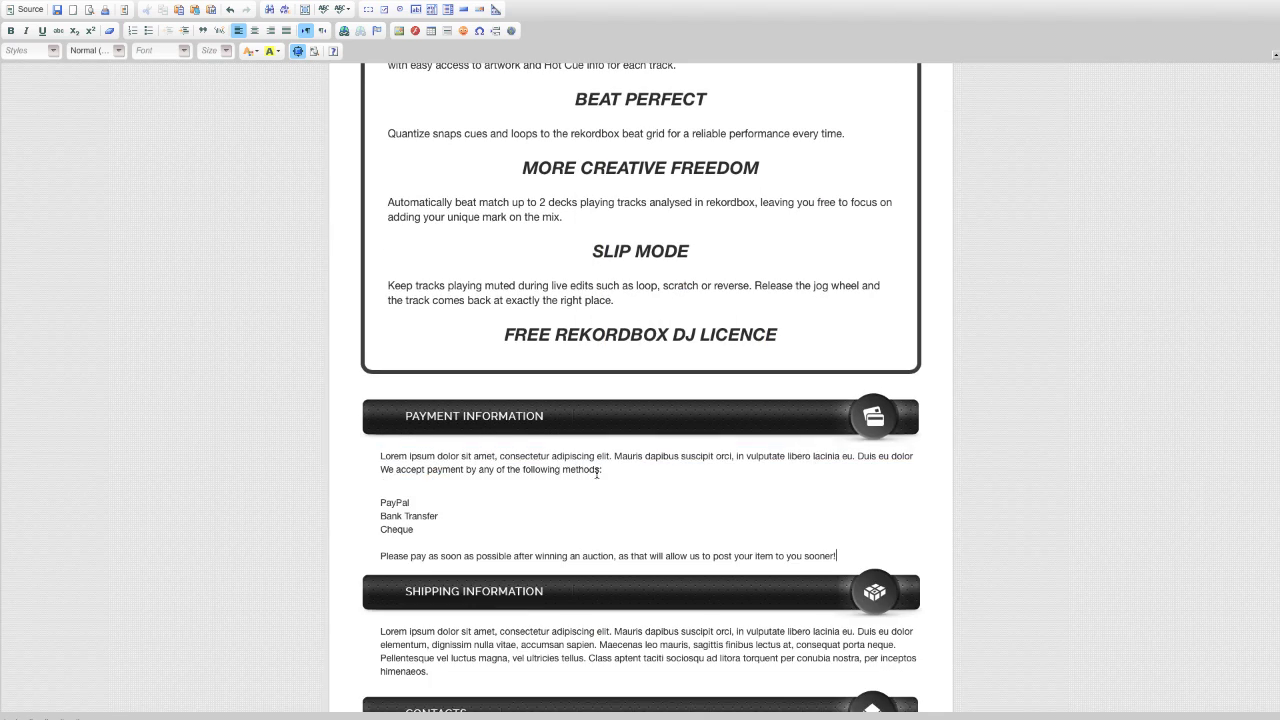
Step: Remove the leftover Lorem ipsum line and the surplus blank lines from the payment section
left_click_drag(914, 456, 379, 456)
key("BackSpace")
left_click(487, 482)
key("BackSpace")
left_click(440, 477)
key("Return")
left_click(385, 456)
key("BackSpace")
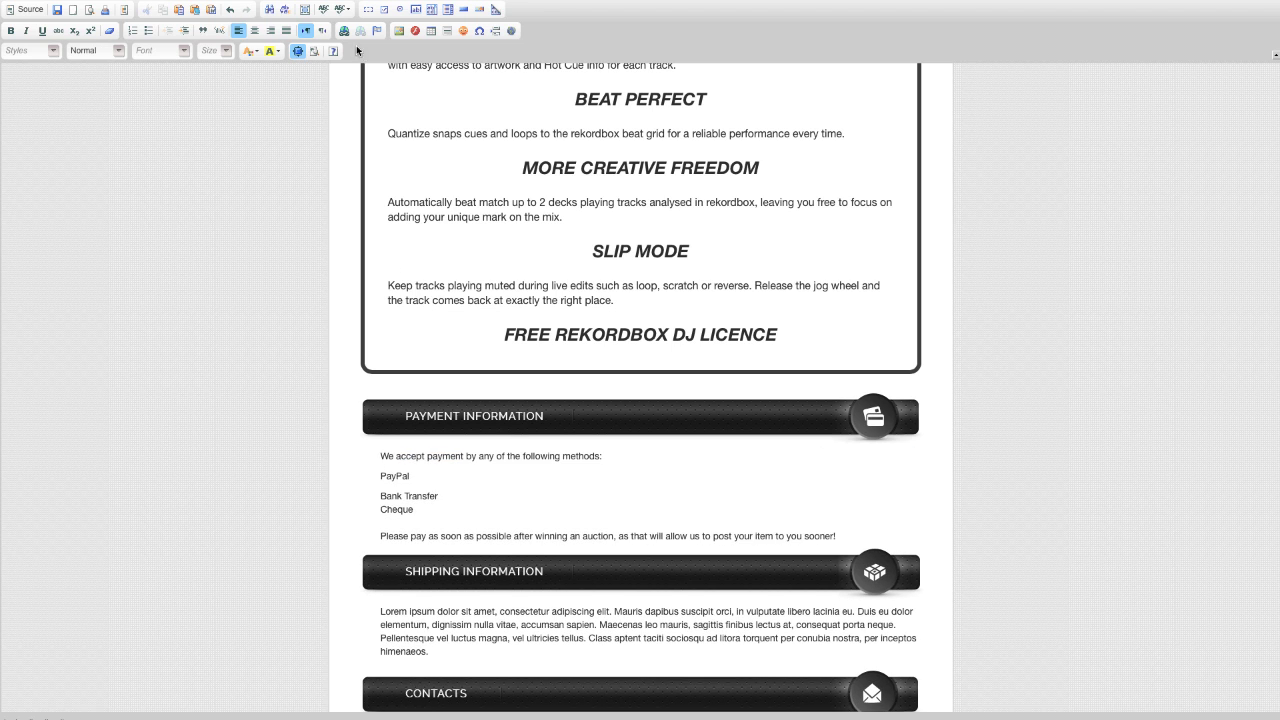
Step: Turn PayPal, Bank Transfer and Cheque into a bulleted list and tidy the spacing around it
left_click(148, 31)
left_click(381, 503)
key("BackSpace")
key("Return")
left_click(406, 529)
key("BackSpace")
Step: Set the payment section text to font size 16 and make "We accept payment by any of the following methods:" bold
left_click_drag(837, 531, 382, 462)
left_click(226, 51)
scroll(224, 82, "down", 3)
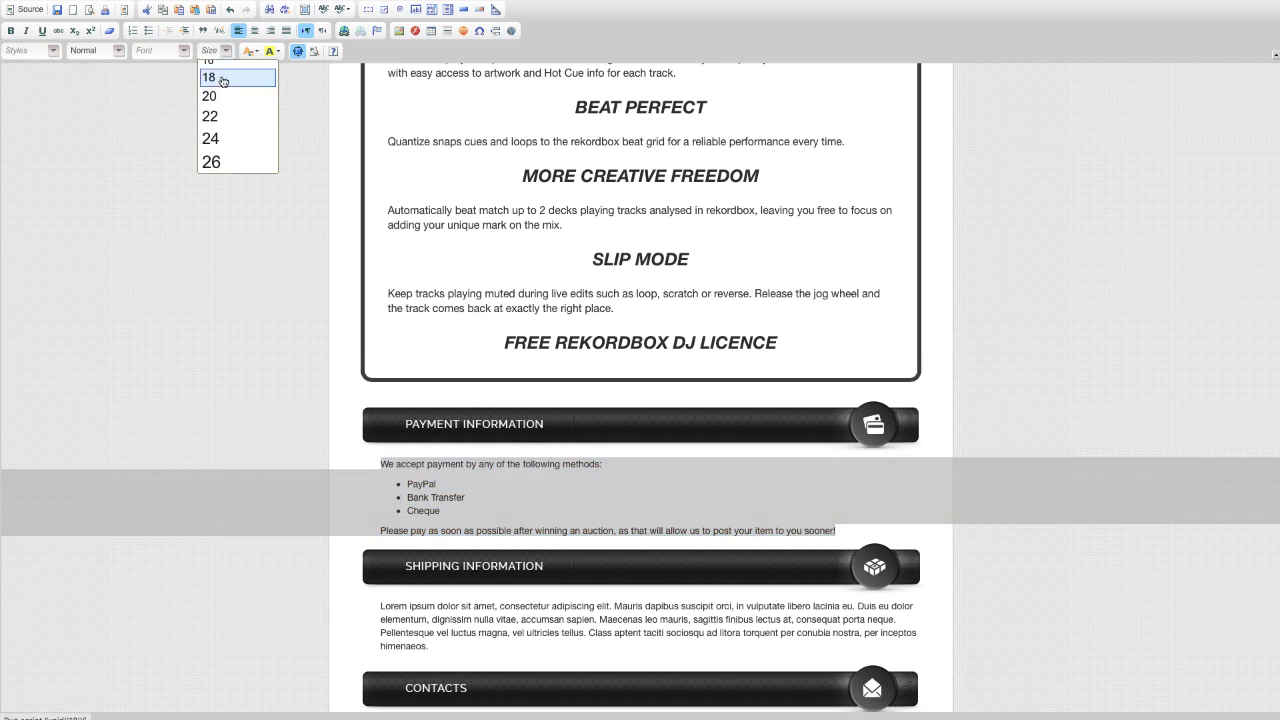
left_click(212, 63)
left_click(640, 500)
left_click_drag(645, 468, 381, 465)
key("super+b")
left_click(486, 500)
scroll(486, 500, "down", 3)
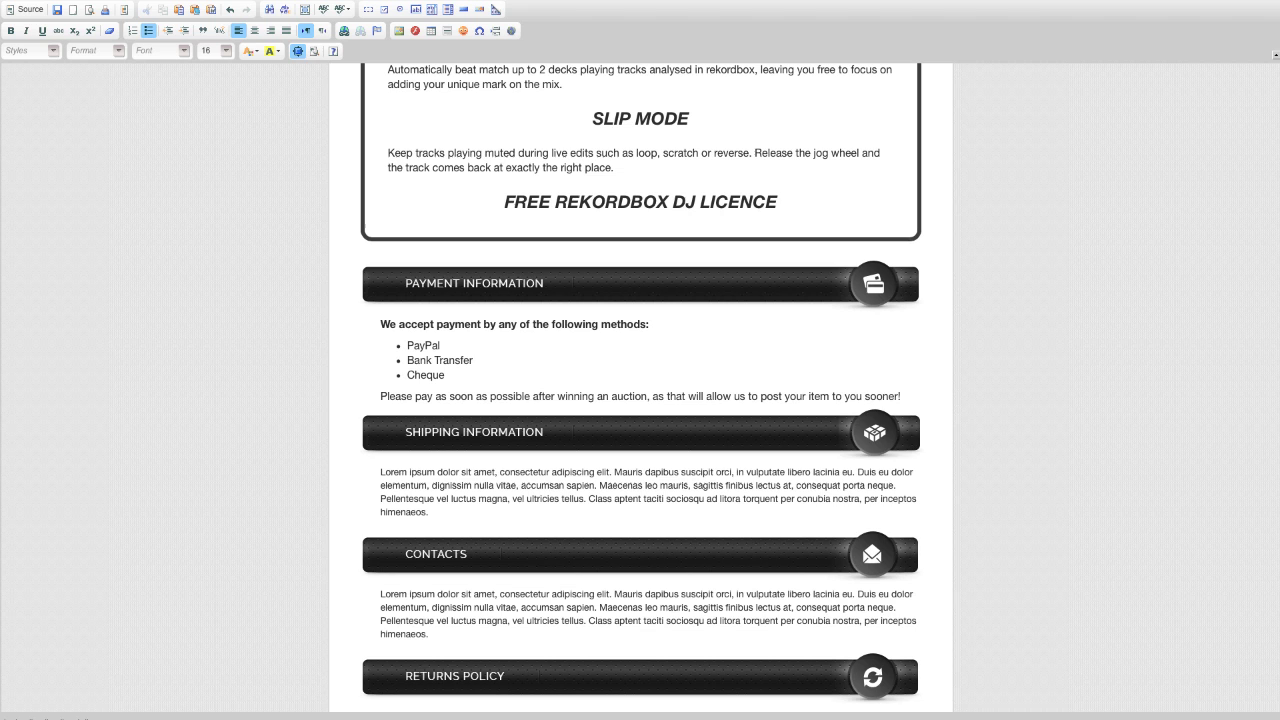
Step: Replace the placeholder under SHIPPING INFORMATION with the shipping text from description.txt at font size 16
key("super+Tab")
scroll(874, 351, "down", 3)
left_click_drag(828, 367, 1056, 429)
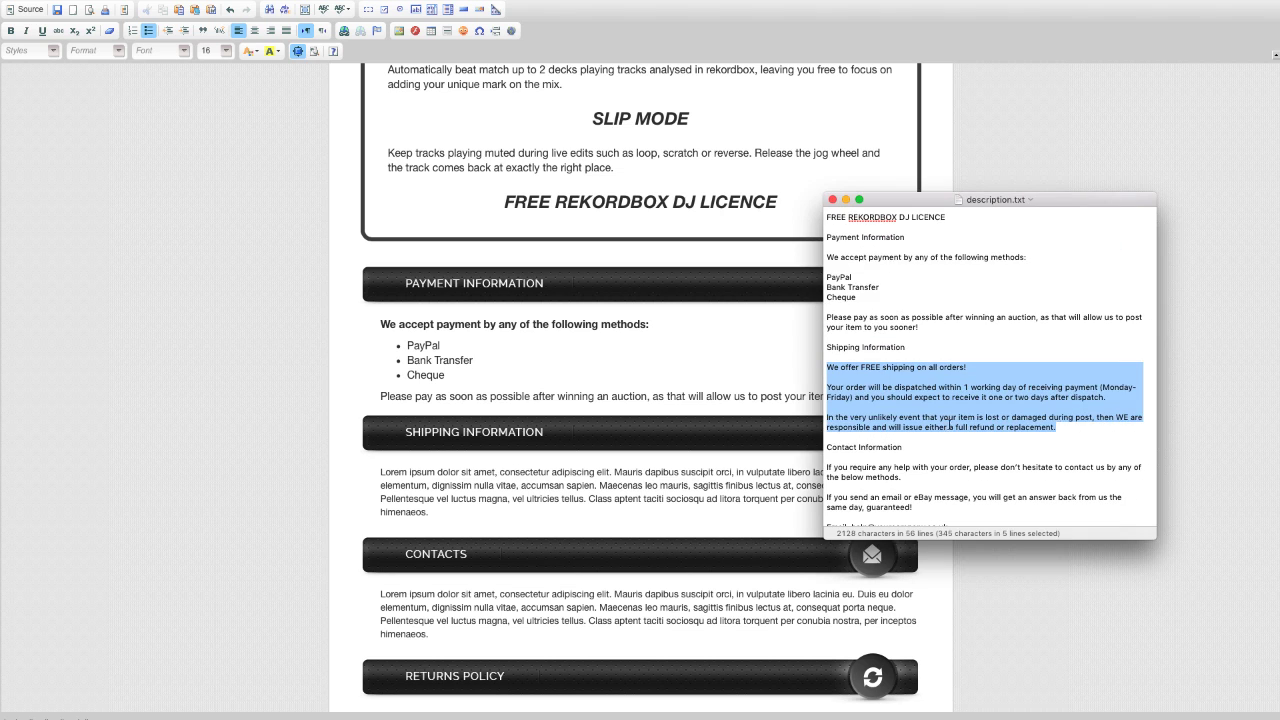
key("super+c")
left_click_drag(429, 512, 380, 475)
key("super+v")
left_click_drag(536, 472, 380, 472)
left_click(210, 51)
left_click(212, 100)
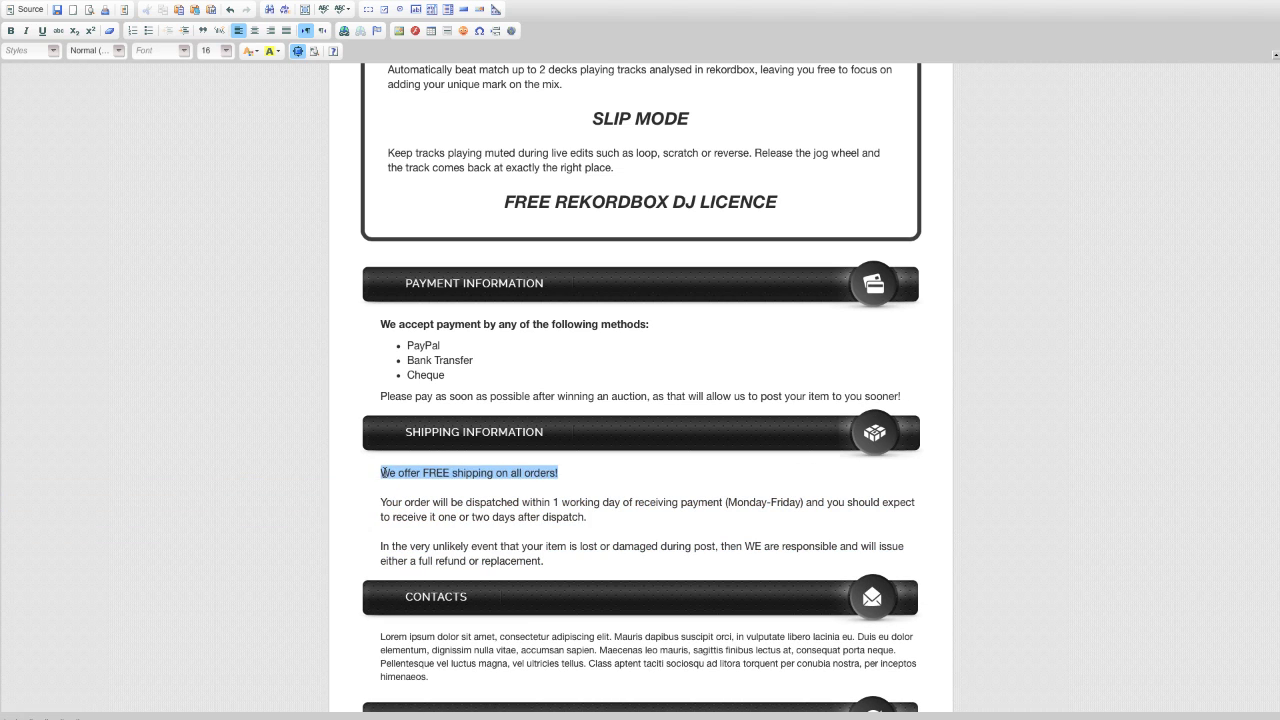
Step: Make "We offer FREE shipping on all orders!" bold and dark red, and underline "within 1 working day of receiving payment (Monday-Friday)"
key("super+b")
left_click(250, 51)
left_click(261, 79)
left_click_drag(522, 502, 803, 502)
key("super+u")
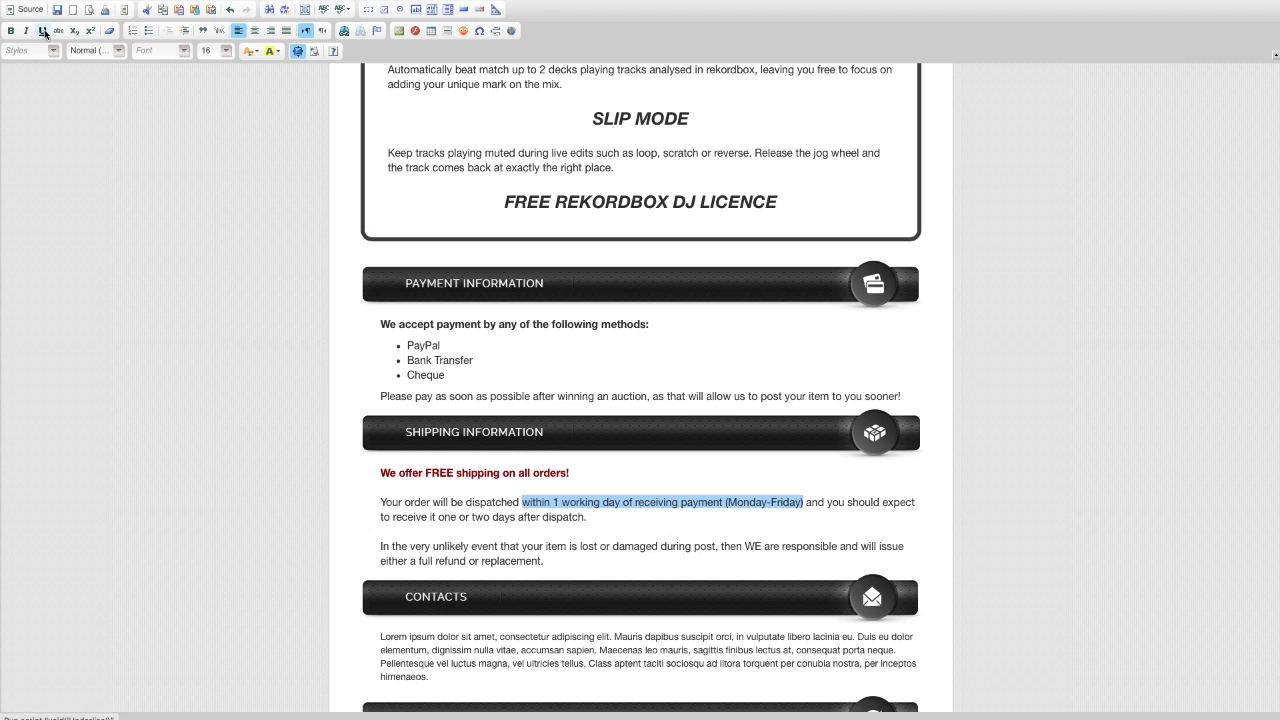
left_click(493, 500)
Step: Replace the placeholder under CONTACTS with the contact text from description.txt and set it to font size 16
scroll(493, 500, "down", 1)
scroll(493, 500, "down", 2)
key("super+Tab")
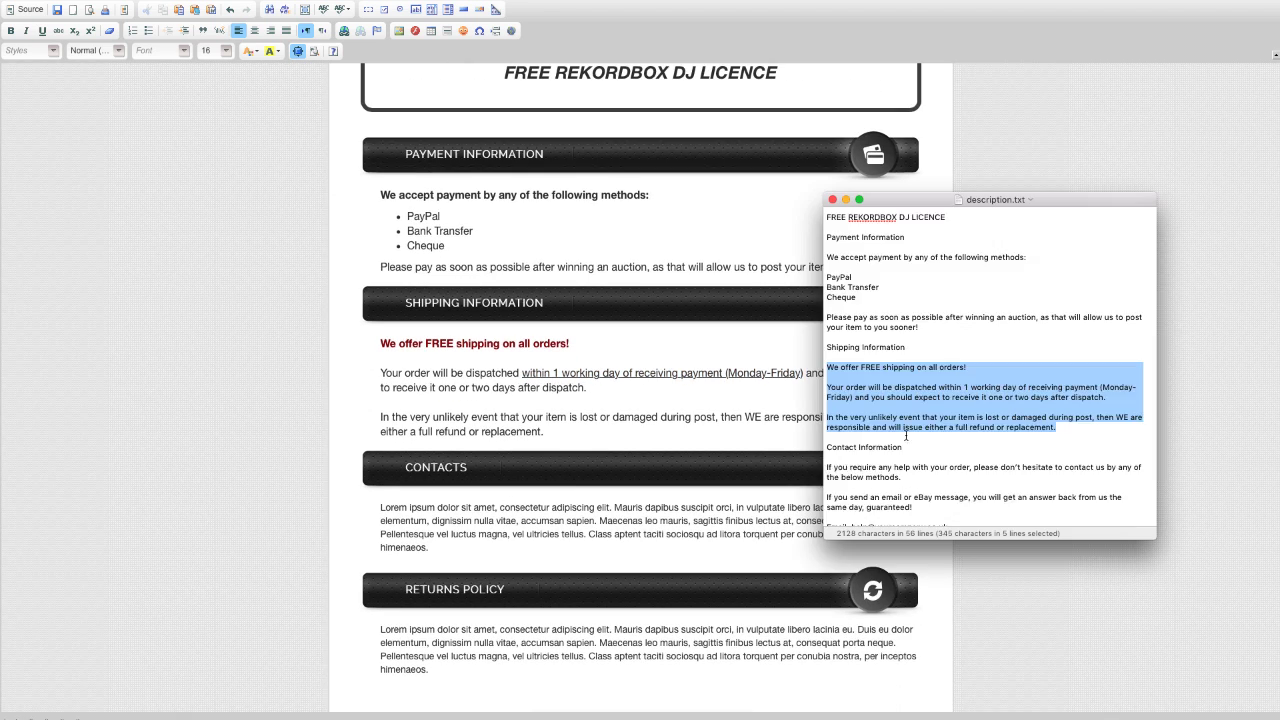
scroll(906, 430, "down", 3)
left_click_drag(827, 373, 925, 449)
key("super+c")
key("super+Tab")
left_click_drag(431, 548, 380, 507)
key("super+v")
left_click_drag(476, 588, 371, 508)
left_click(226, 51)
left_click(220, 86)
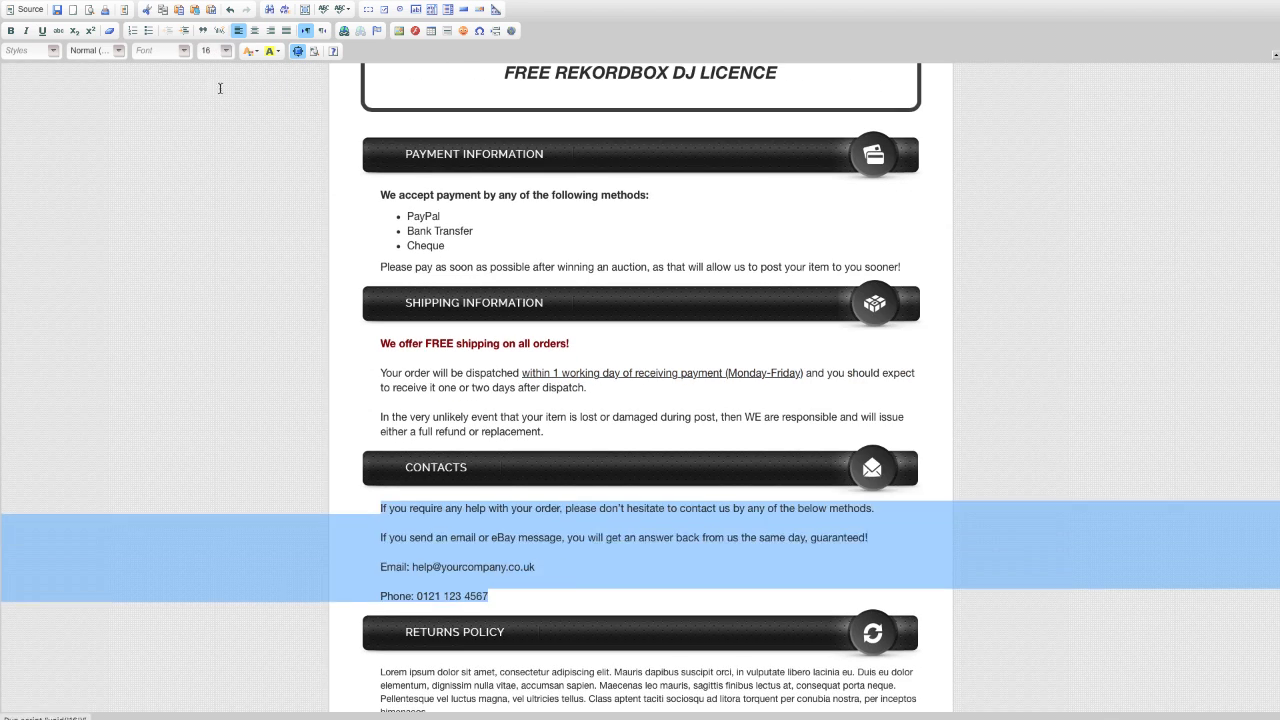
Step: Make the opening sentence of the contacts section and the "Email:" and "Phone:" labels bold
left_click(685, 546)
left_click_drag(877, 509, 378, 509)
key("super+b")
scroll(560, 543, "down", 1)
left_click_drag(410, 557, 377, 587)
key("super+b")
key("super+b")
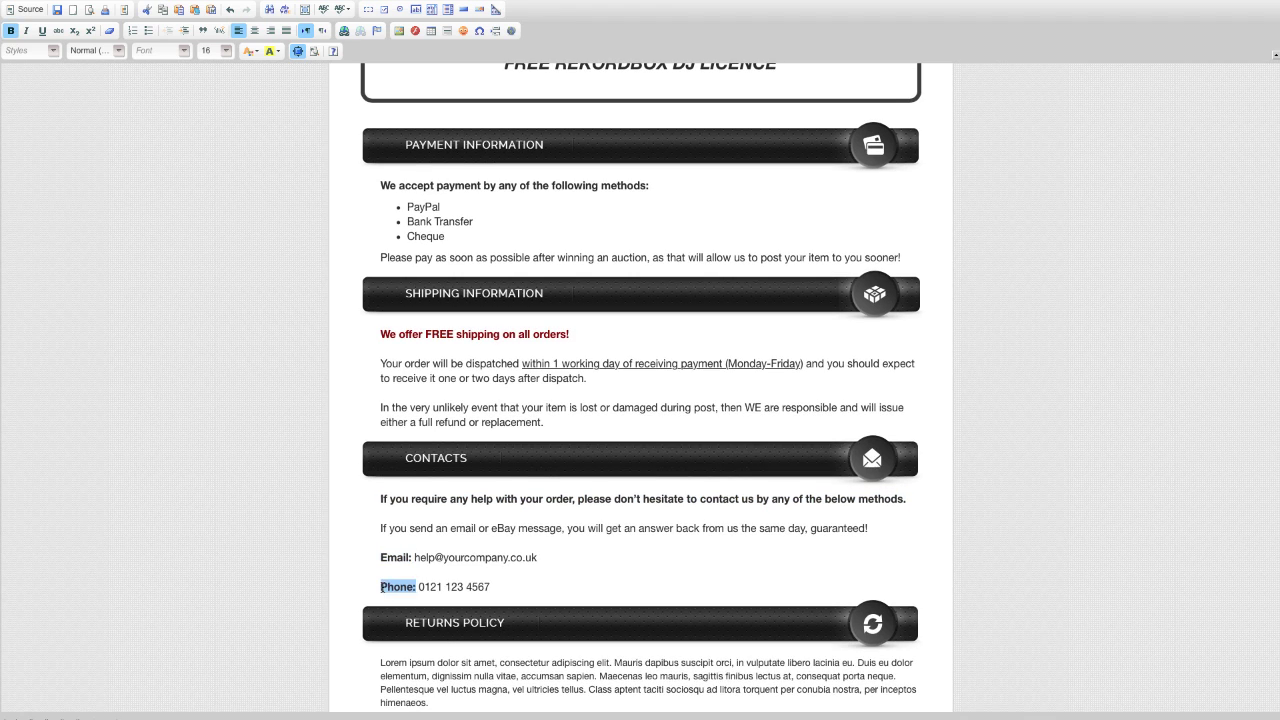
left_click(600, 586)
Step: Replace the placeholder under RETURNS POLICY with the returns text from description.txt and set it to font size 16
scroll(640, 500, "down", 2)
left_click(1240, 275)
scroll(900, 440, "down", 1)
left_click_drag(827, 451, 988, 522)
key("super+c")
left_click_drag(430, 600, 374, 558)
key("super+v")
left_click_drag(904, 605, 378, 537)
left_click(226, 51)
left_click(219, 131)
left_click(512, 570)
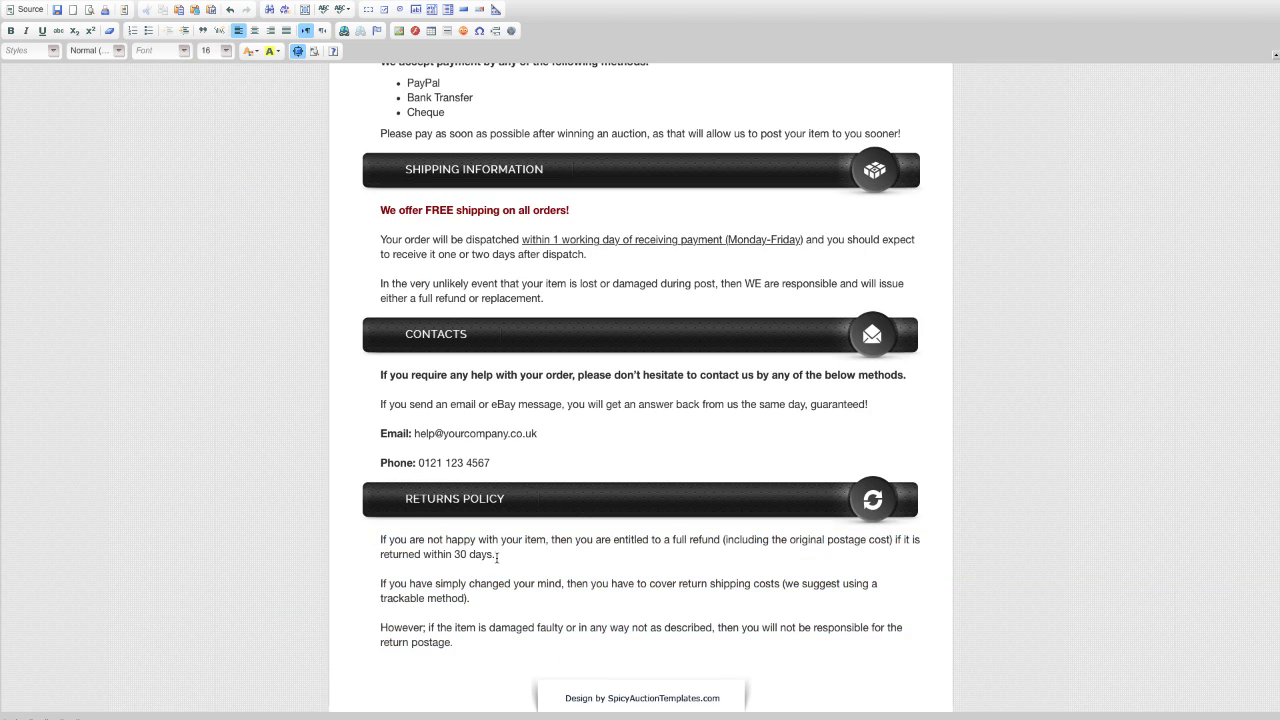
Step: Make the returns policy's first sentence, about the full refund within 30 days, bold and dark red
left_click_drag(497, 556, 378, 539)
left_click(11, 31)
left_click(250, 51)
left_click(261, 78)
left_click(590, 555)
scroll(530, 376, "down", 1)
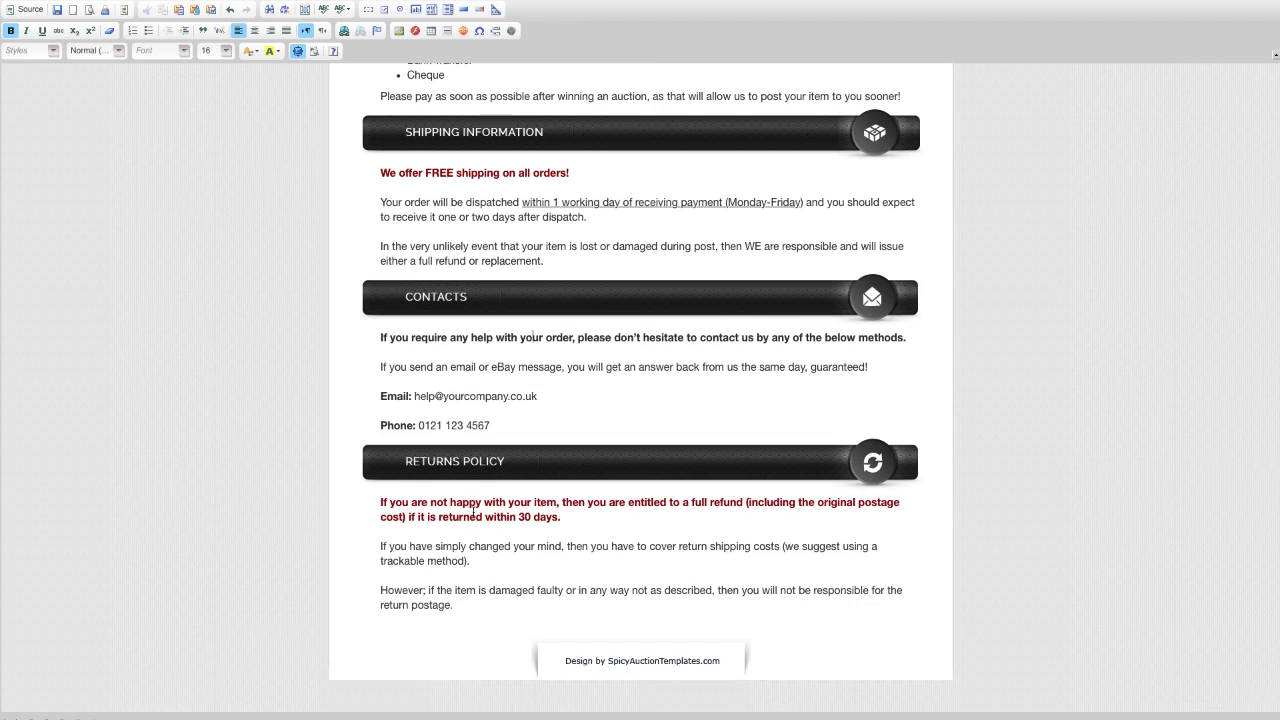
Step: View the hosted image links listed in image-urls.txt alongside the Postimage upload page
scroll(929, 530, "up", 10)
scroll(929, 530, "up", 3)
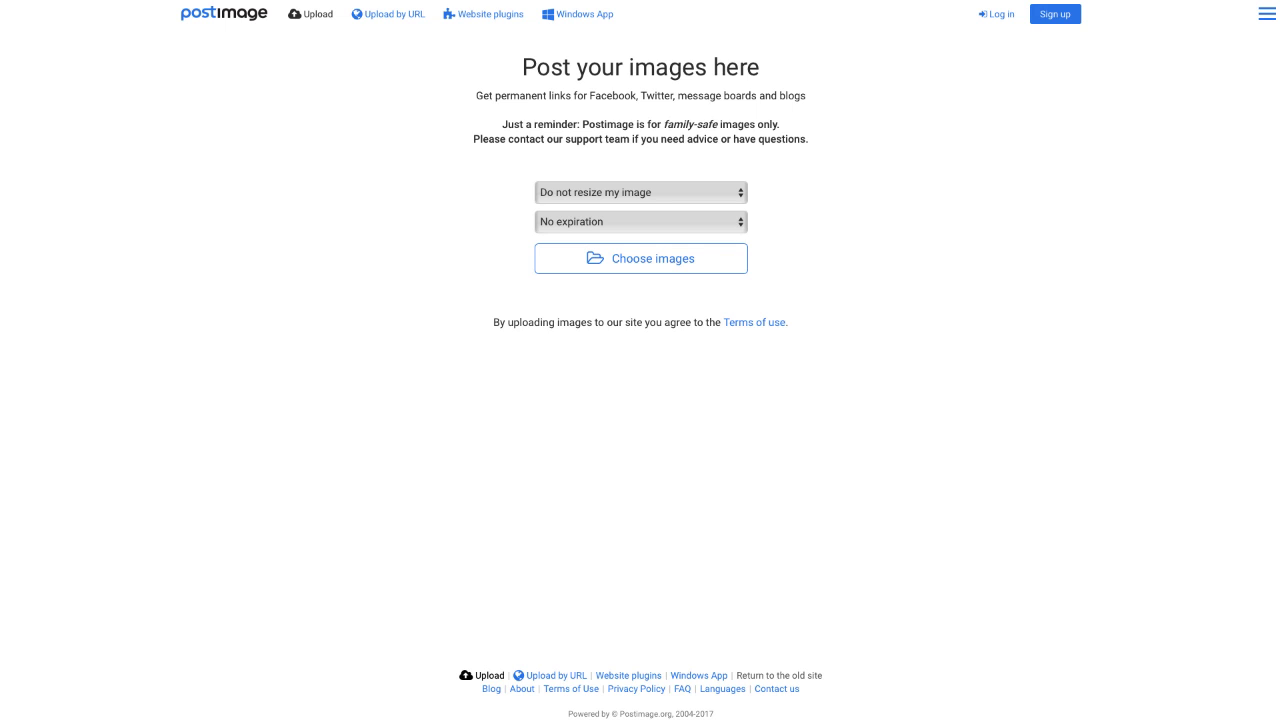
left_click_drag(1279, 250, 921, 251)
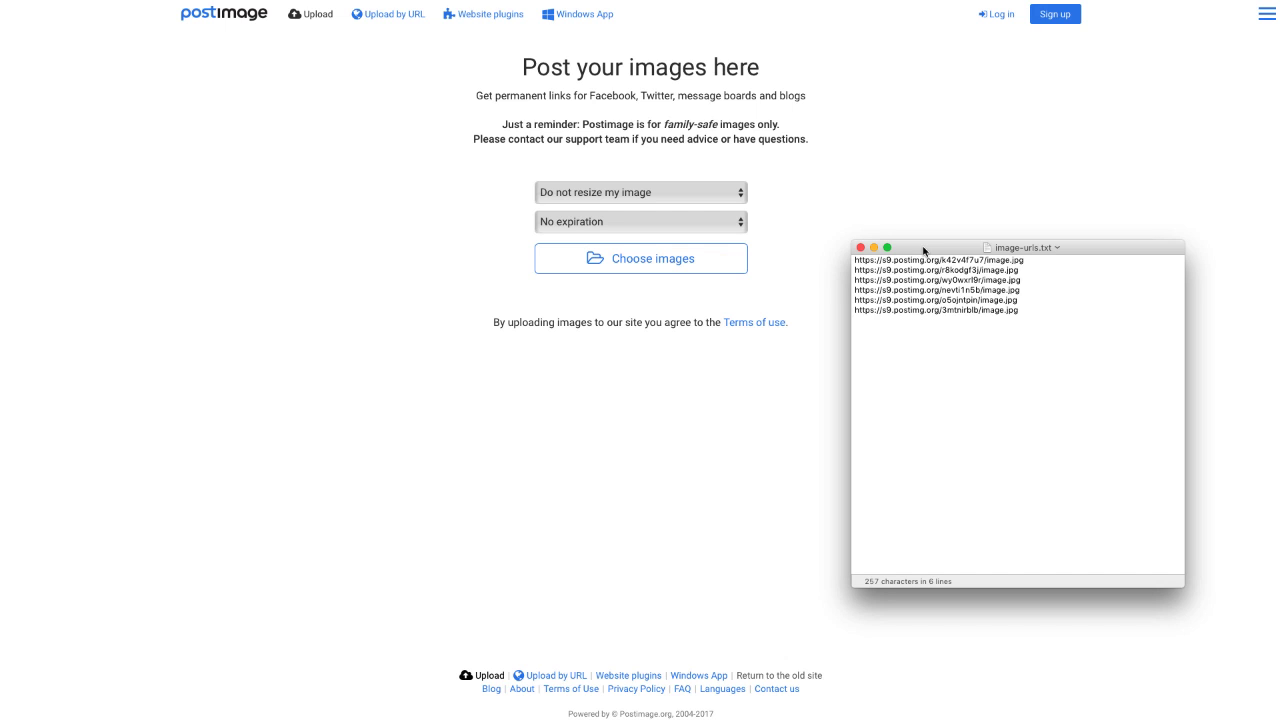
left_click_drag(923, 250, 1279, 251)
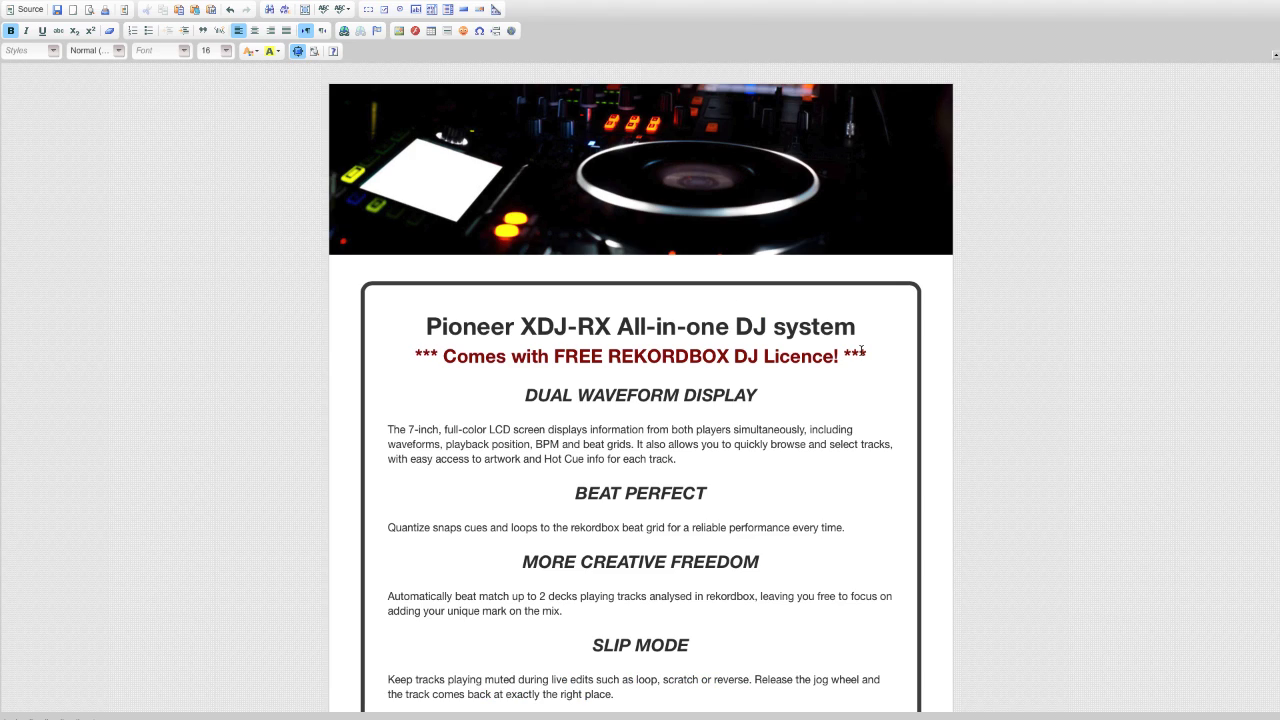
left_click(871, 363)
key("Return")
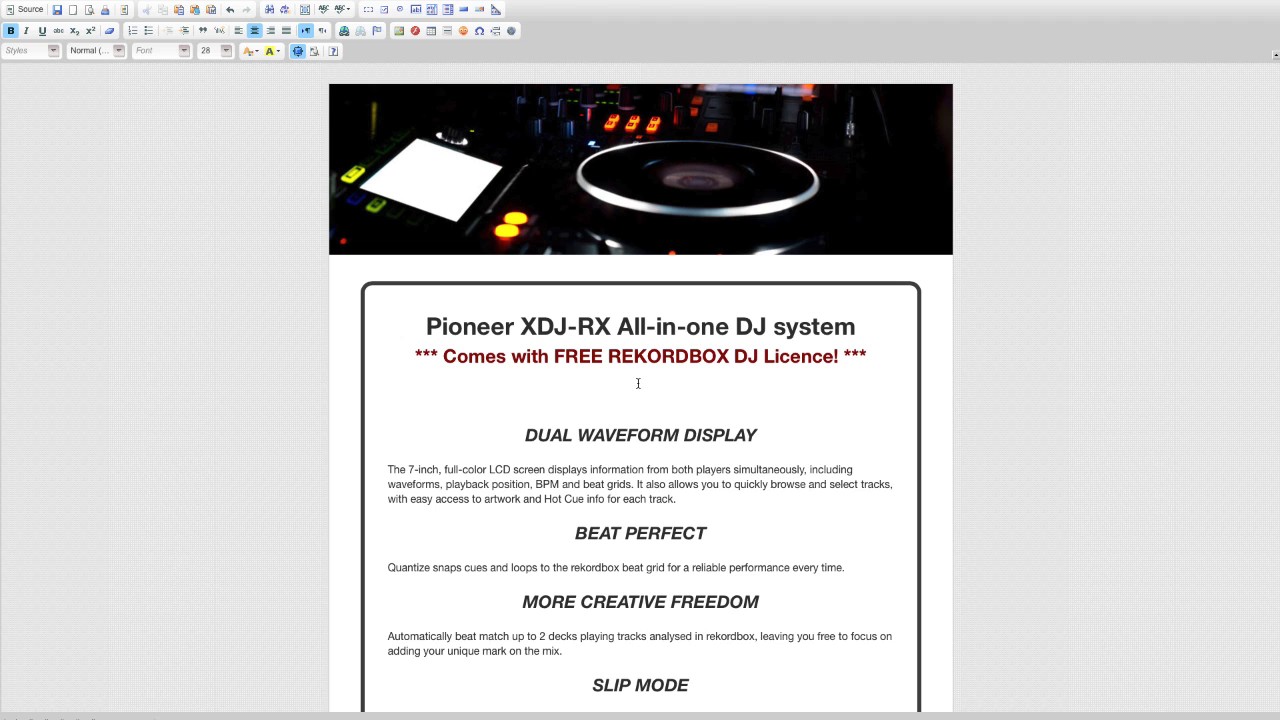
left_click(399, 31)
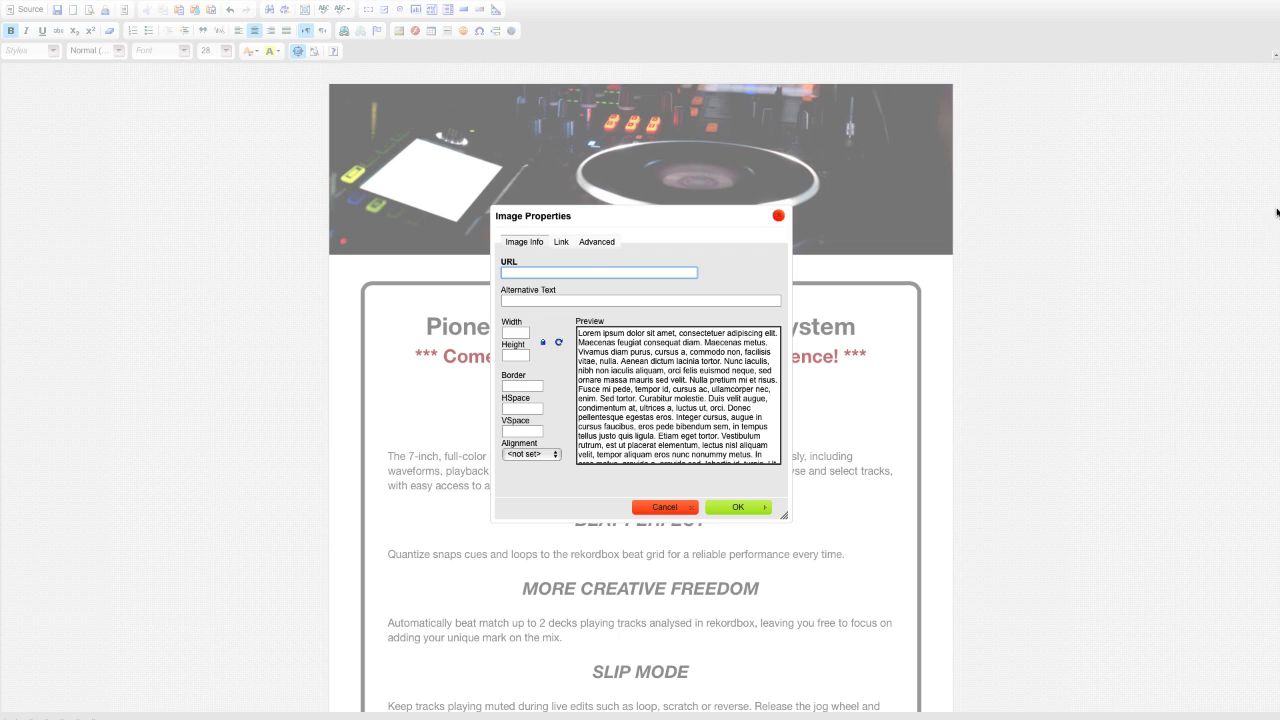
left_click_drag(1279, 268, 970, 281)
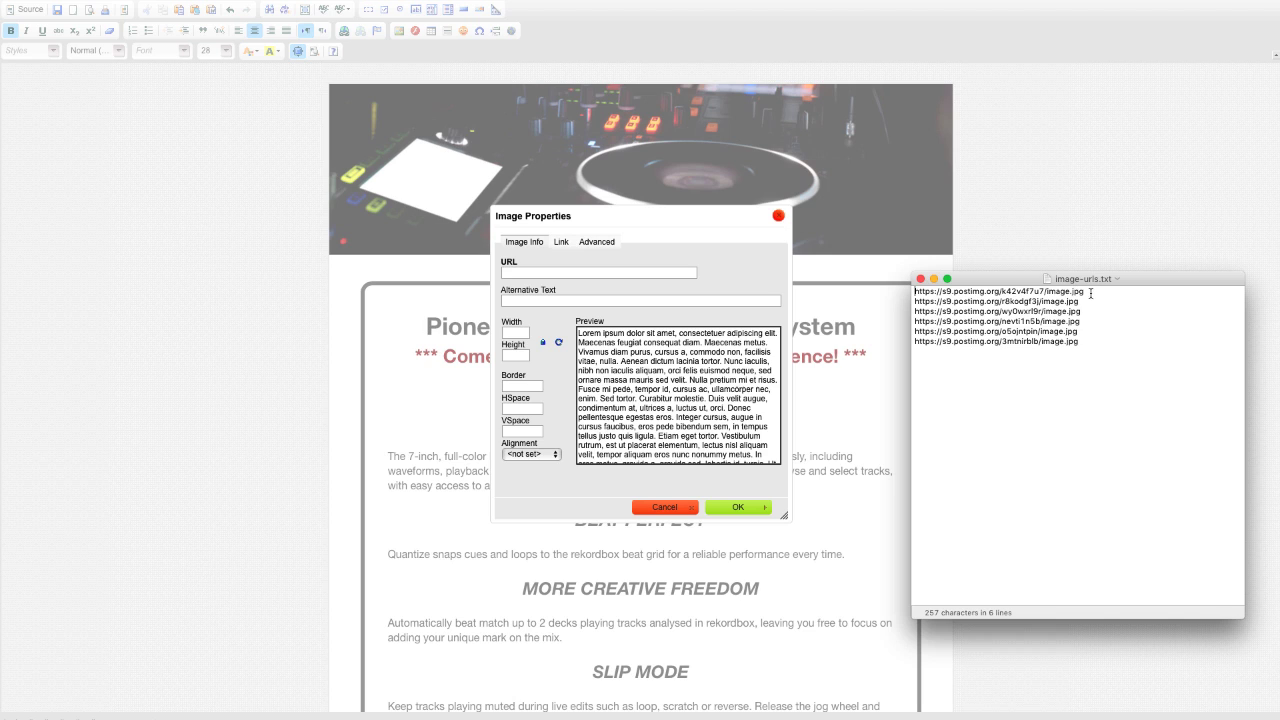
left_click_drag(1091, 292, 918, 285)
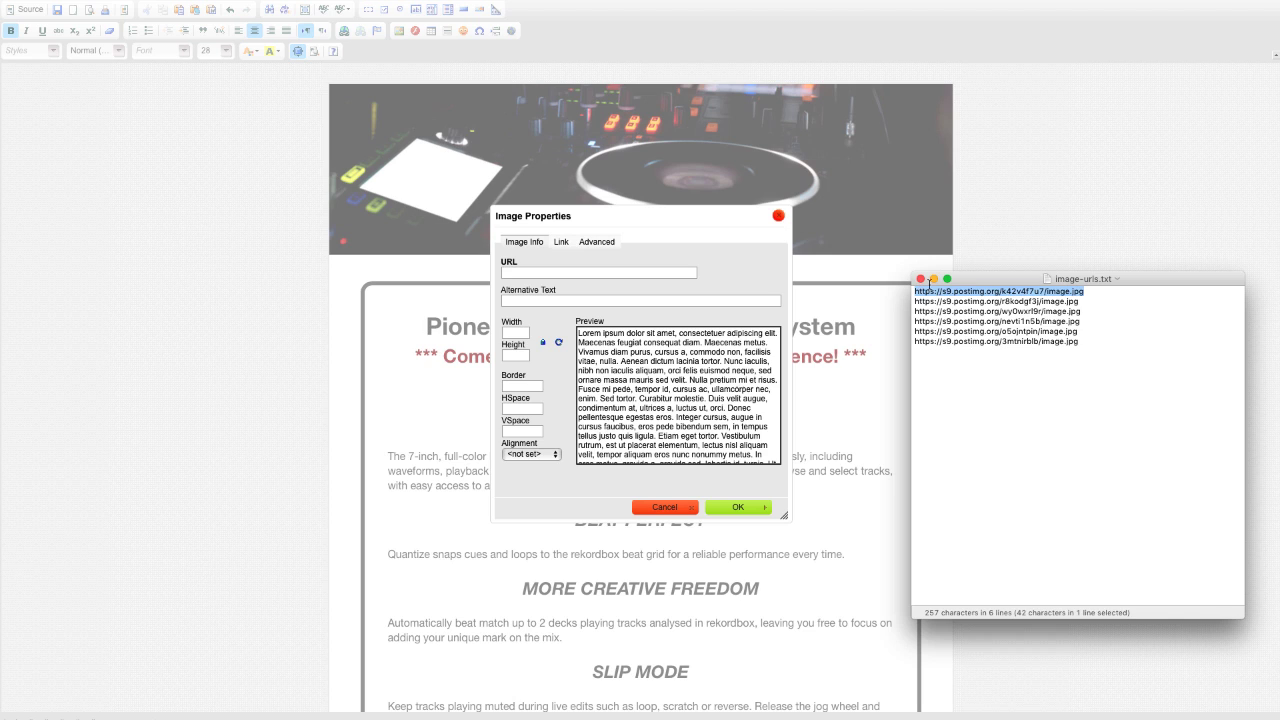
left_click_drag(1113, 276, 1279, 278)
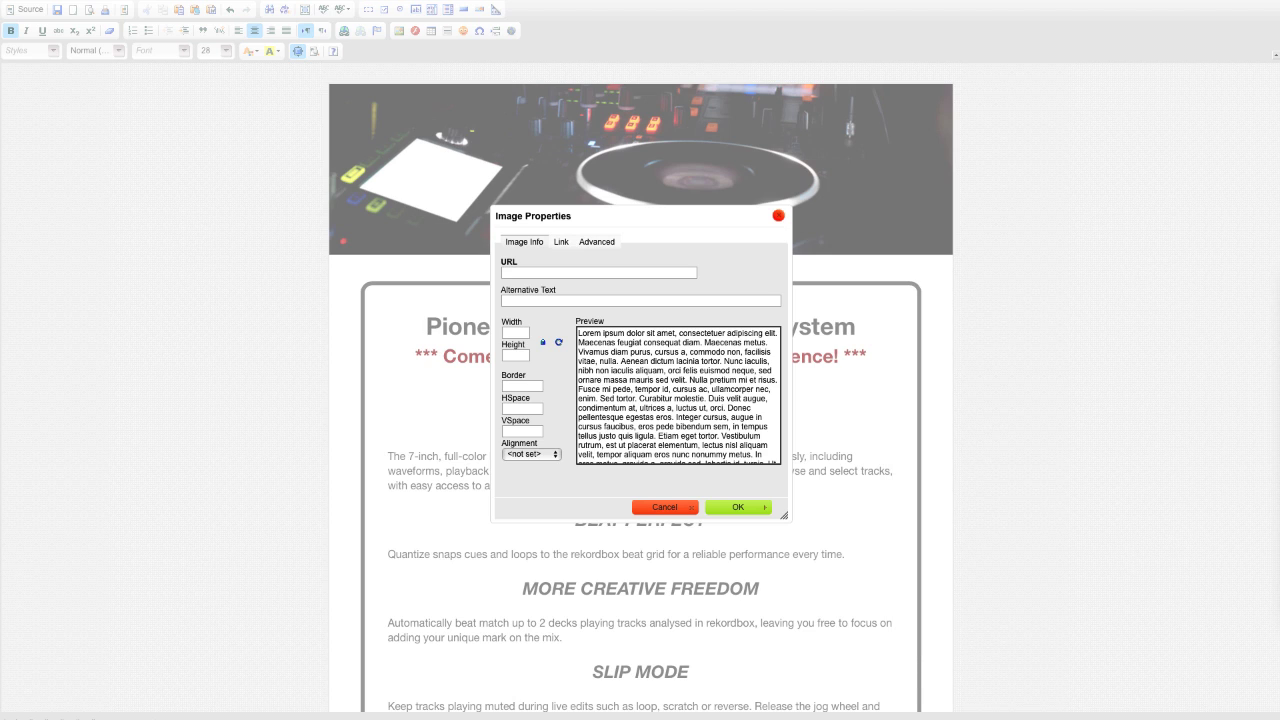
left_click(544, 270)
key("ctrl+v")
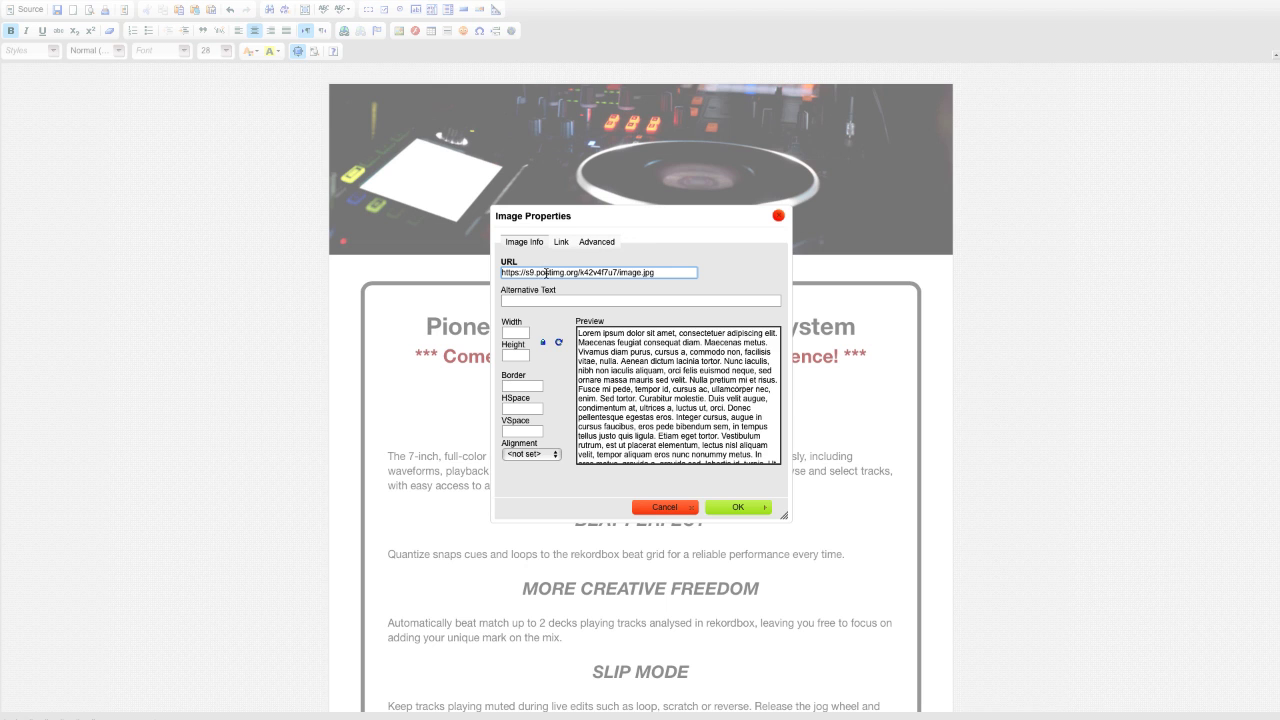
left_click(729, 507)
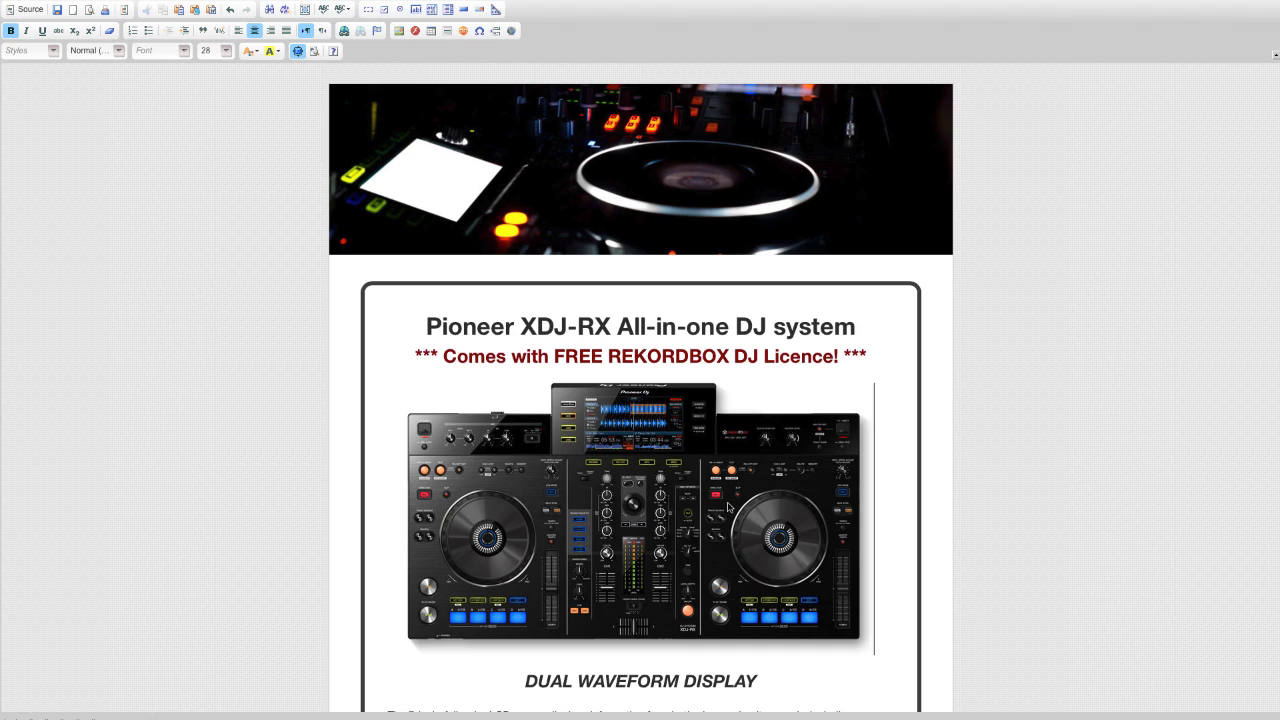
Step: Review the description from the main product image to the payment section, checking the picture under each heading
scroll(789, 370, "down", 3)
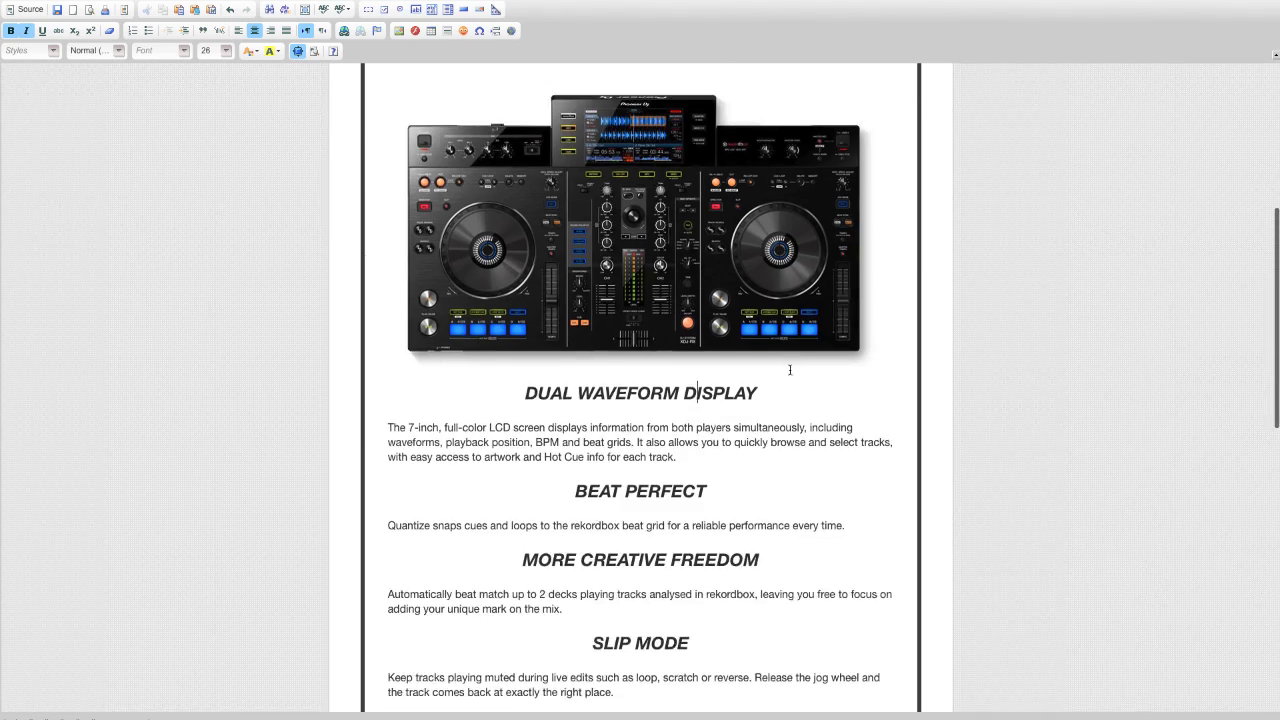
scroll(789, 370, "down", 1)
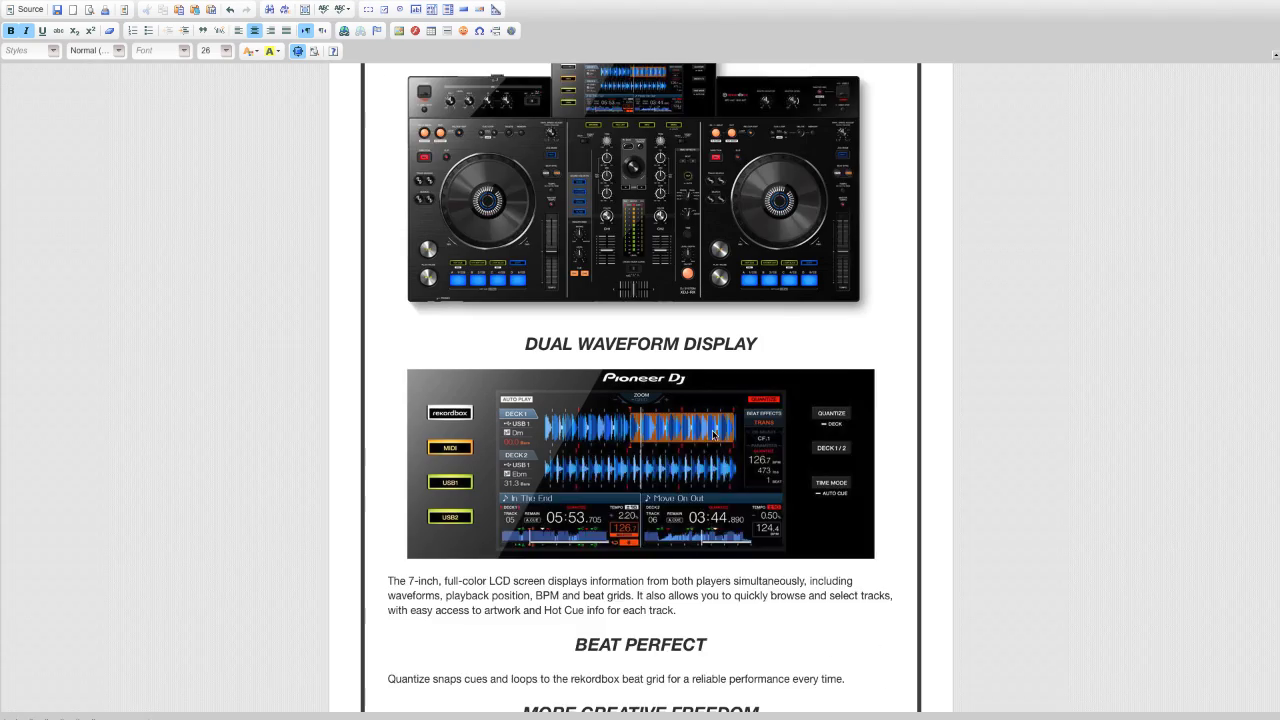
scroll(714, 433, "down", 2)
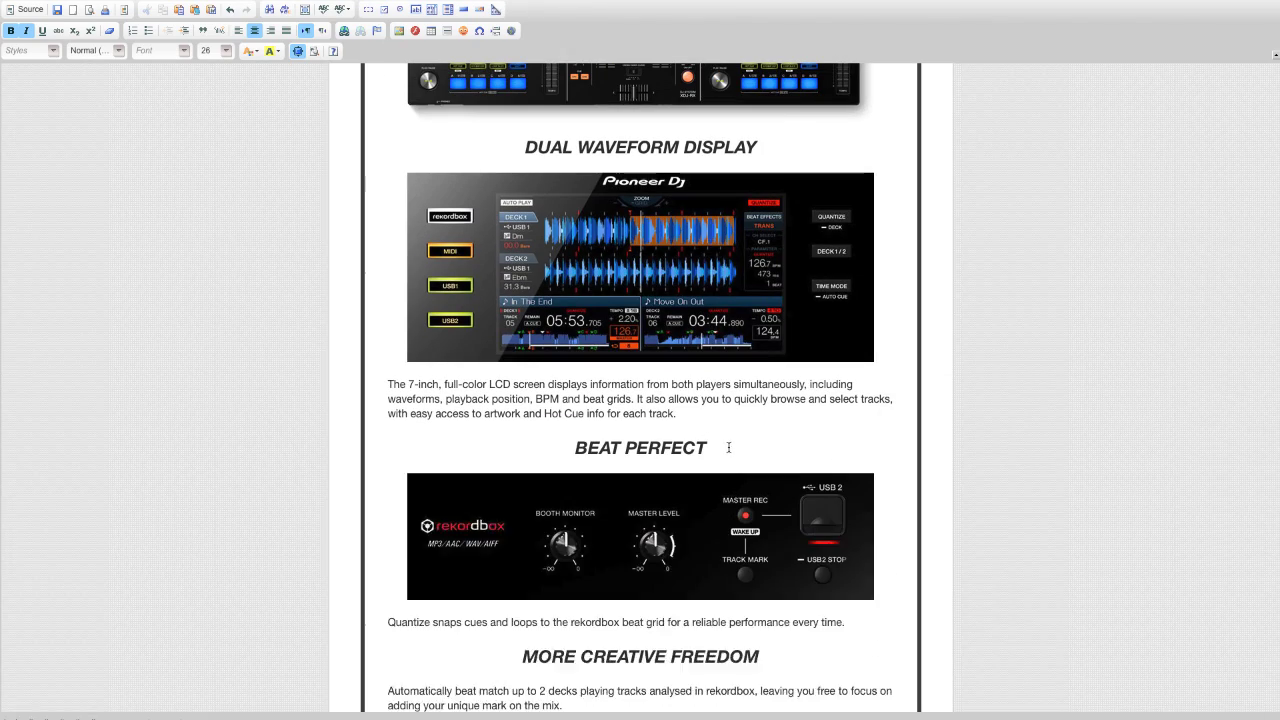
scroll(728, 447, "down", 3)
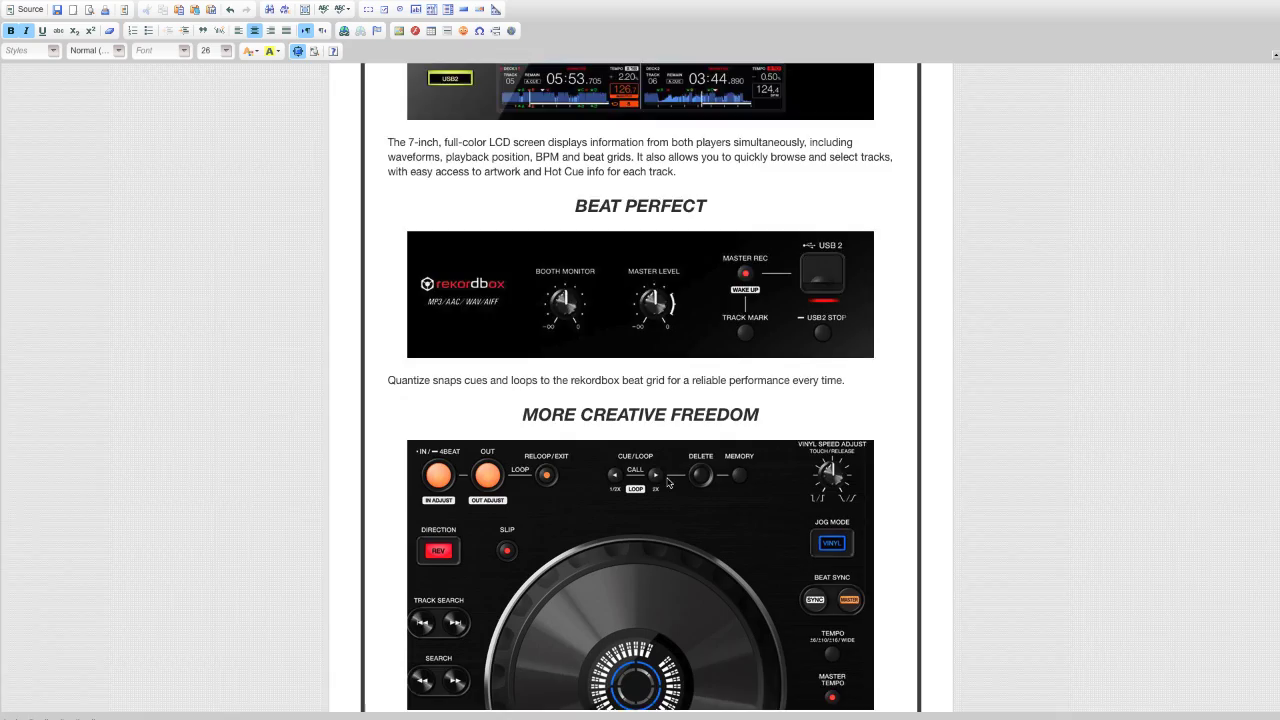
scroll(669, 484, "down", 4)
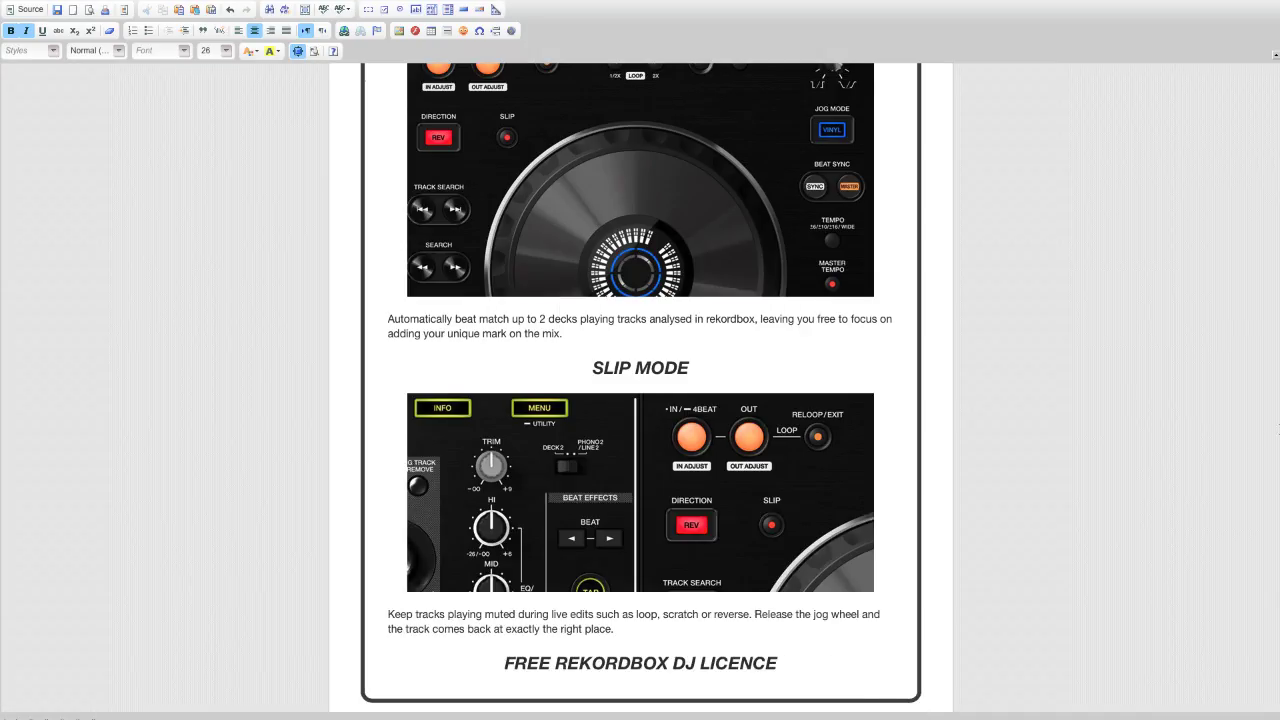
scroll(755, 460, "down", 1)
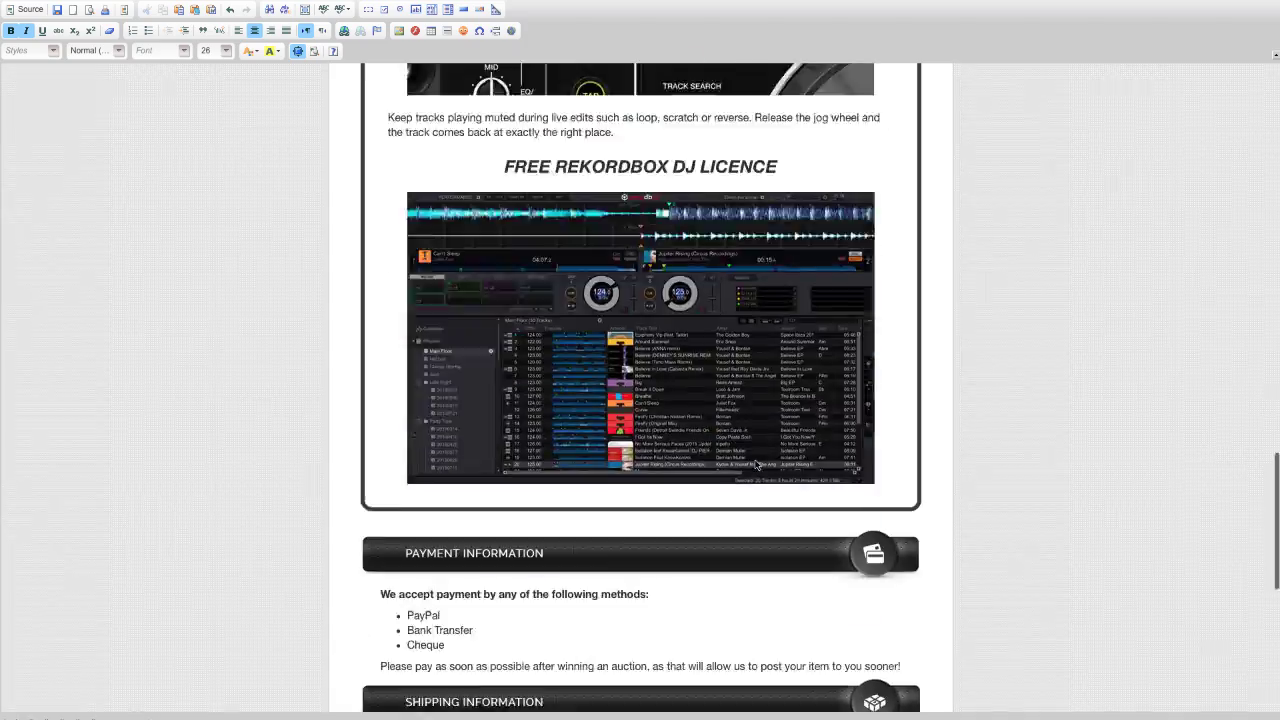
scroll(755, 460, "down", 2)
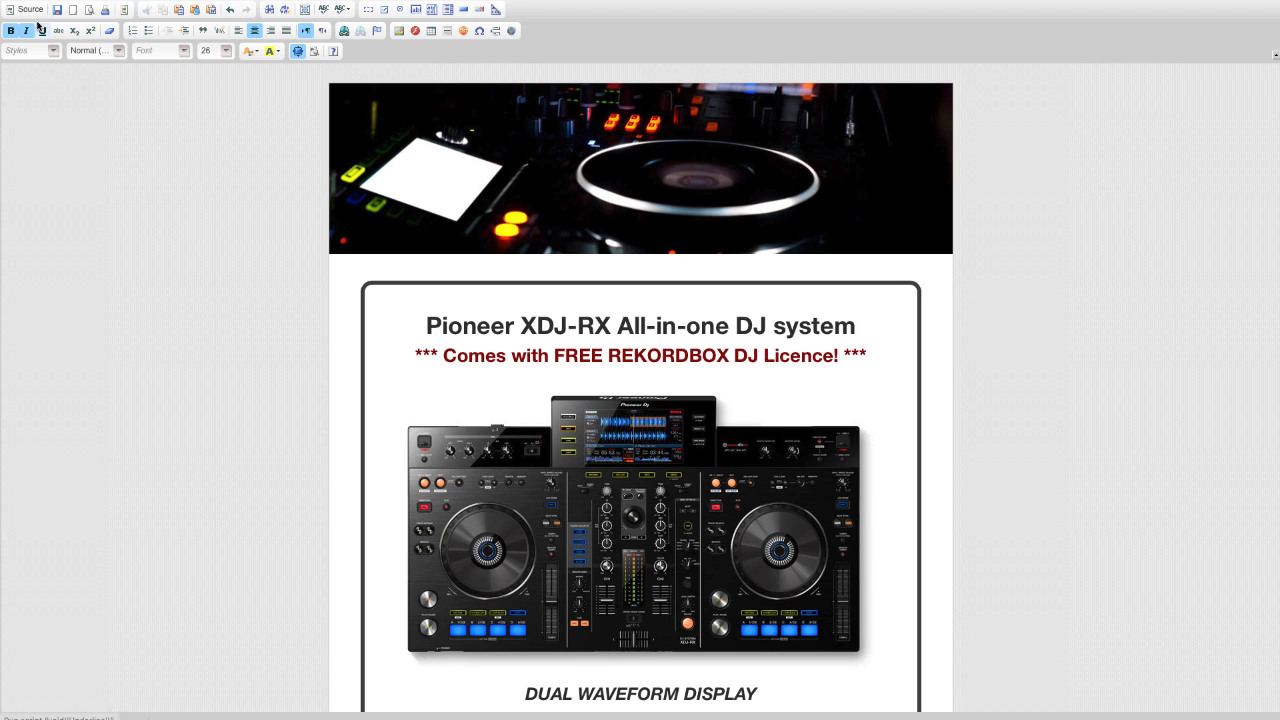
Step: Show the HTML source of the finished description and select all of the code
left_click(24, 10)
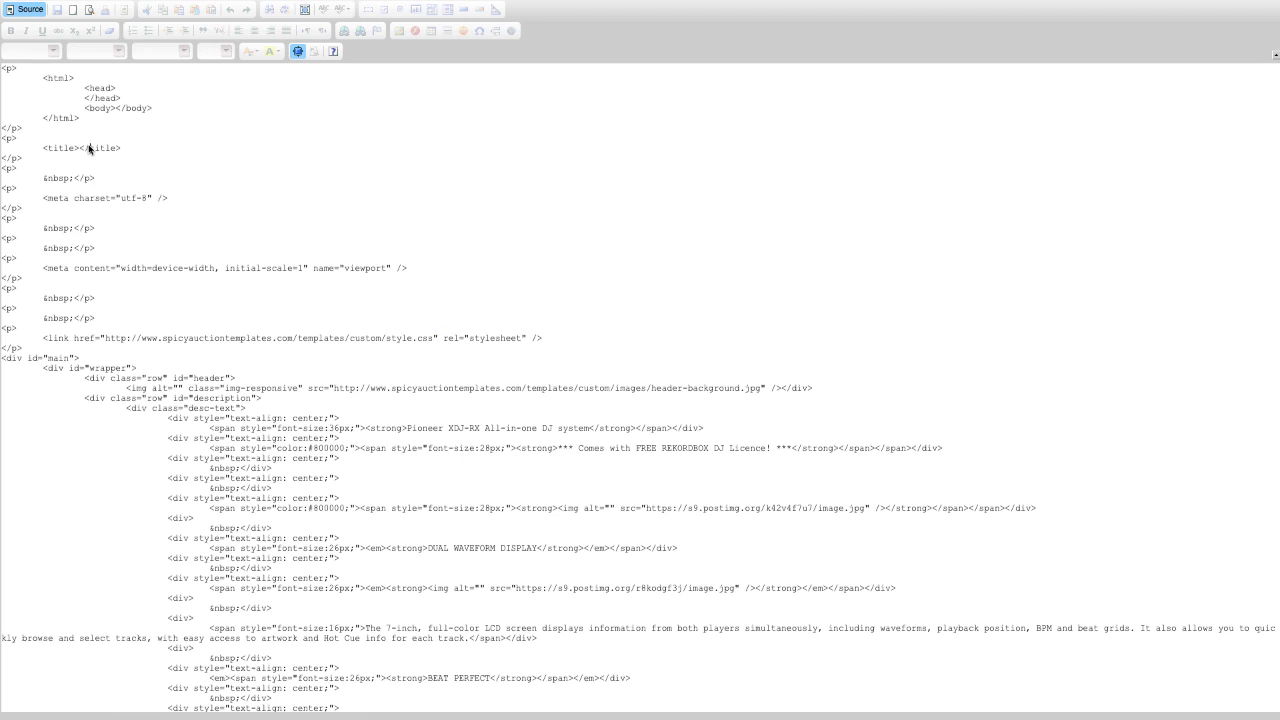
key("ctrl+a")
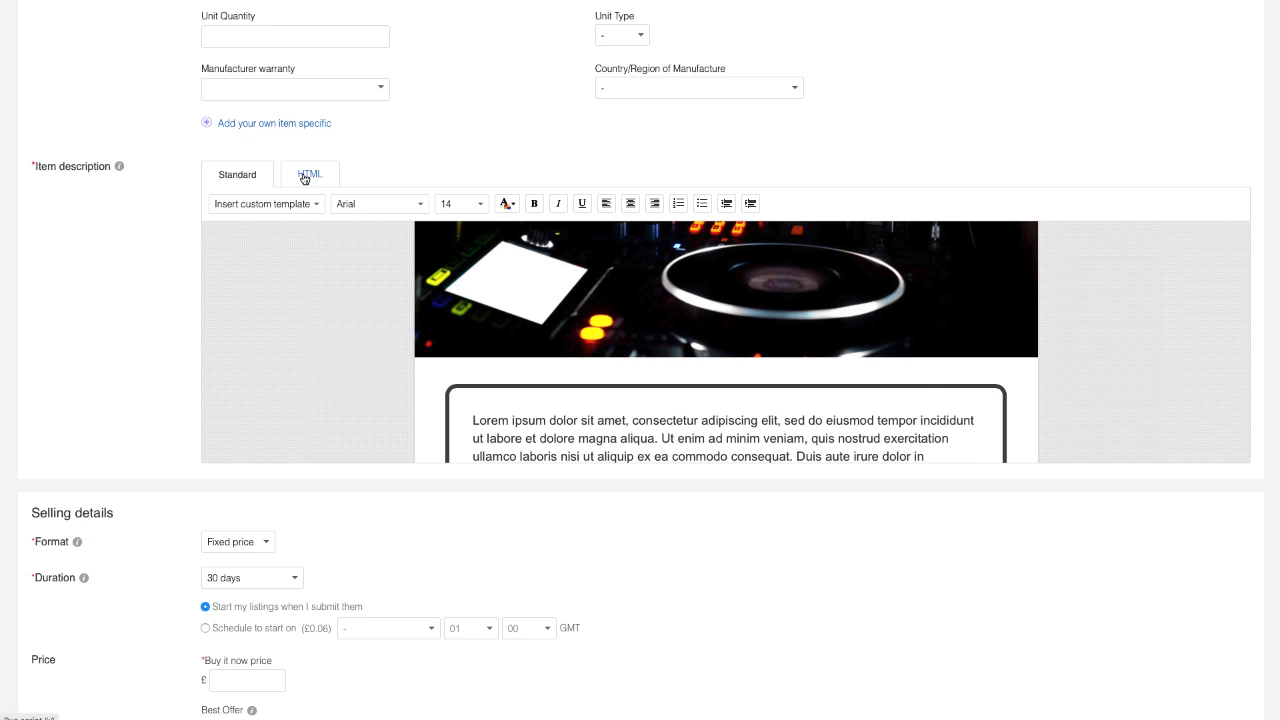
Step: Replace the HTML of the eBay listing's item description with the copied code of the finished description
left_click(309, 174)
key("ctrl+a")
key("BackSpace")
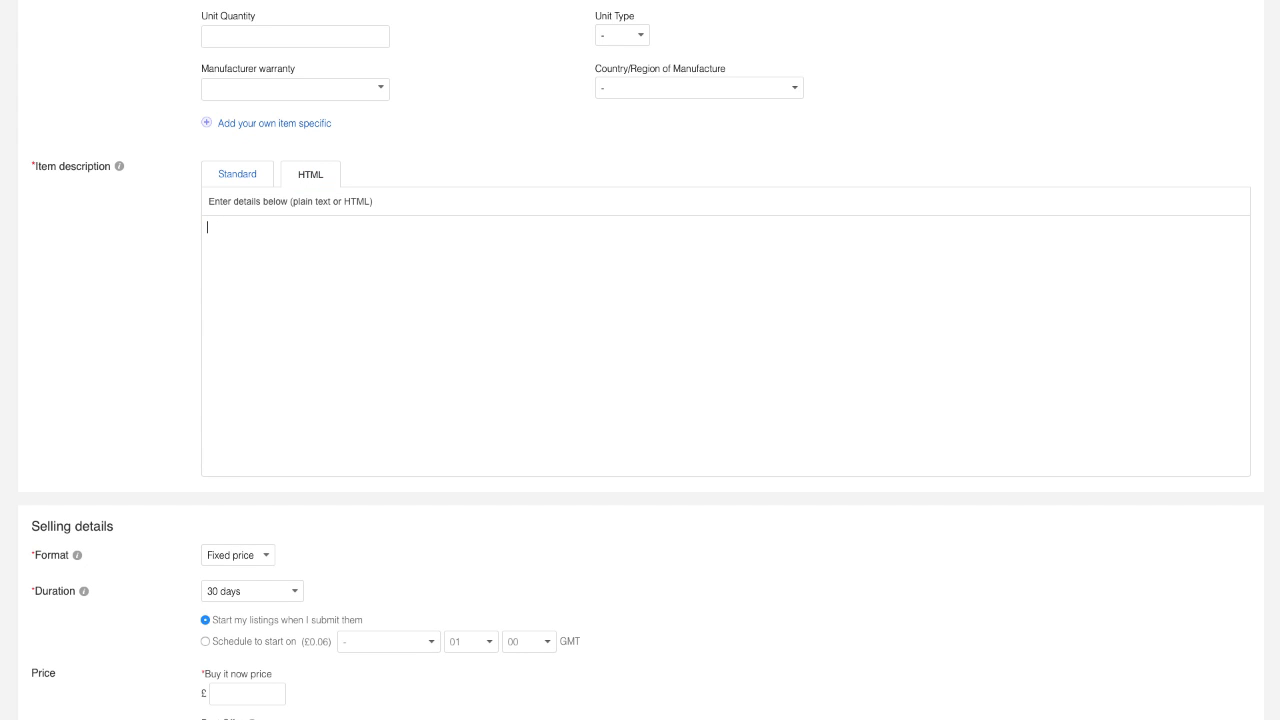
key("ctrl+v")
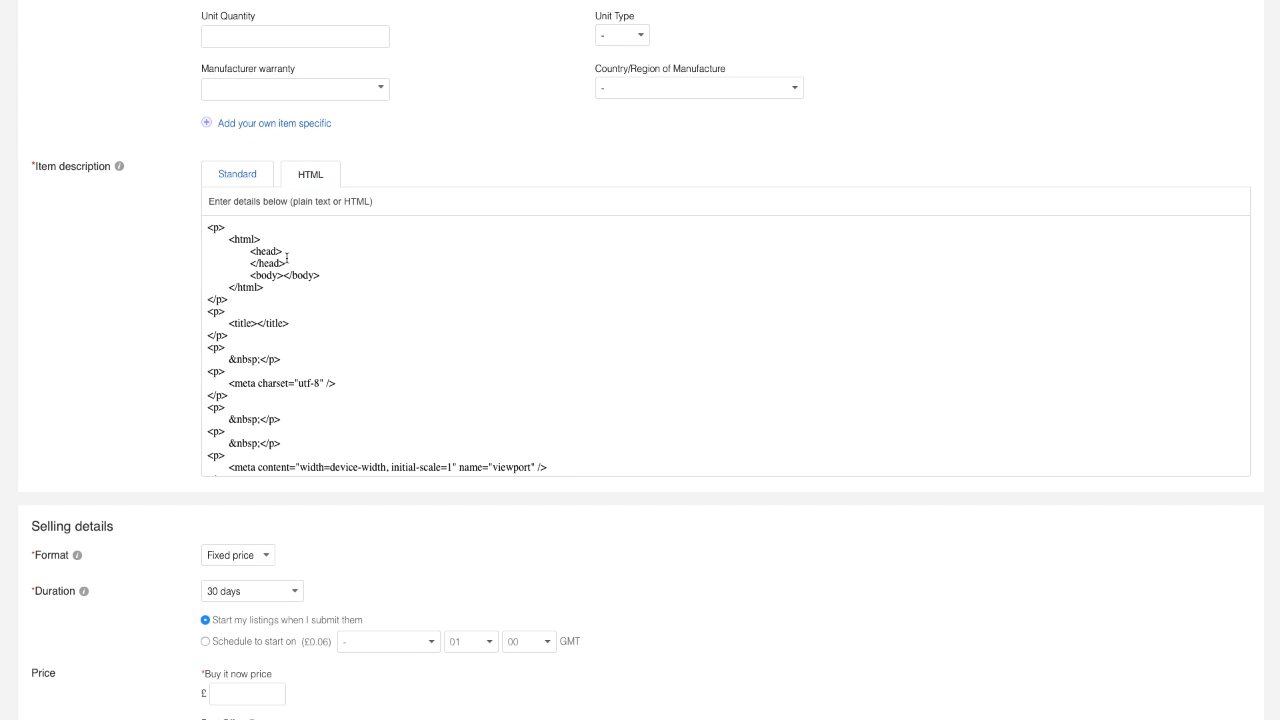
Step: Review the rendered item description in the eBay listing, from the header banner through the pictures to the returns policy and back up
left_click(236, 174)
scroll(1072, 304, "down", 3)
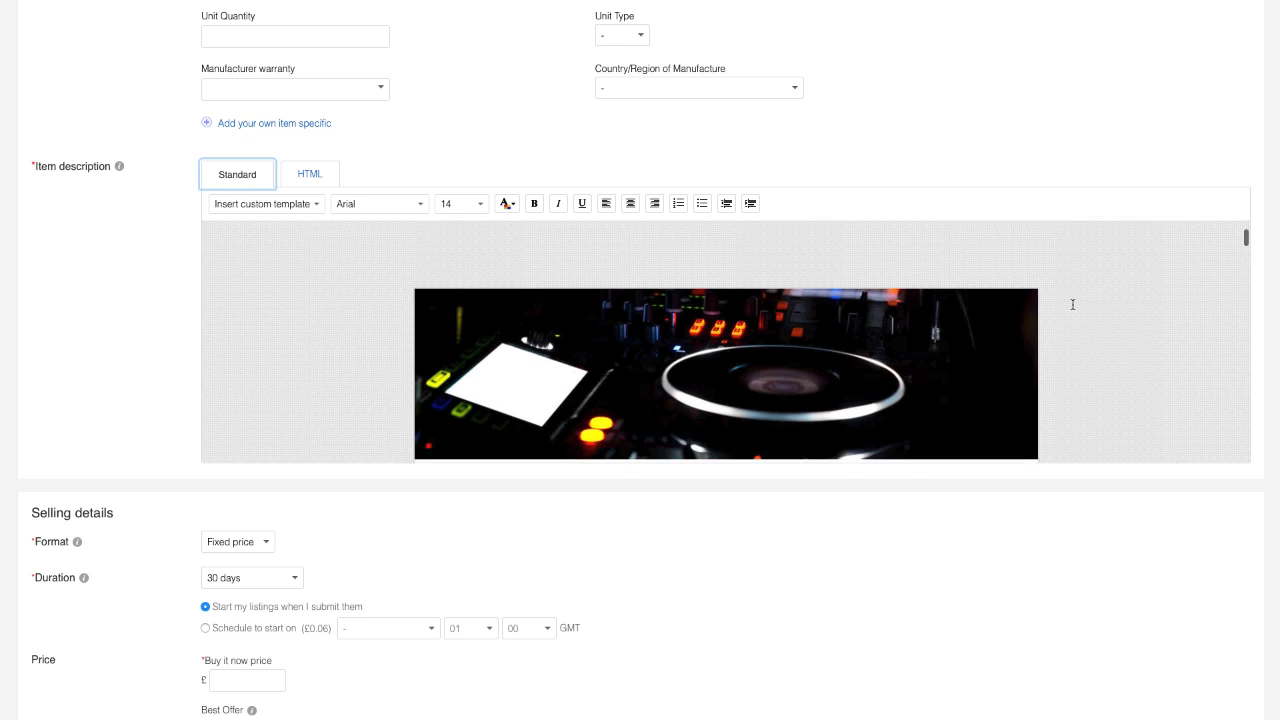
scroll(1072, 304, "down", 2)
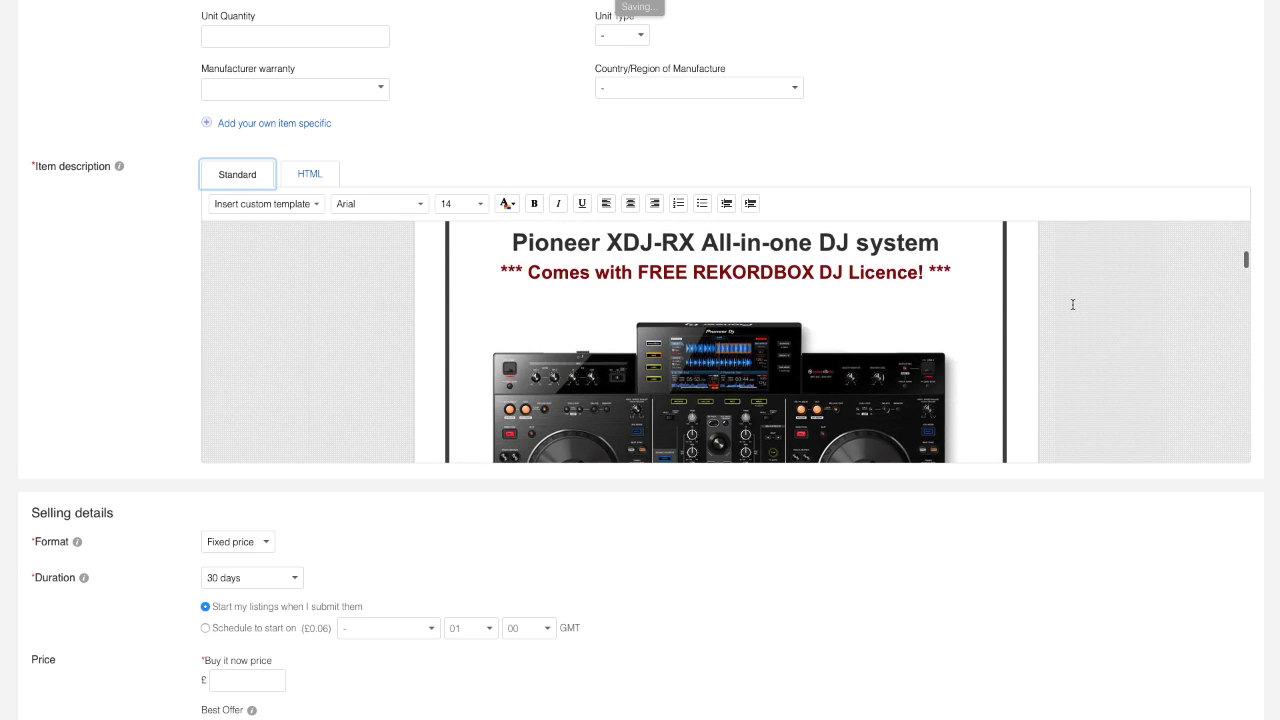
scroll(1072, 304, "down", 2)
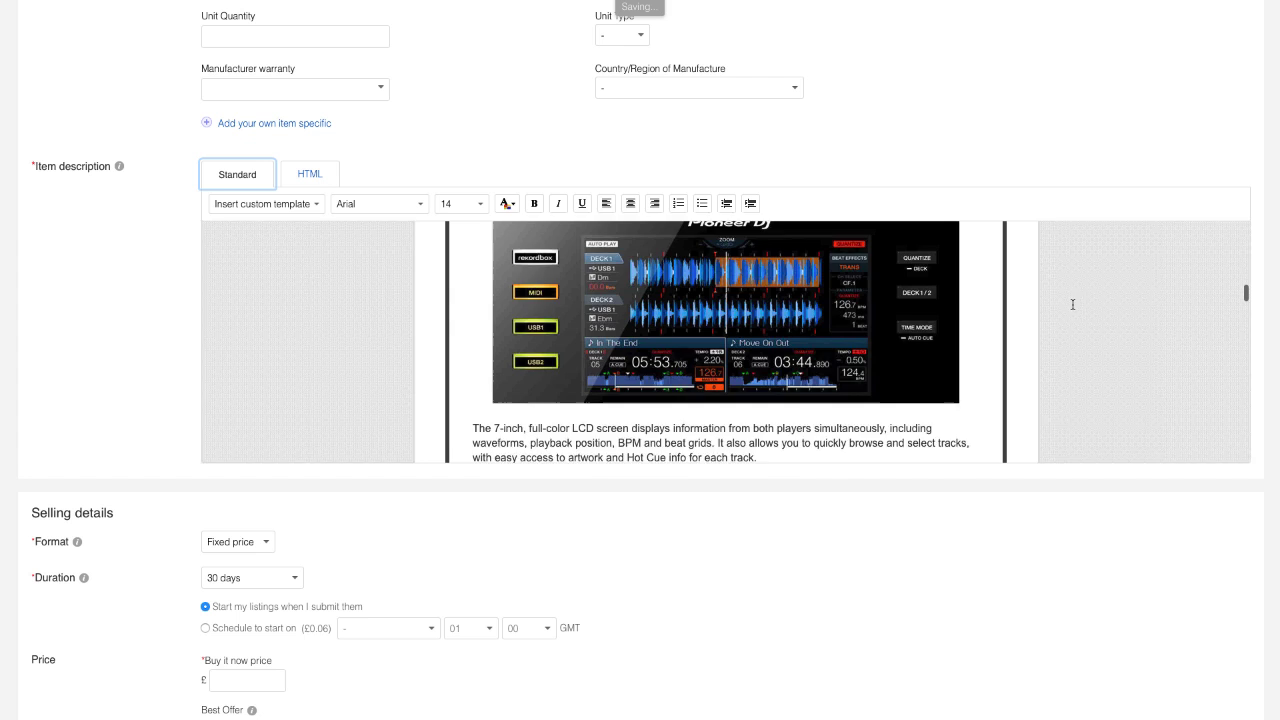
scroll(1072, 304, "down", 4)
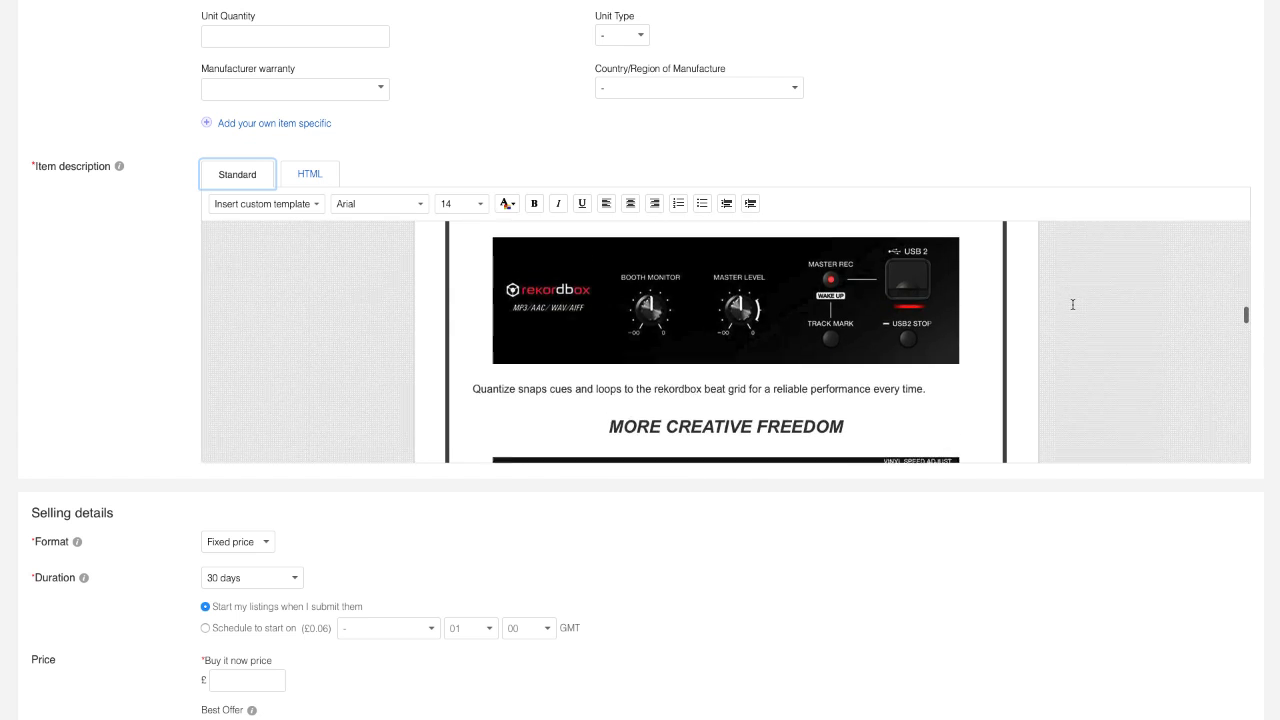
scroll(1072, 304, "down", 2)
scroll(1072, 304, "down", 3)
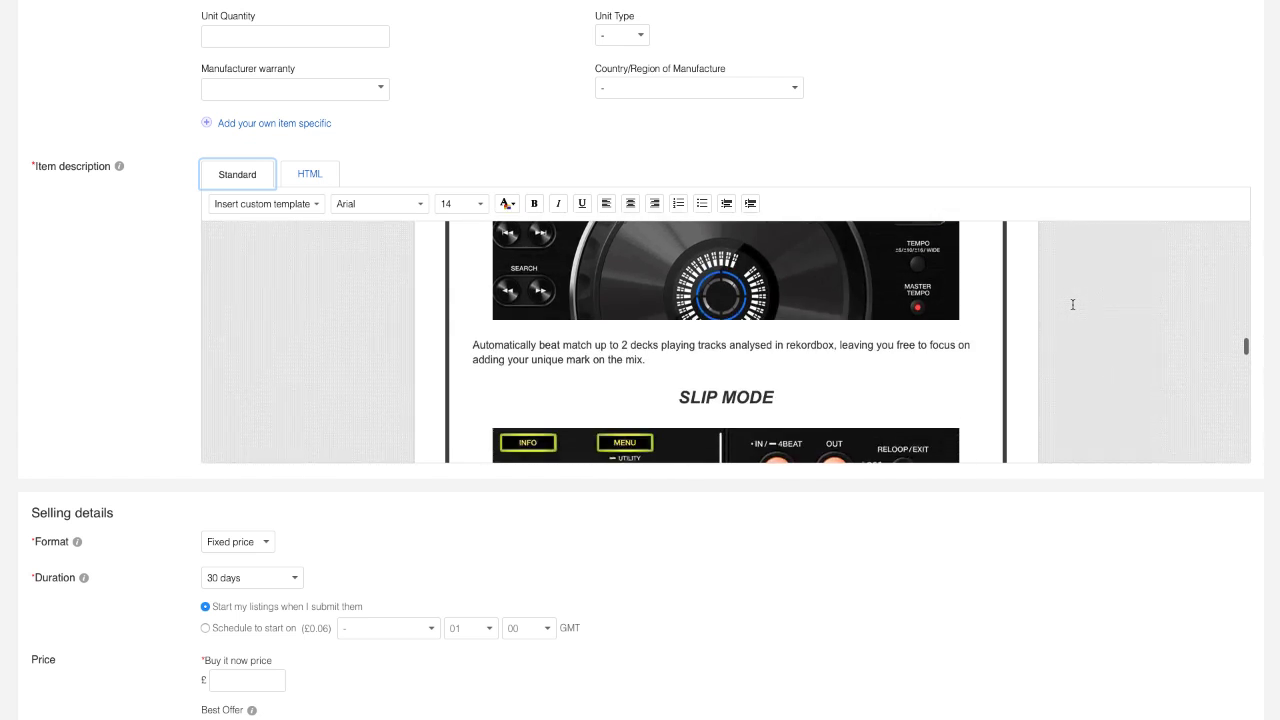
scroll(1072, 304, "down", 5)
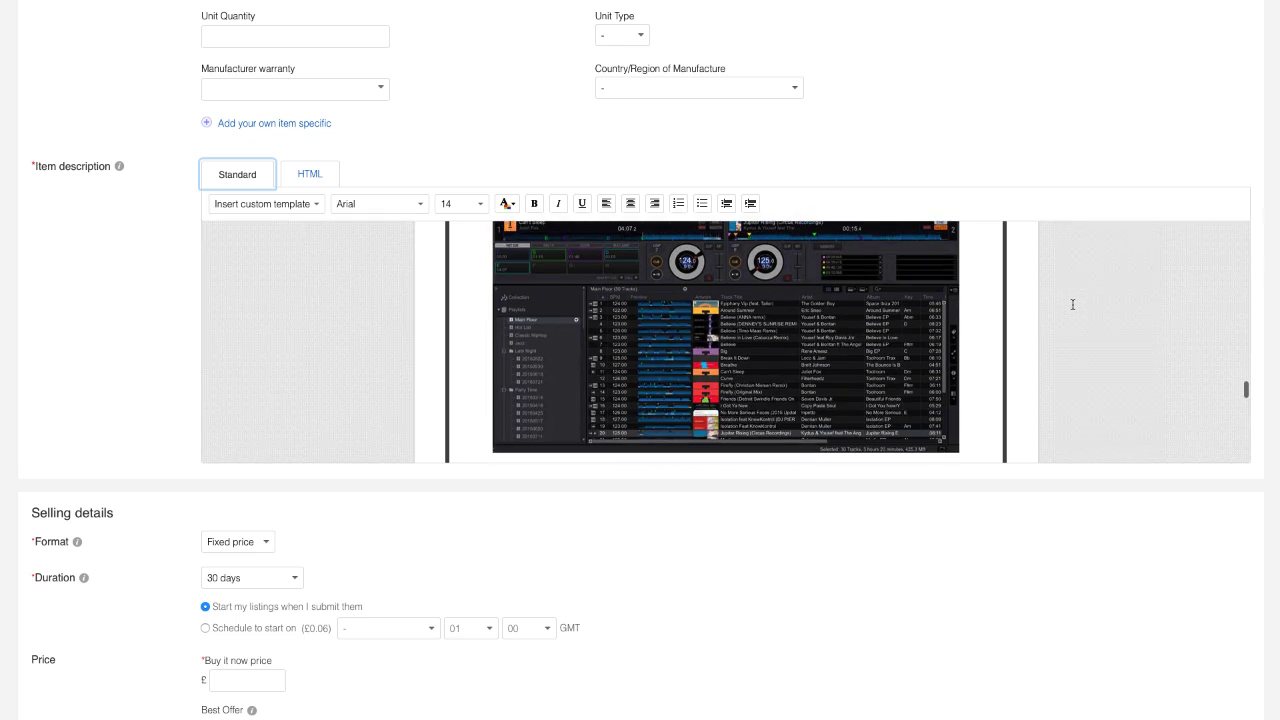
scroll(1072, 304, "down", 10)
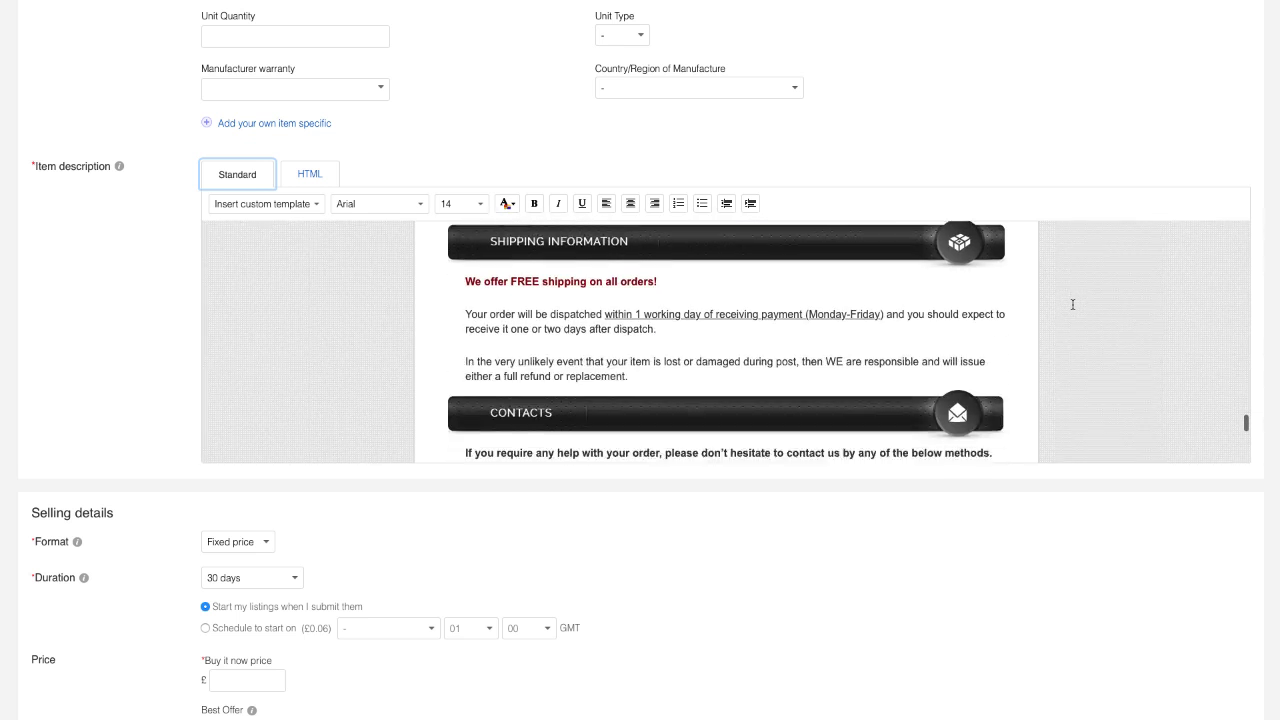
scroll(1072, 304, "down", 8)
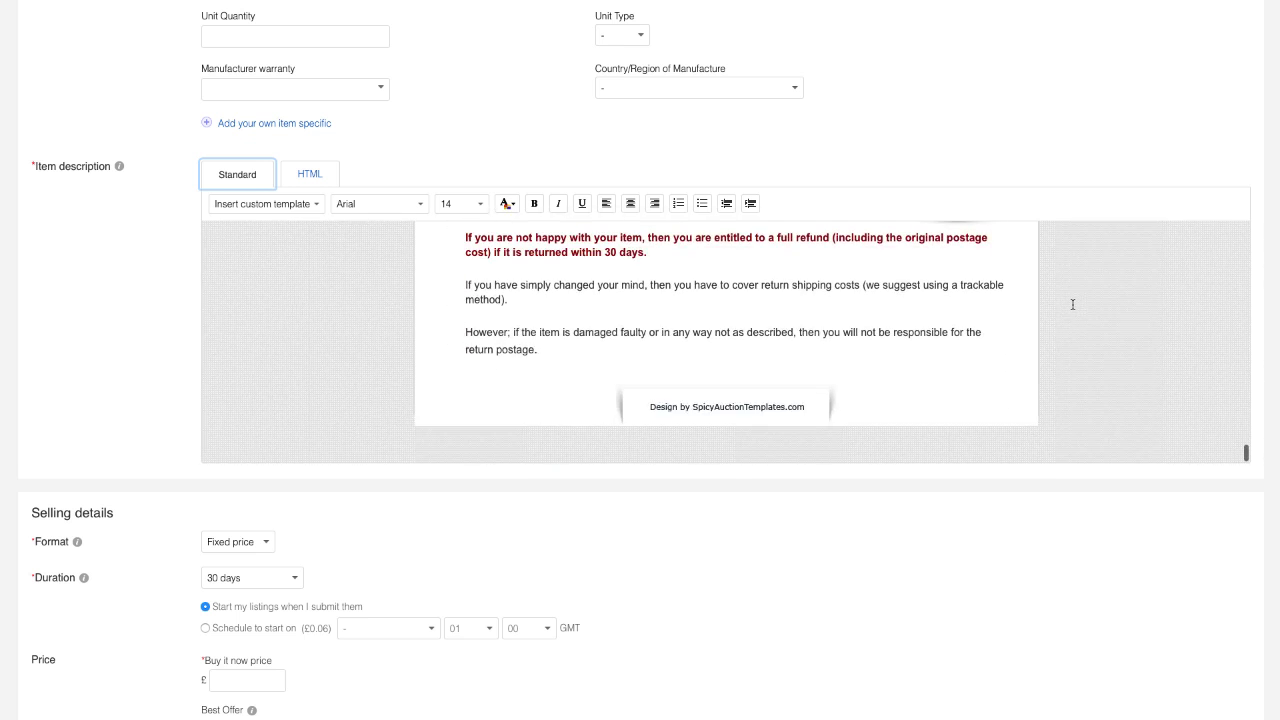
scroll(1072, 304, "up", 15)
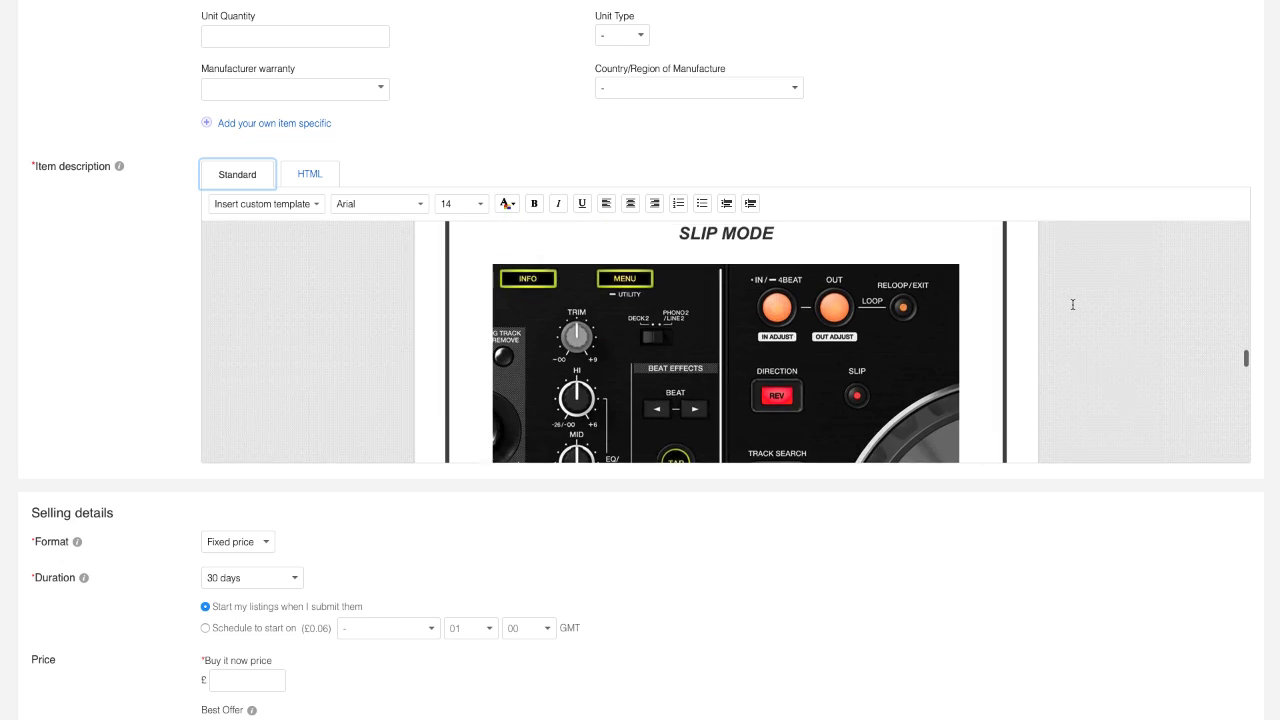
scroll(1072, 304, "up", 8)
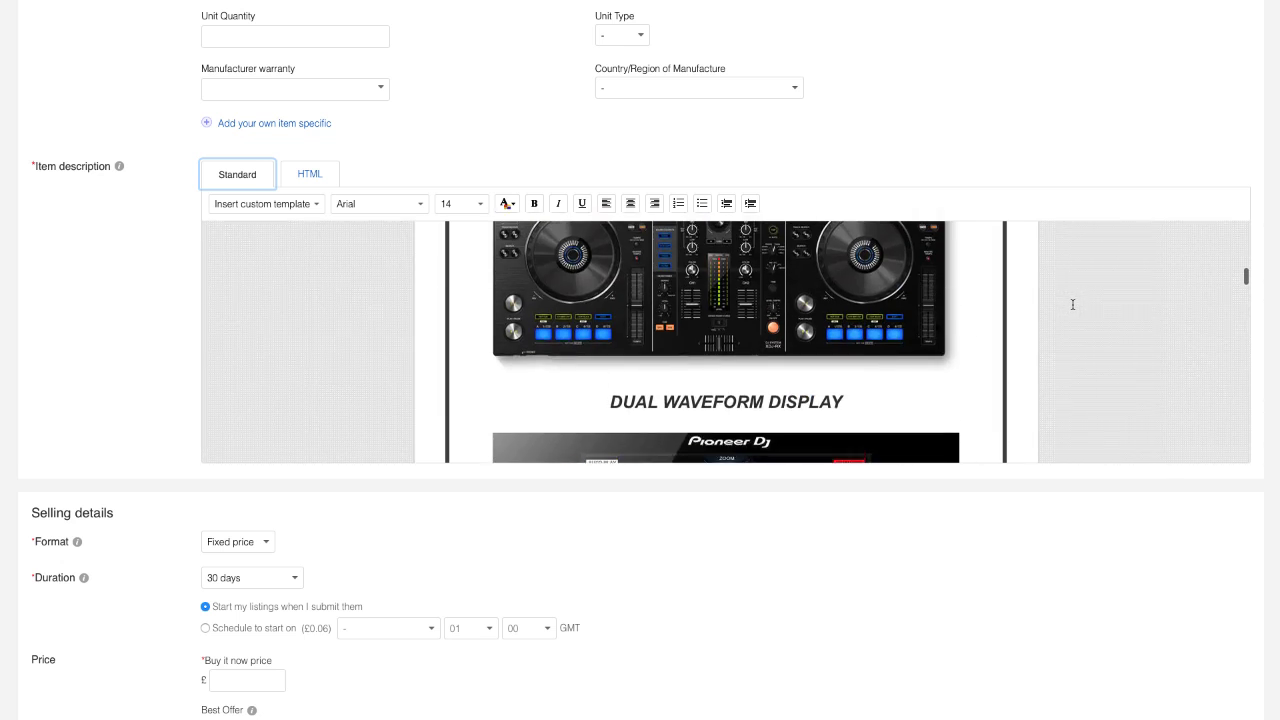
scroll(1072, 304, "up", 5)
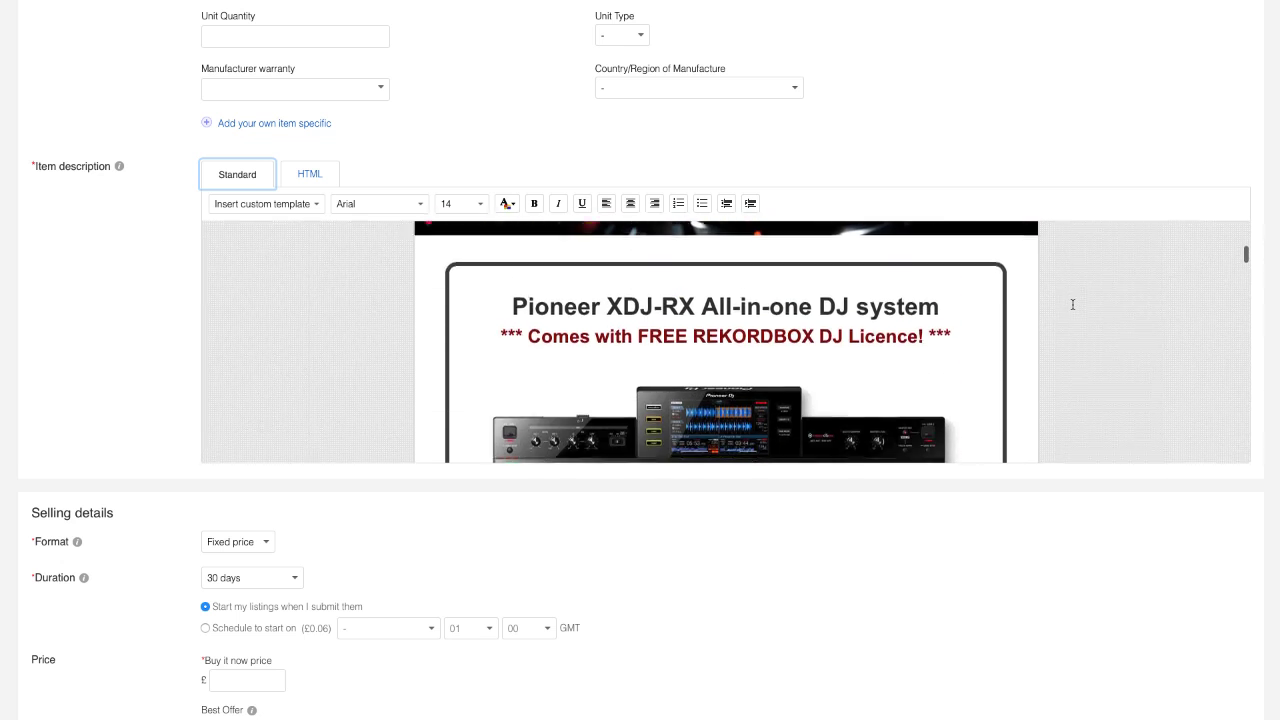
scroll(1072, 304, "down", 1)
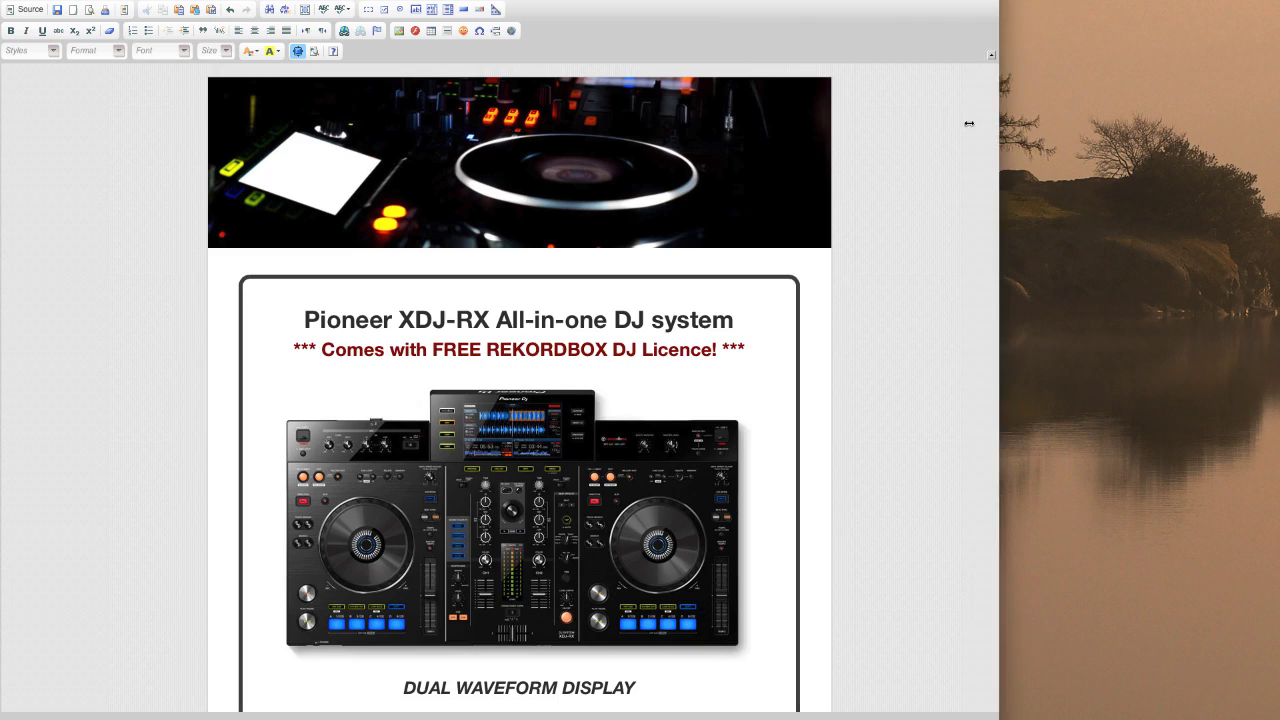
Step: Narrow the online HTML editor window to phone width and examine how the description reflows down to the returns policy
left_click_drag(966, 123, 317, 158)
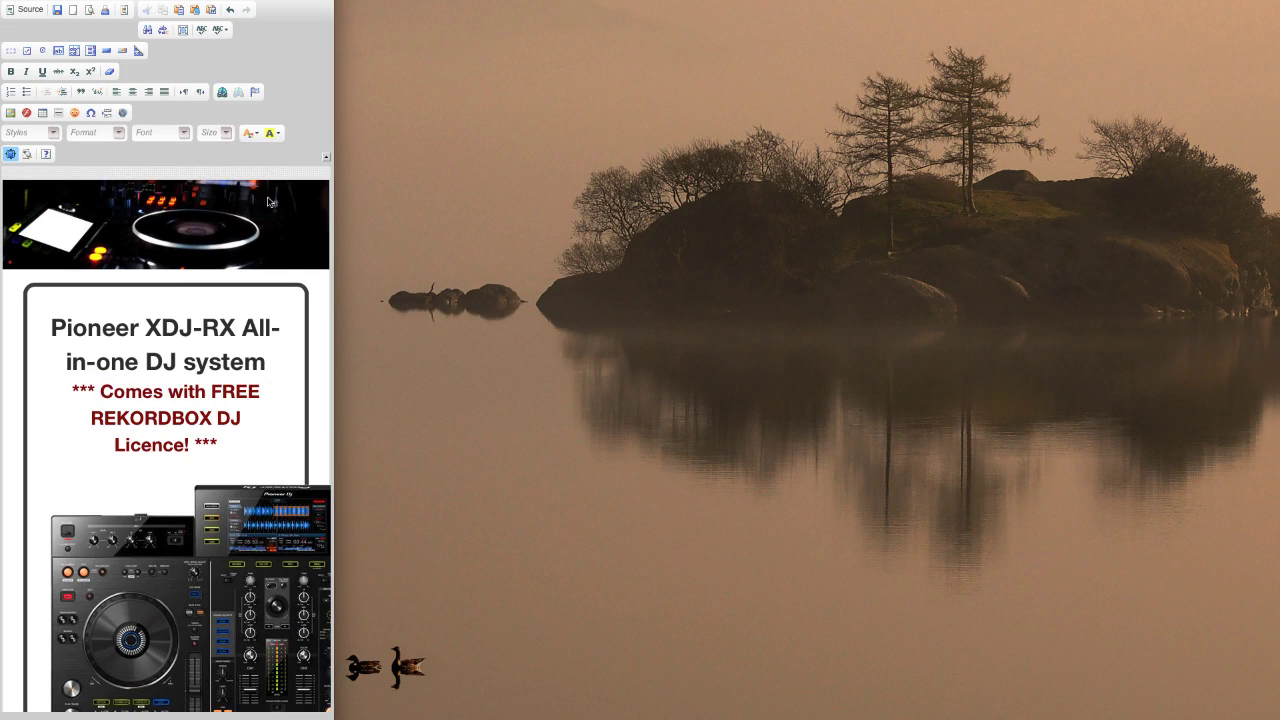
scroll(260, 212, "down", 15)
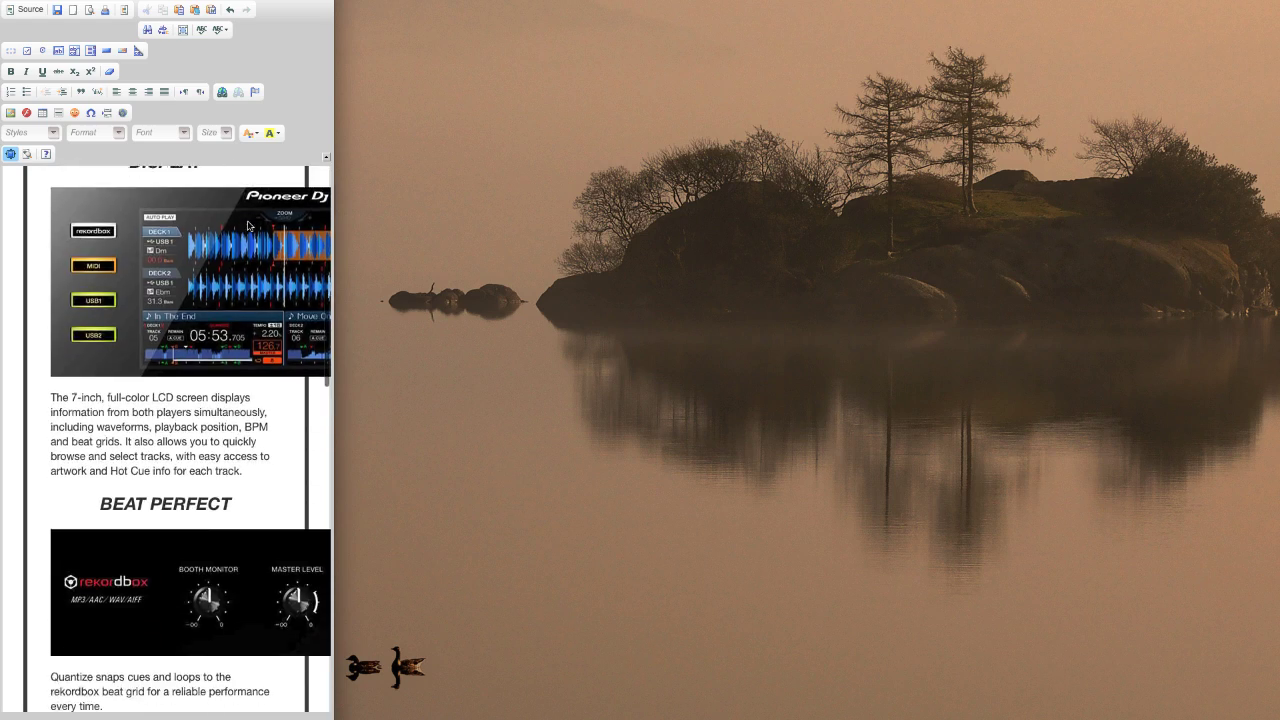
scroll(248, 226, "down", 20)
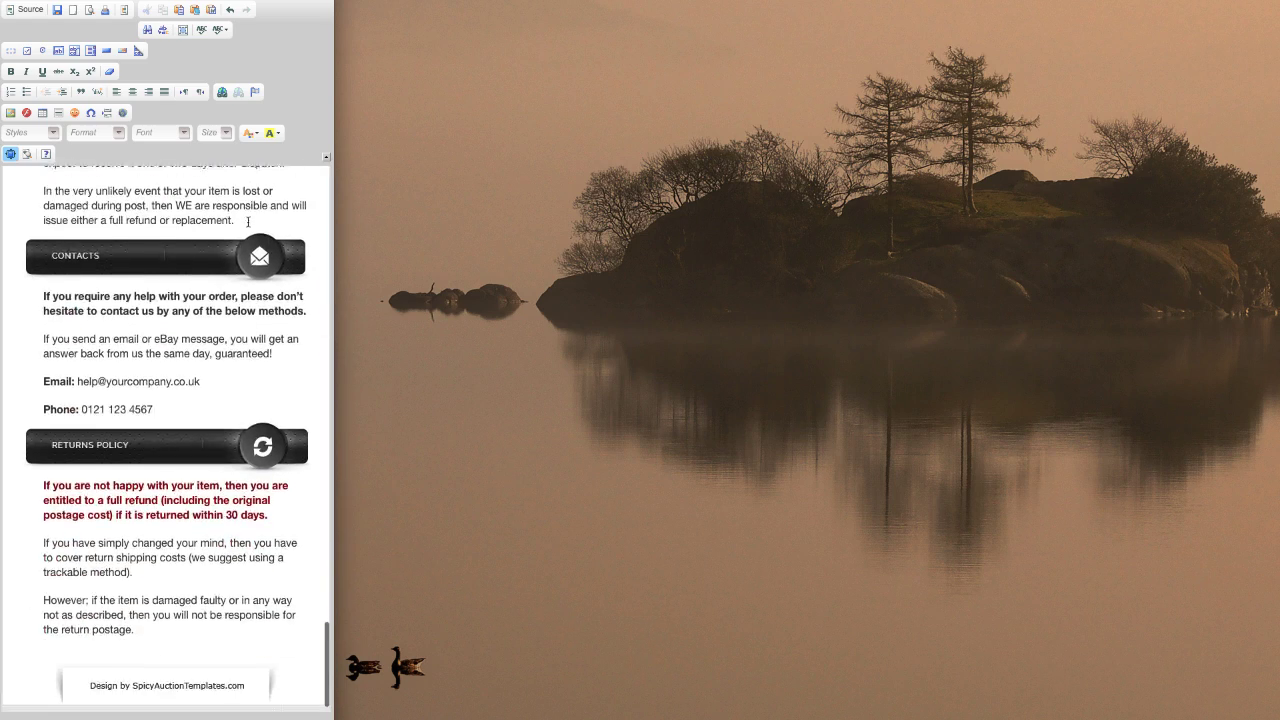
scroll(248, 222, "down", 1)
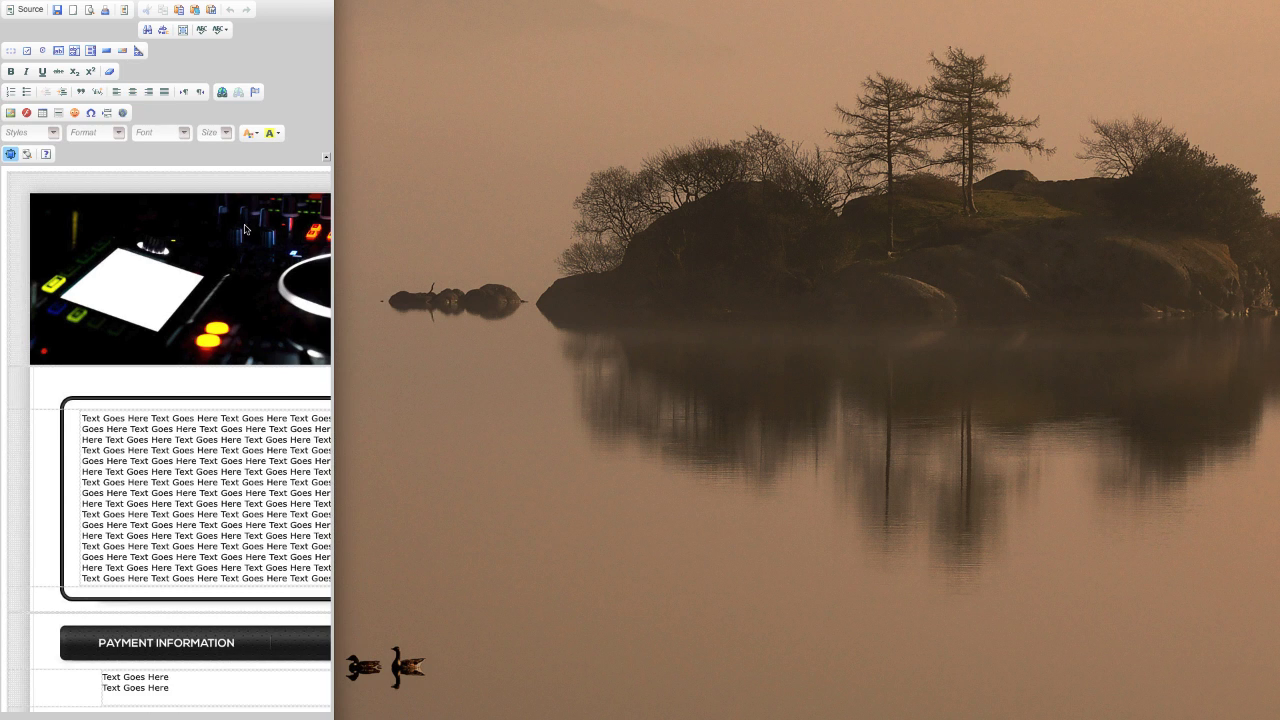
Step: Examine the template with "Text Goes Here" placeholders at the same narrow width and restore the full window width
scroll(245, 229, "down", 4)
scroll(246, 229, "up", 4)
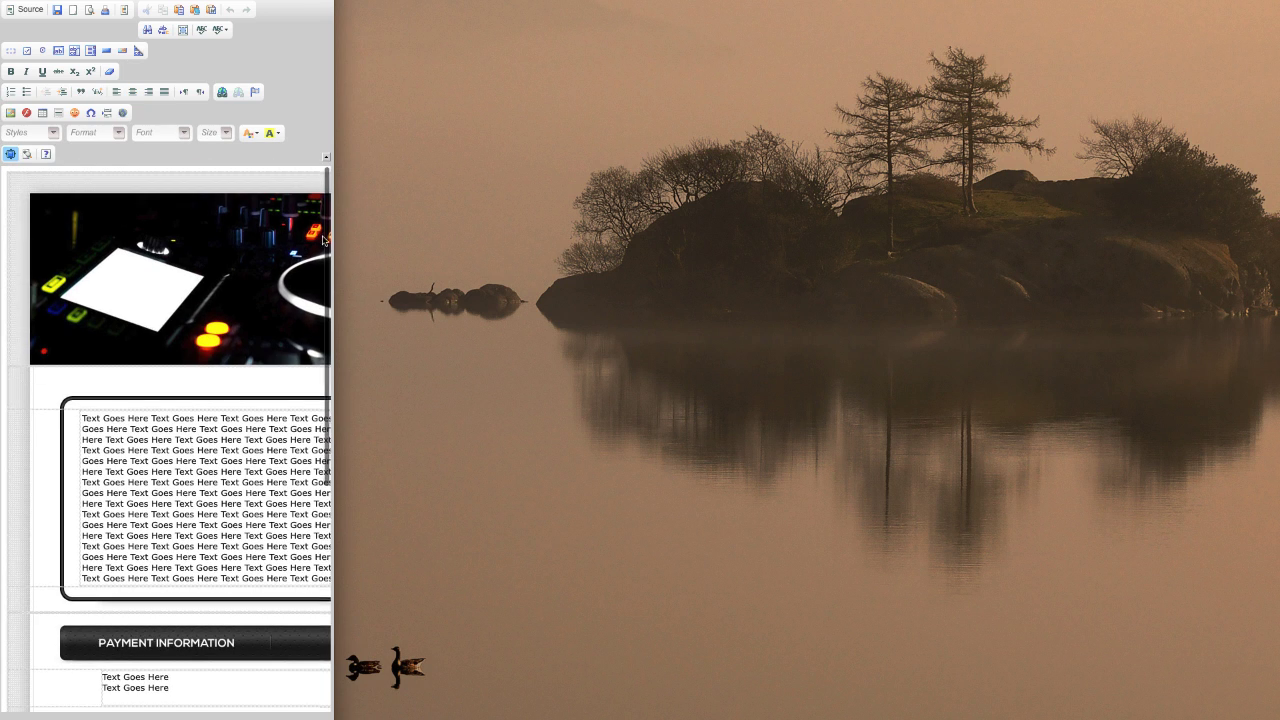
left_click_drag(334, 228, 1279, 250)
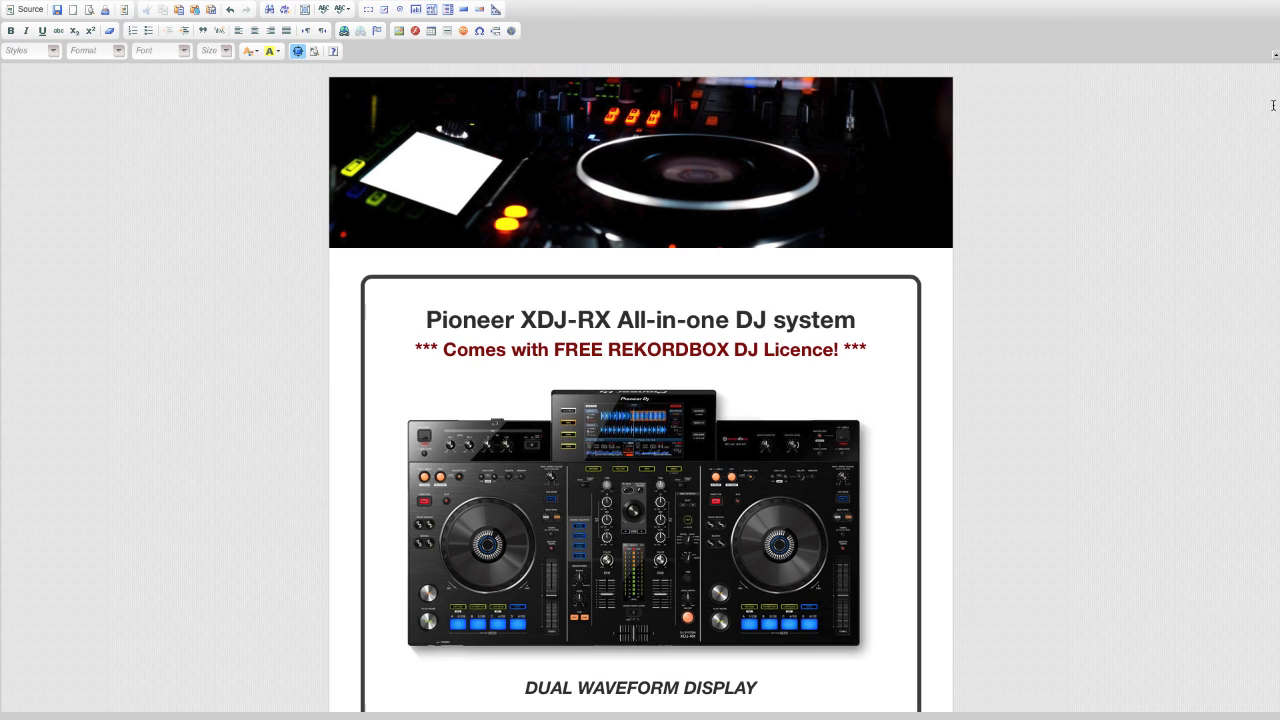
Step: Check how the product pictures fit the frame of the Pioneer description at phone width and restore the full window width
left_click_drag(1277, 140, 290, 159)
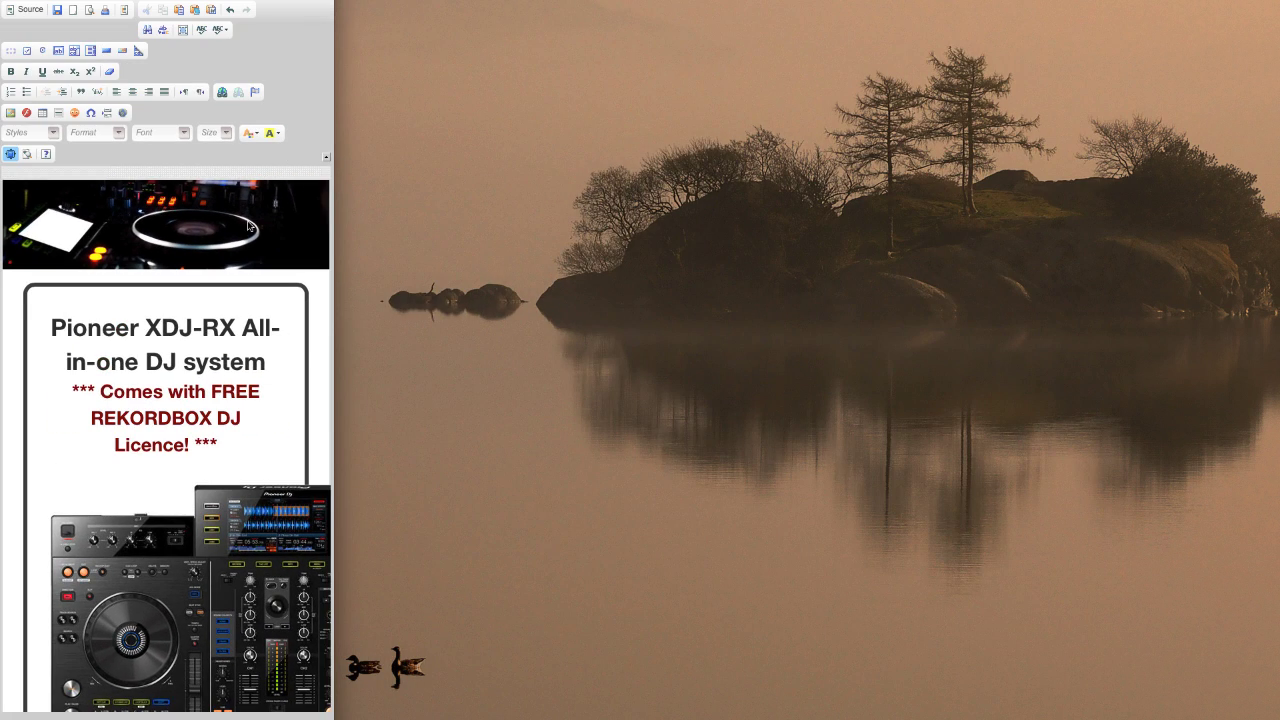
scroll(250, 223, "down", 10)
scroll(248, 225, "down", 20)
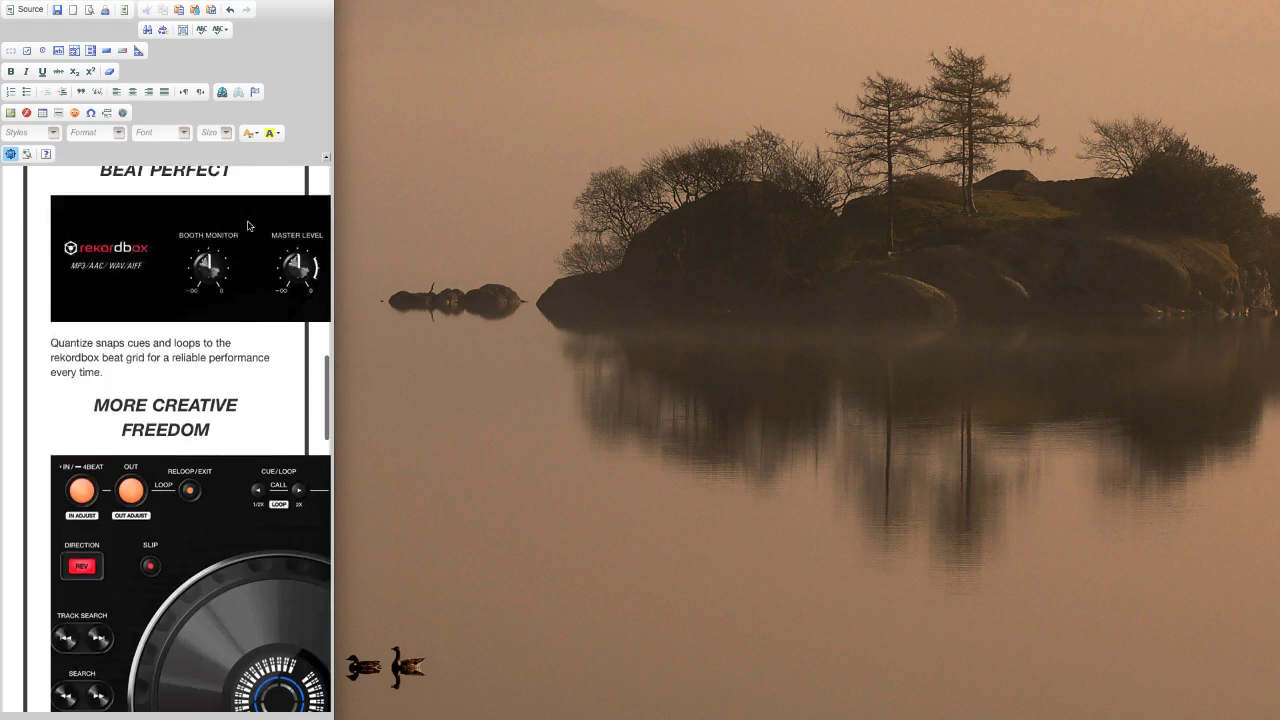
scroll(248, 225, "down", 2)
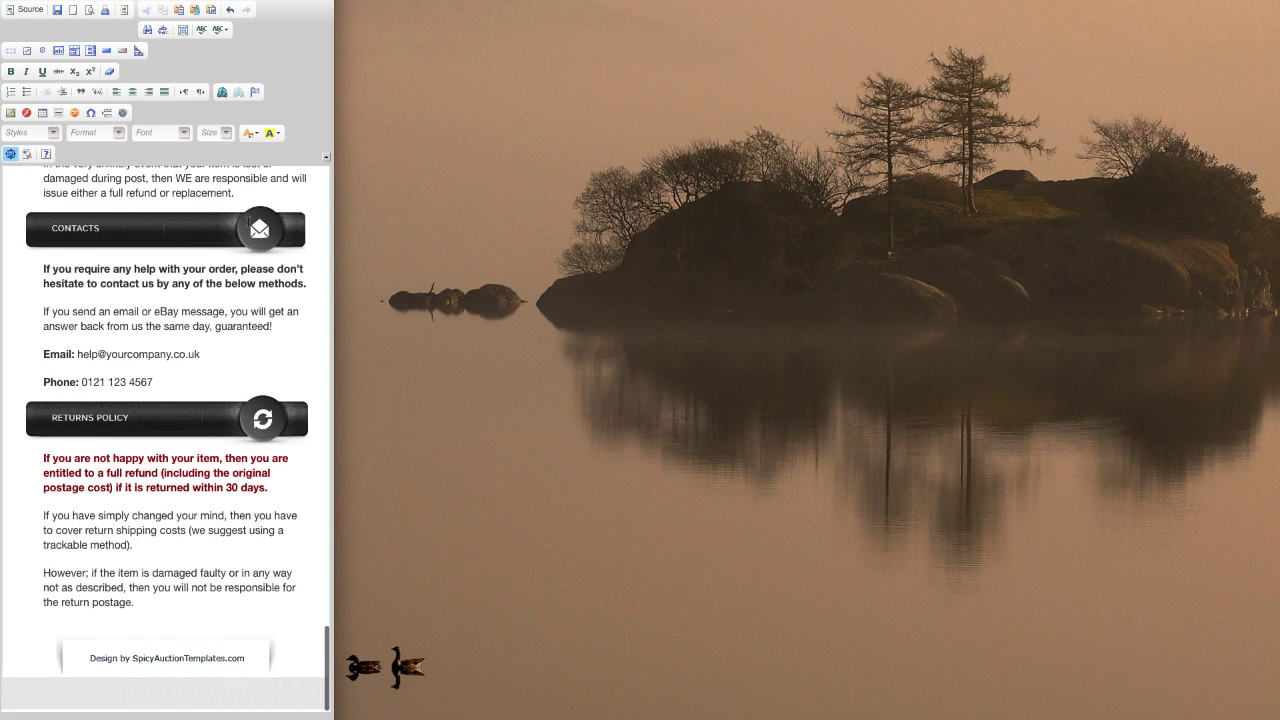
scroll(248, 225, "up", 10)
scroll(248, 223, "up", 20)
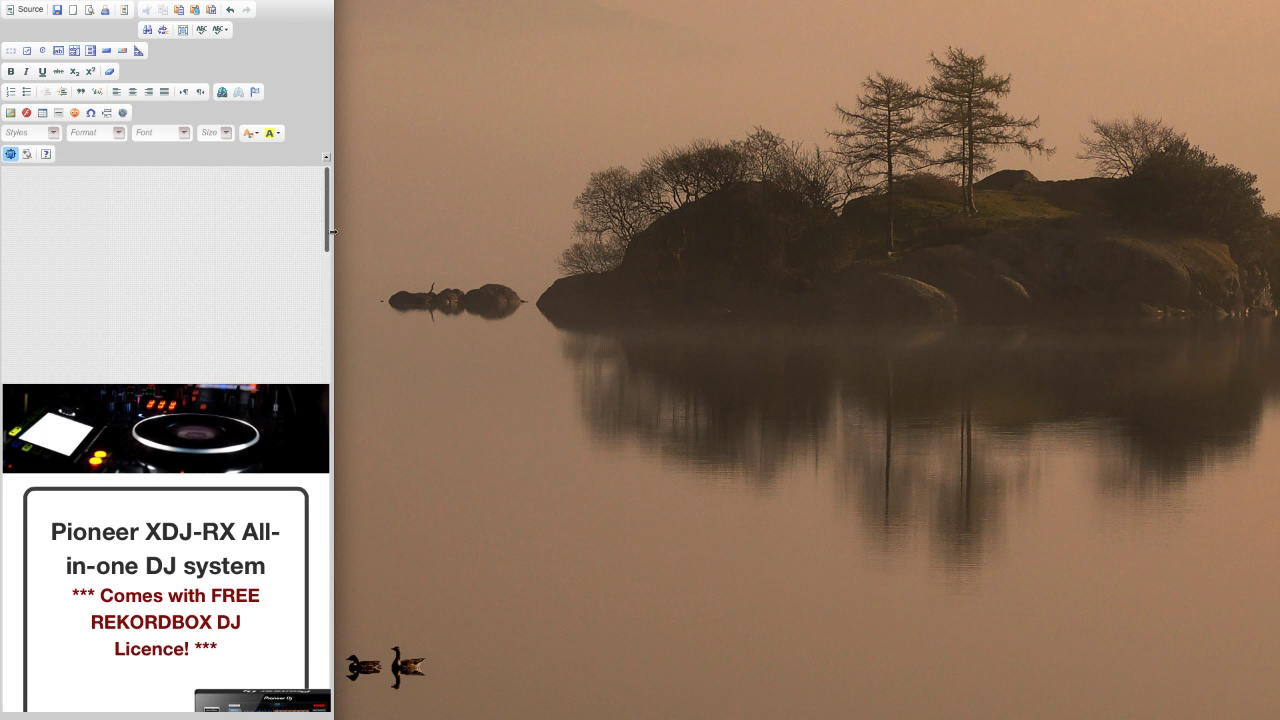
left_click_drag(335, 233, 1278, 55)
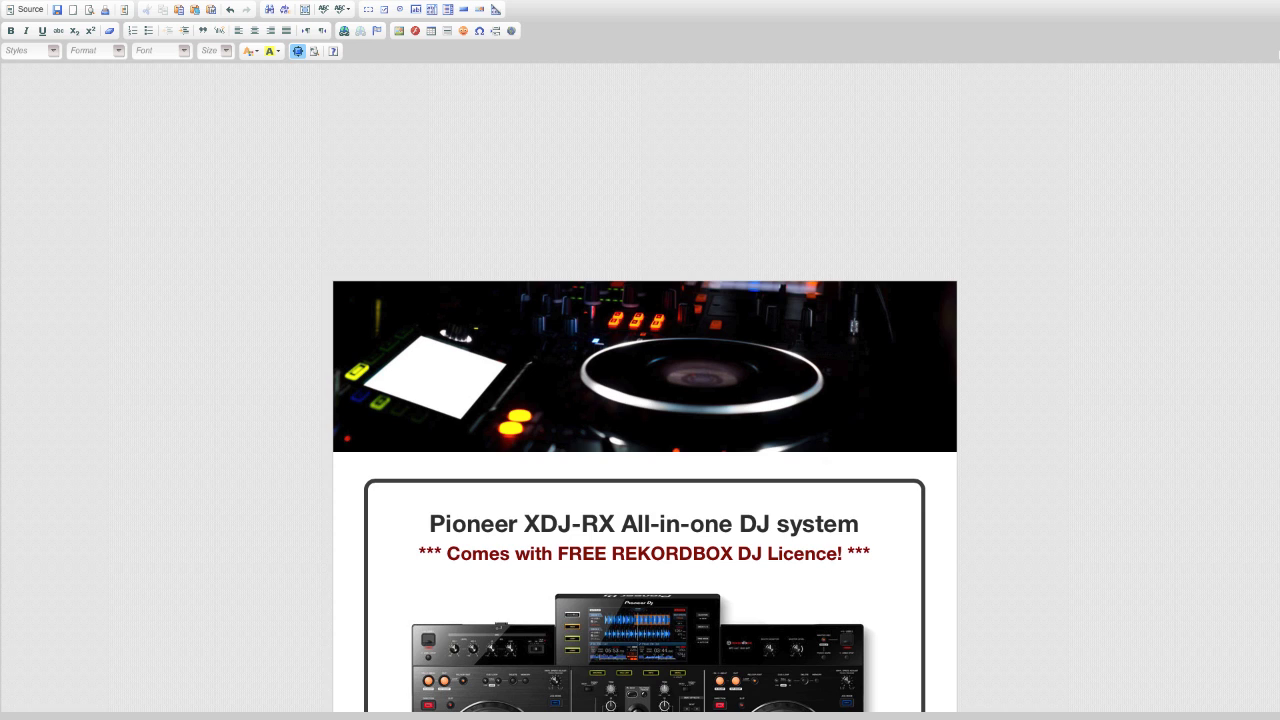
Step: Assign the stylesheet classes "img-responsive center-block" to the main product image below the red licence line
scroll(1180, 280, "down", 4)
left_click(615, 444)
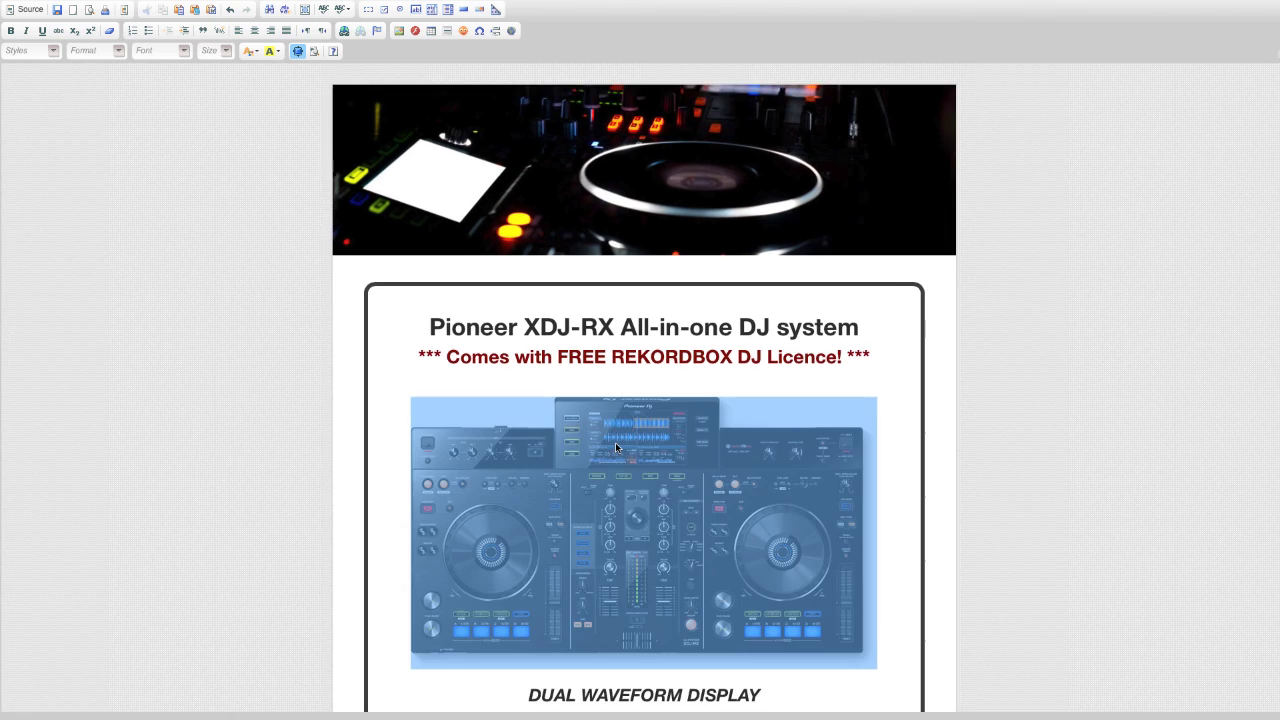
left_click(399, 31)
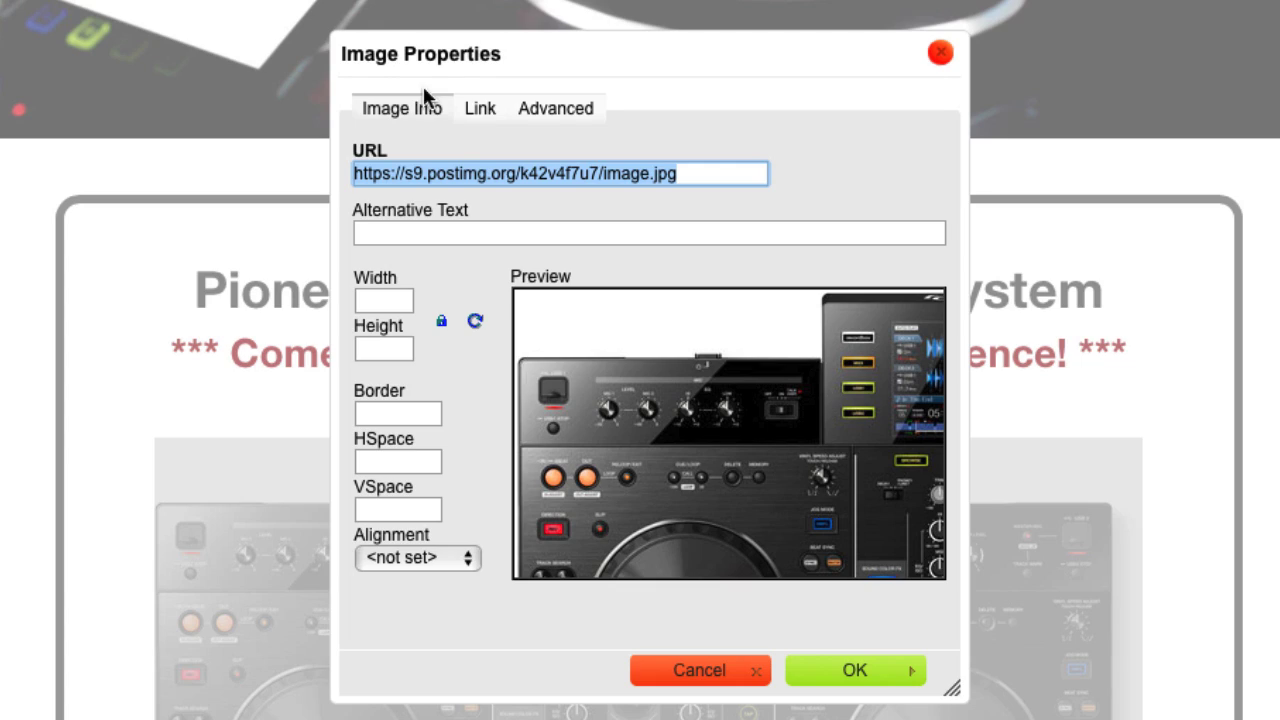
left_click(549, 112)
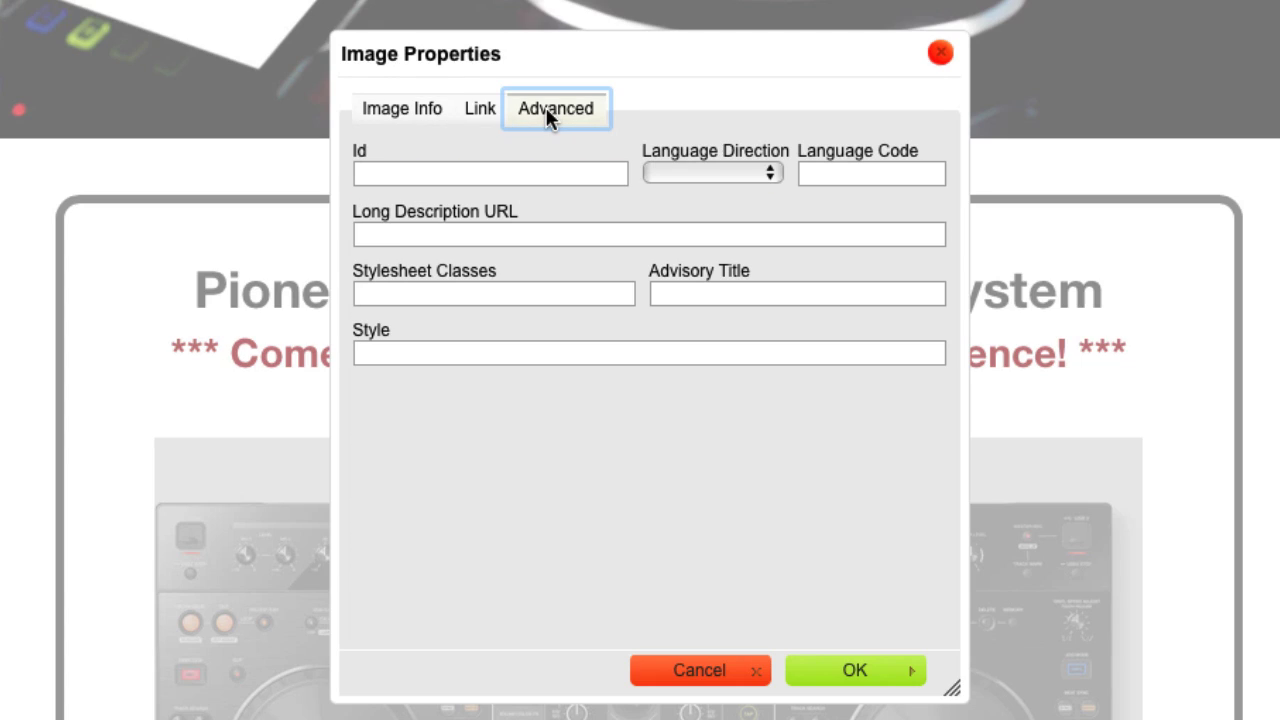
left_click(405, 295)
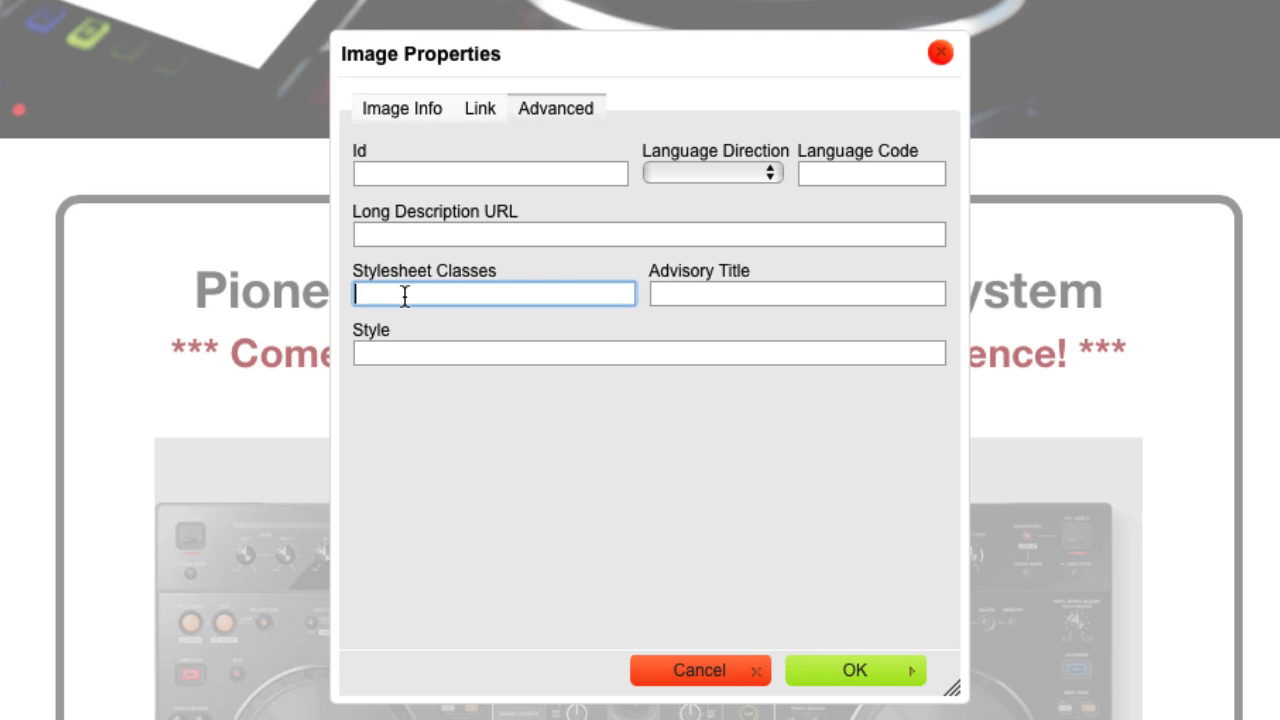
type("img-responsive center-block")
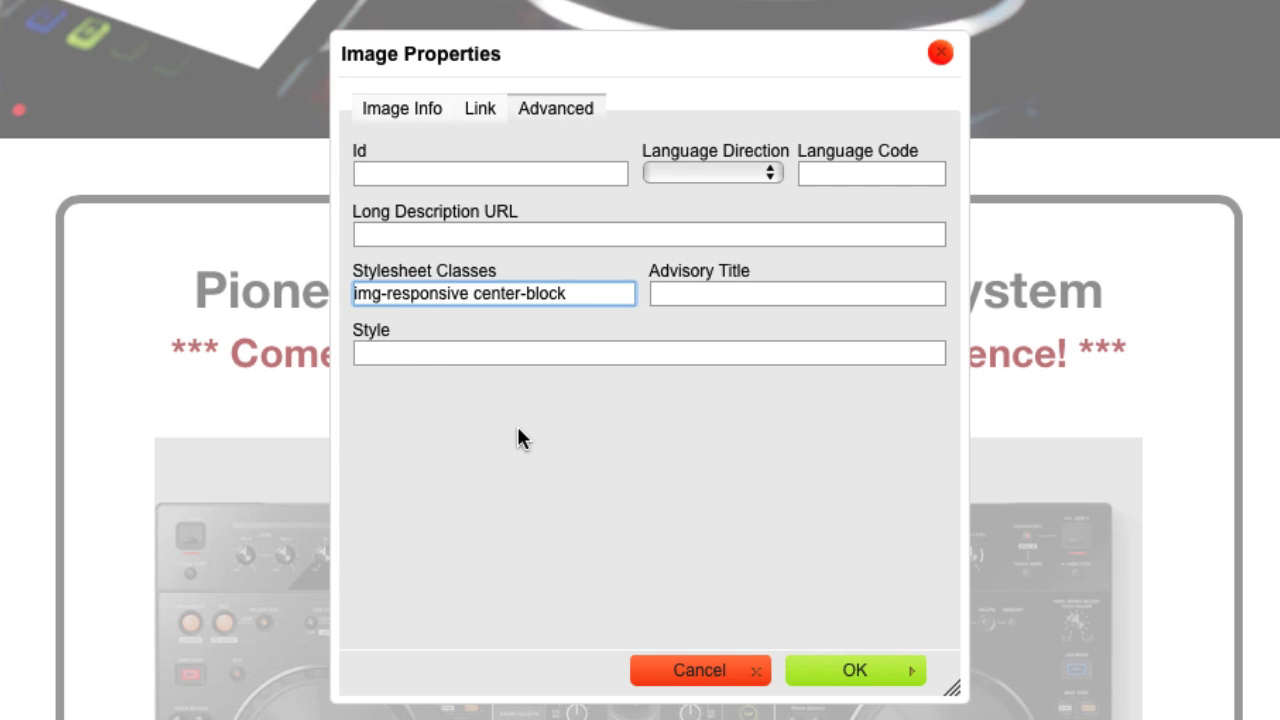
left_click(505, 348)
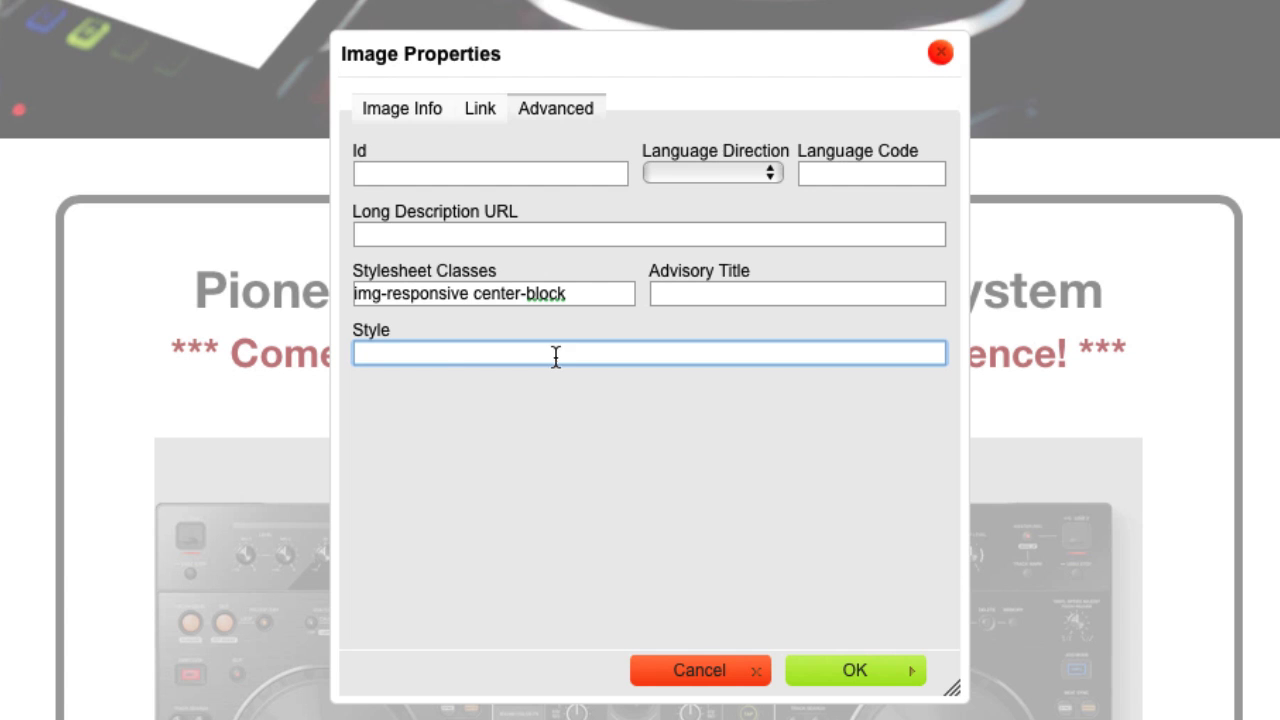
left_click(868, 676)
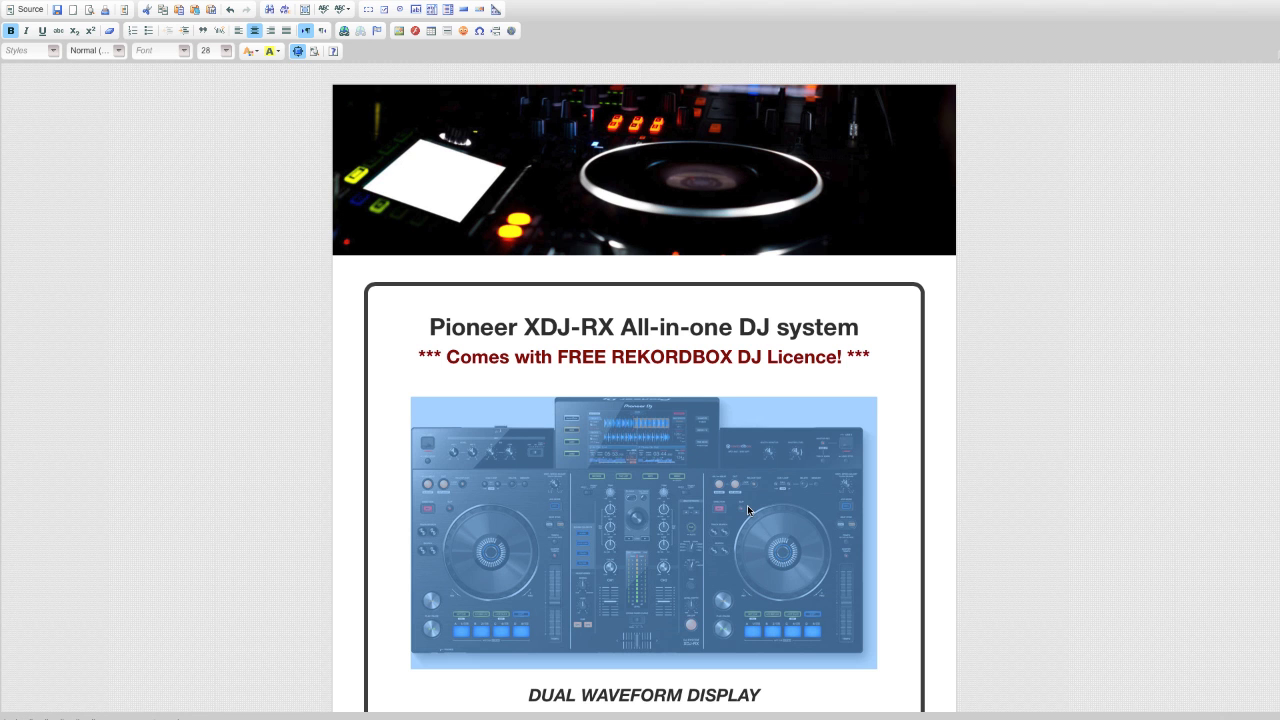
Step: Narrow the editor window to phone width and check how the main product image scales compared with the next picture
left_click(1015, 416)
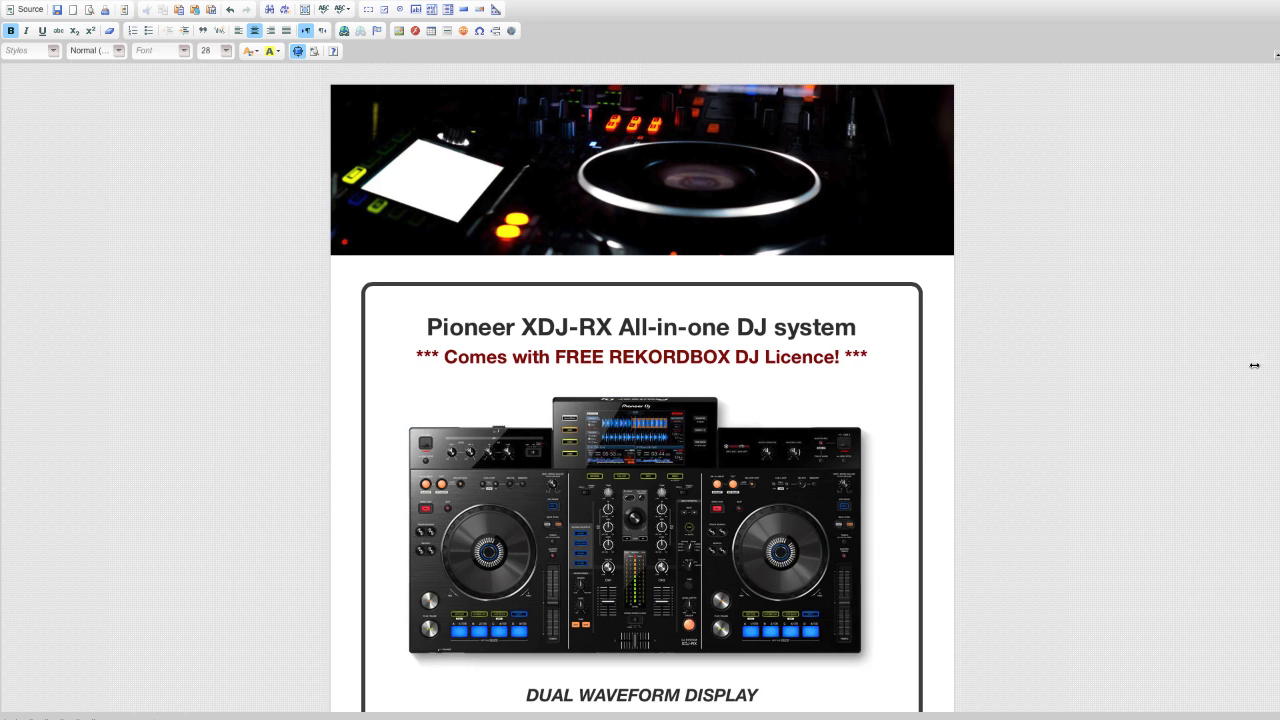
left_click_drag(1254, 366, 334, 381)
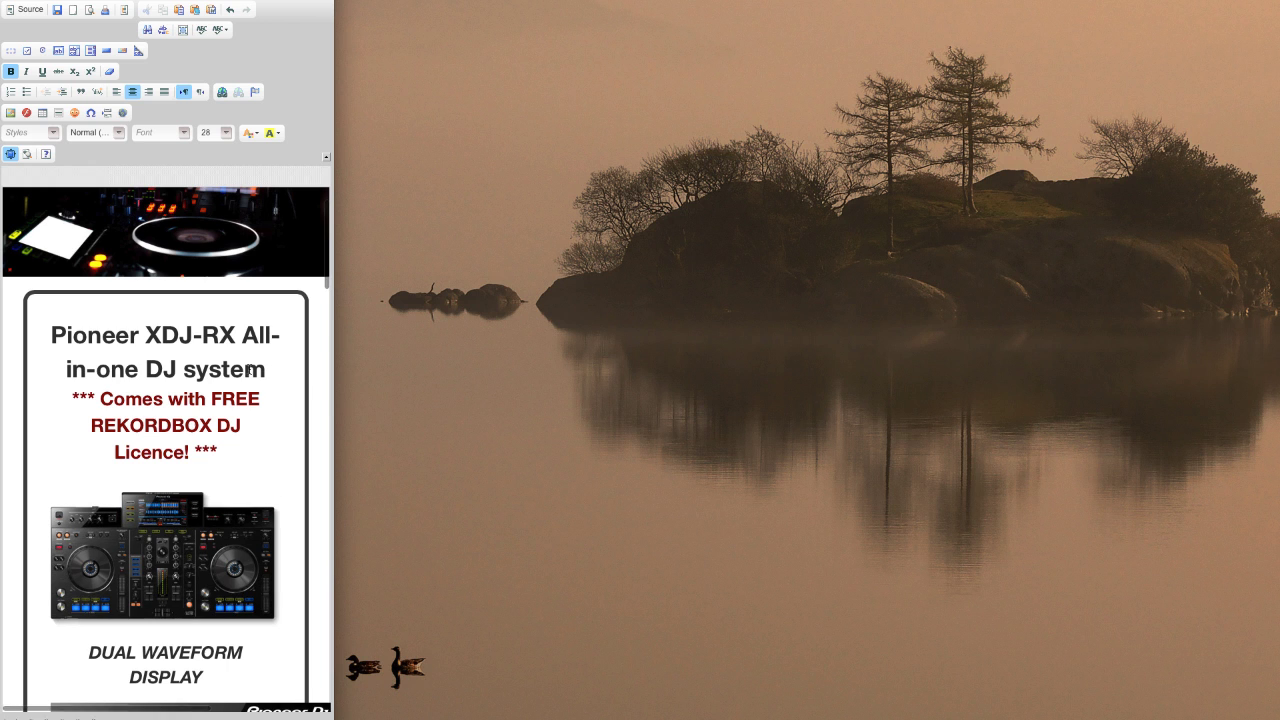
scroll(248, 370, "down", 3)
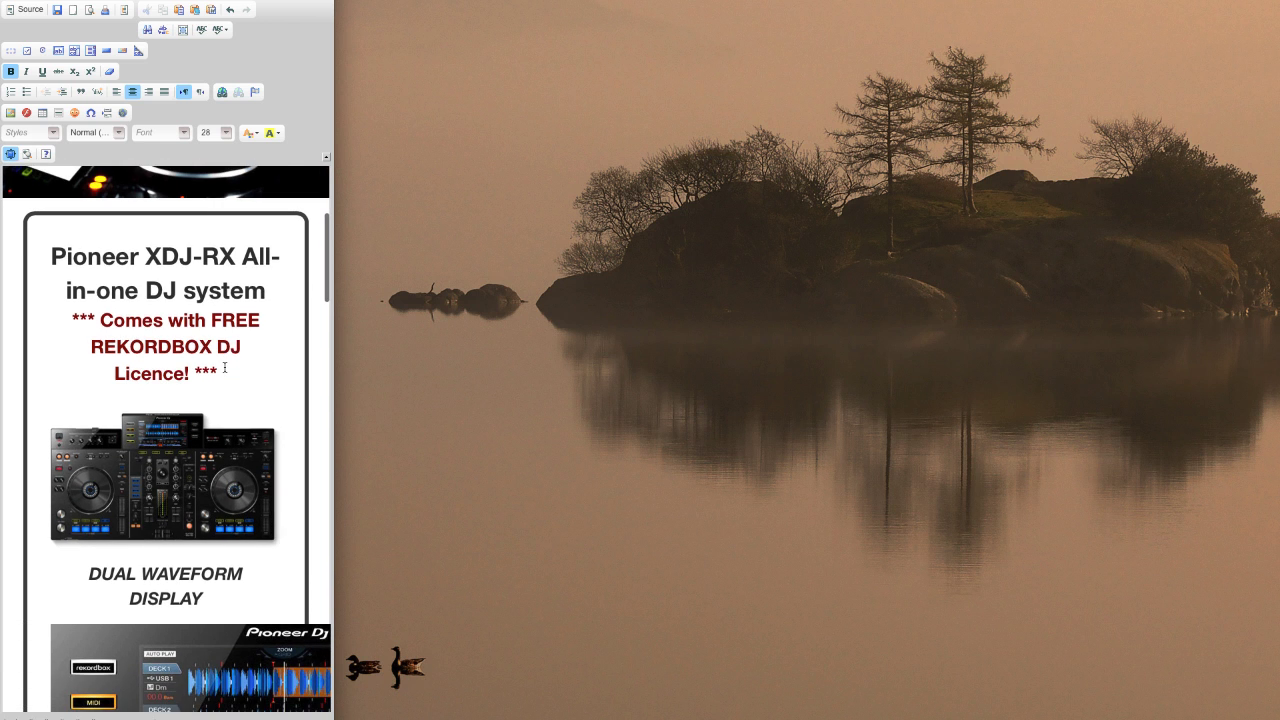
Step: Compare the main product image with the dual waveform picture at phone width and restore the full window width
scroll(225, 368, "down", 4)
scroll(225, 368, "up", 1)
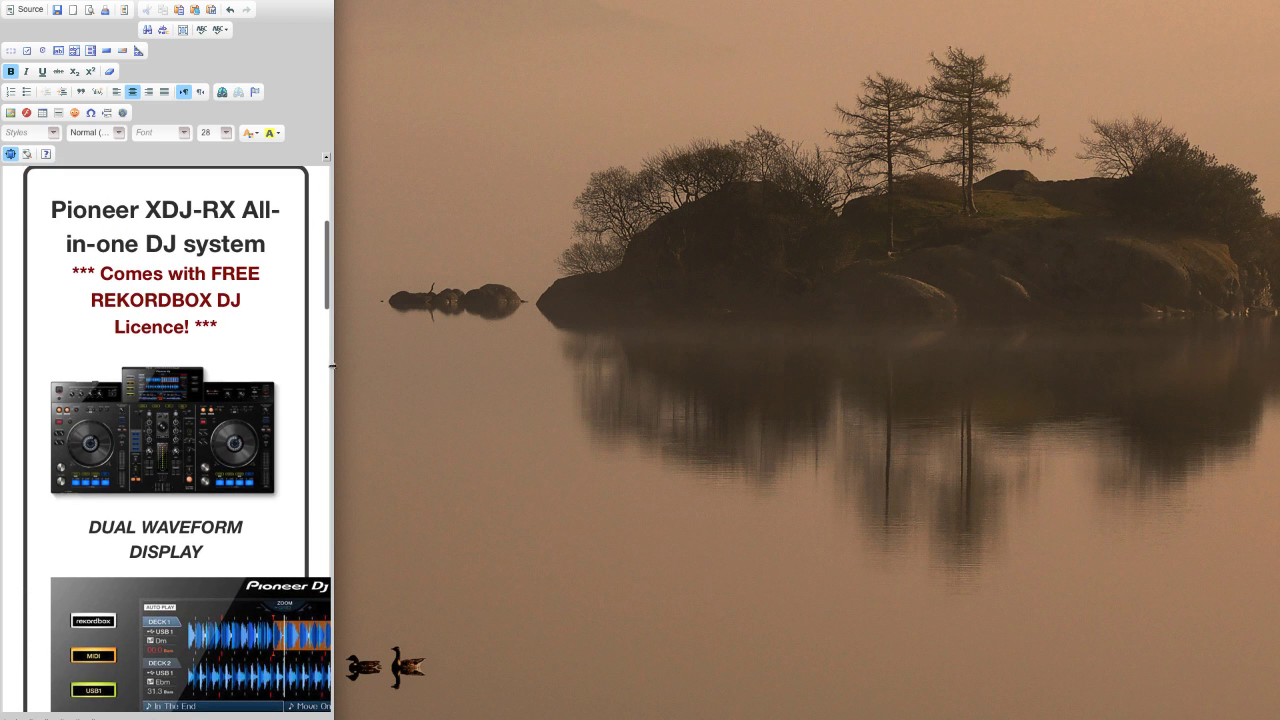
left_click_drag(333, 367, 1278, 390)
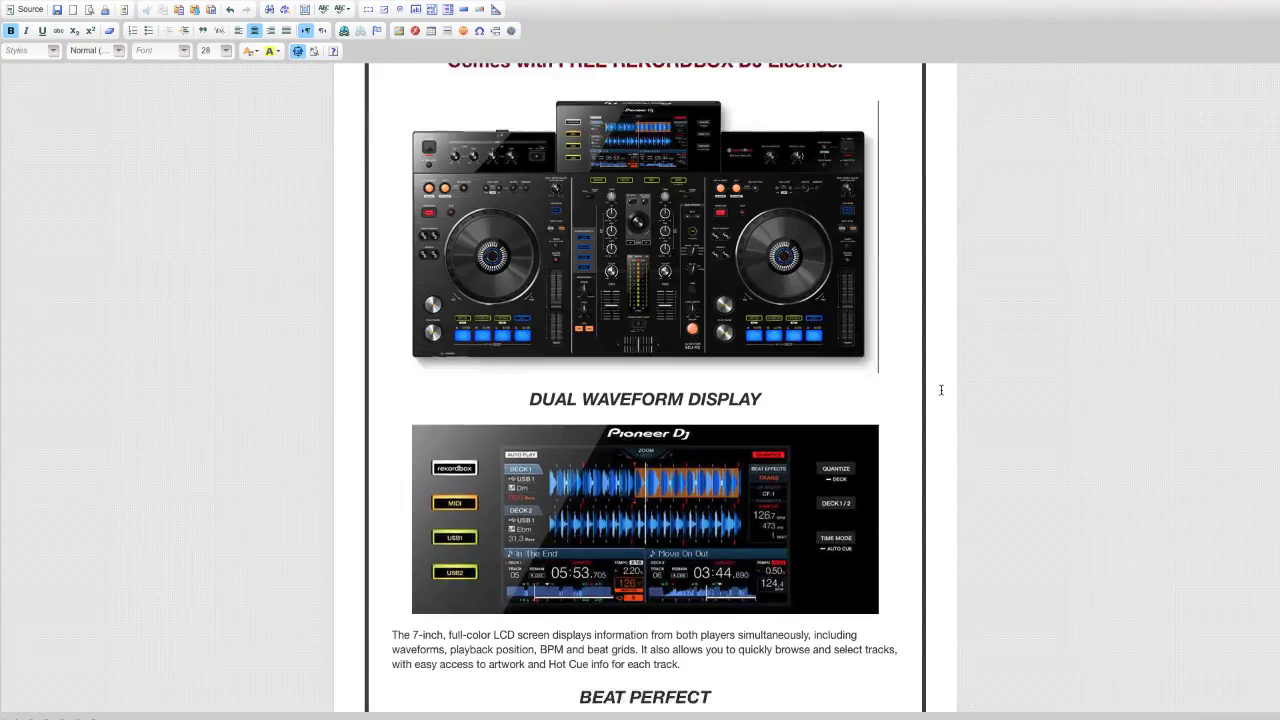
Step: Assign the stylesheet classes "img-responsive center-block" to the picture under the DUAL WAVEFORM DISPLAY heading
double_click(645, 440)
left_click(601, 241)
left_click(571, 329)
type("img-responsive center-block")
left_click(736, 505)
Step: Give the picture under the BEAT PERFECT heading the stylesheet classes "img-responsive center-block"
scroll(736, 500, "down", 5)
double_click(680, 440)
left_click(601, 241)
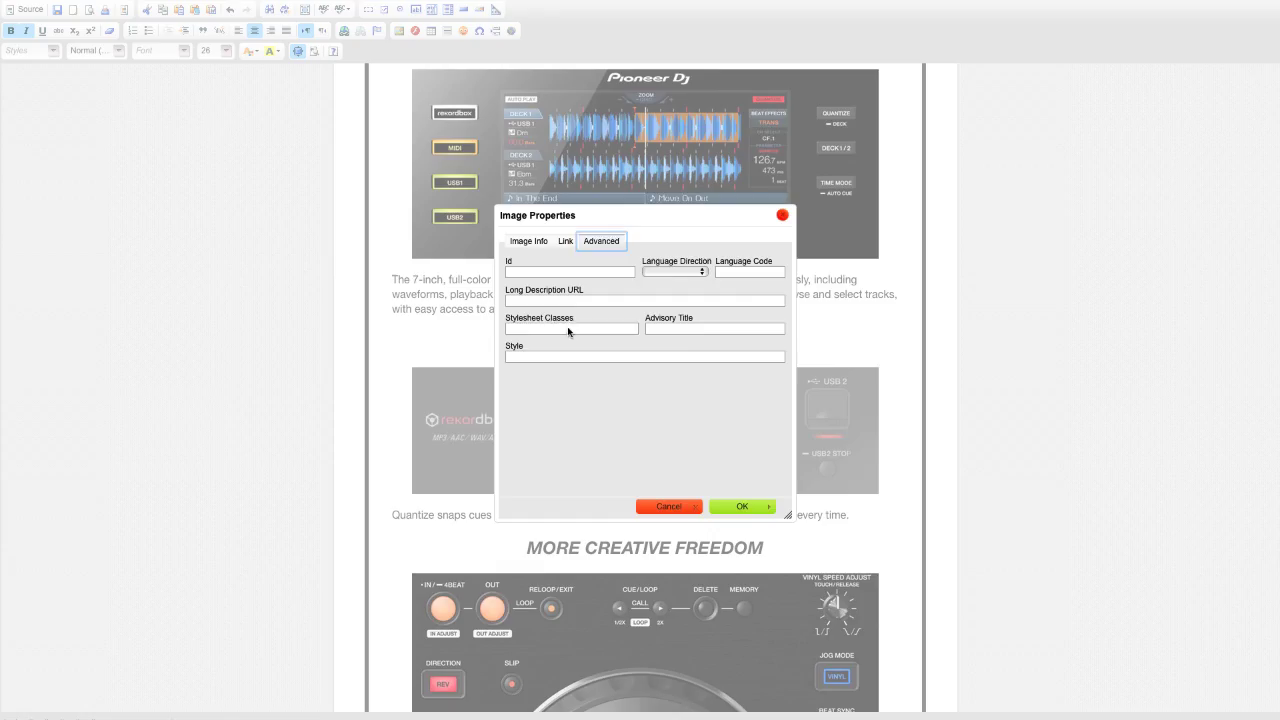
left_click(568, 329)
type("img-responsive center-block")
left_click(740, 506)
Step: Set the stylesheet classes of the picture under MORE CREATIVE FREEDOM to "img-responsive center-block"
scroll(566, 349, "down", 5)
double_click(566, 349)
left_click(601, 241)
left_click(571, 329)
type("img-responsive center-block")
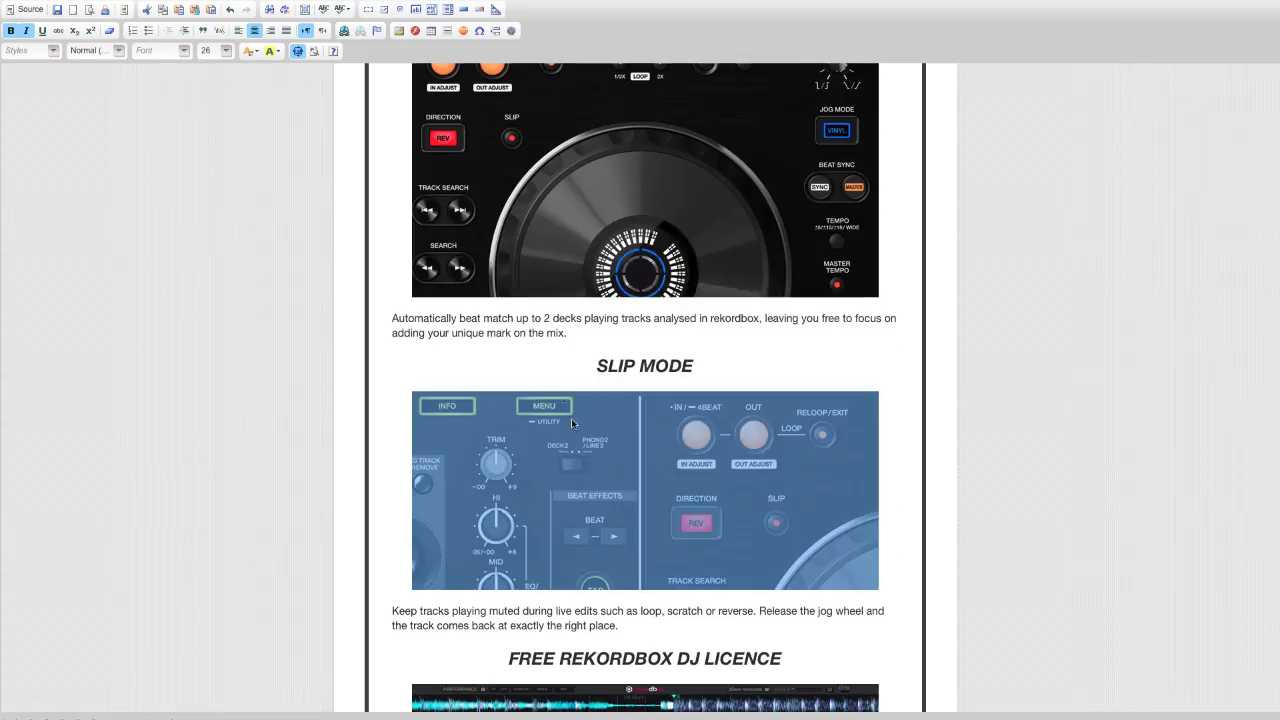
Step: Apply the stylesheet classes "img-responsive center-block" to the picture under the SLIP MODE heading
double_click(571, 423)
left_click(600, 241)
left_click(564, 329)
key("super+v")
left_click(746, 506)
Step: Assign the same responsive, centred stylesheet classes to the picture under the FREE REKORDBOX DJ LICENCE heading
scroll(738, 480, "down", 5)
double_click(715, 460)
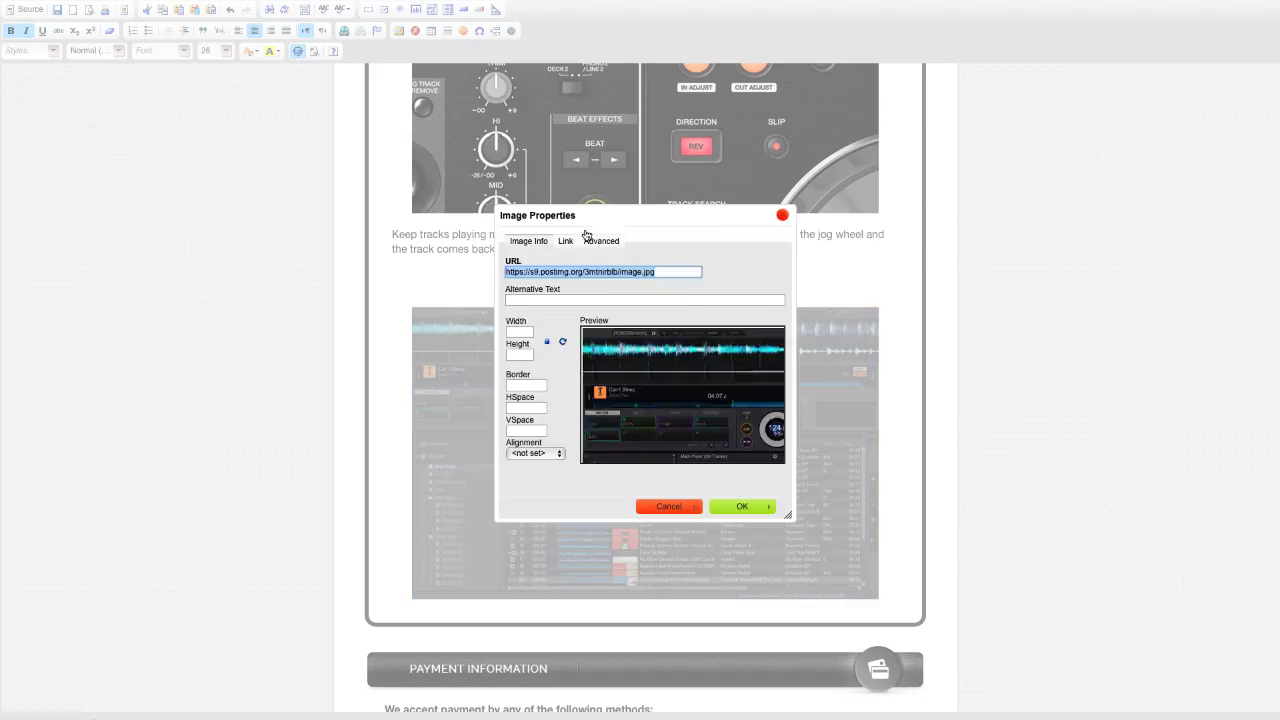
left_click(600, 241)
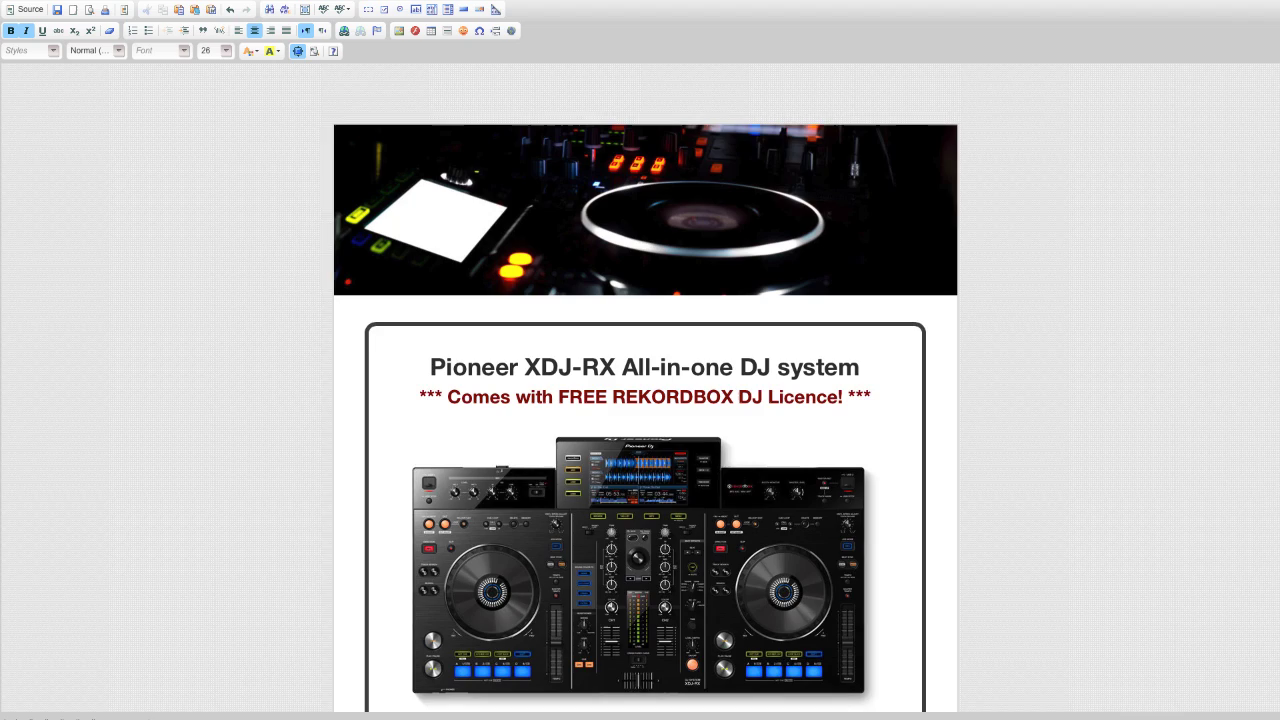
Step: Check how all the product pictures scale at phone width down to the payment section and restore the full window width
left_click_drag(1278, 349, 334, 367)
scroll(228, 350, "down", 5)
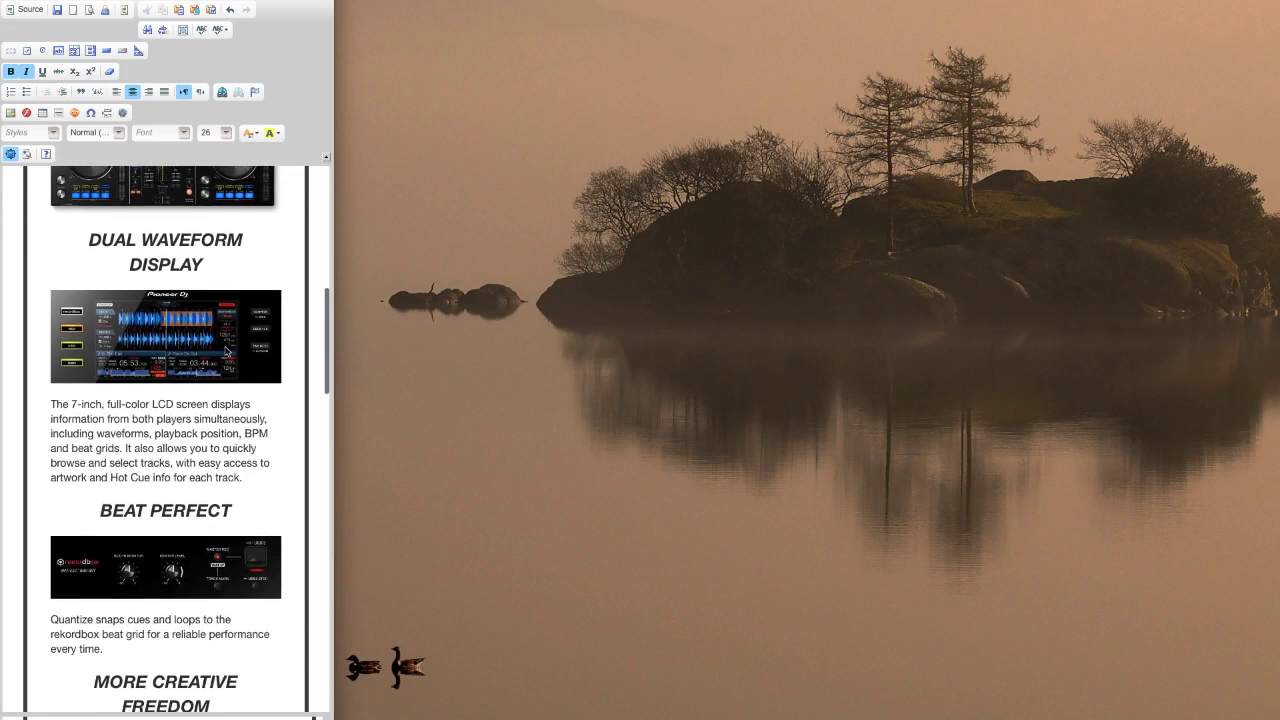
scroll(226, 353, "down", 15)
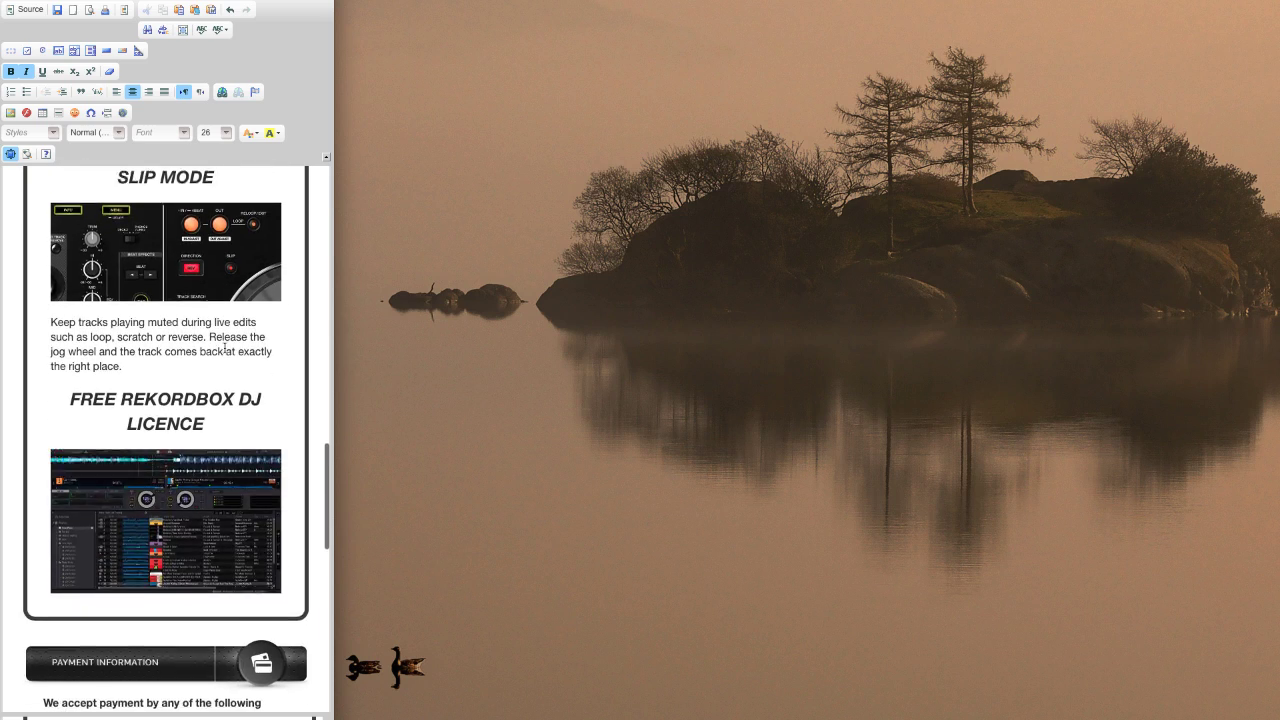
scroll(225, 348, "down", 1)
left_click_drag(334, 310, 1279, 320)
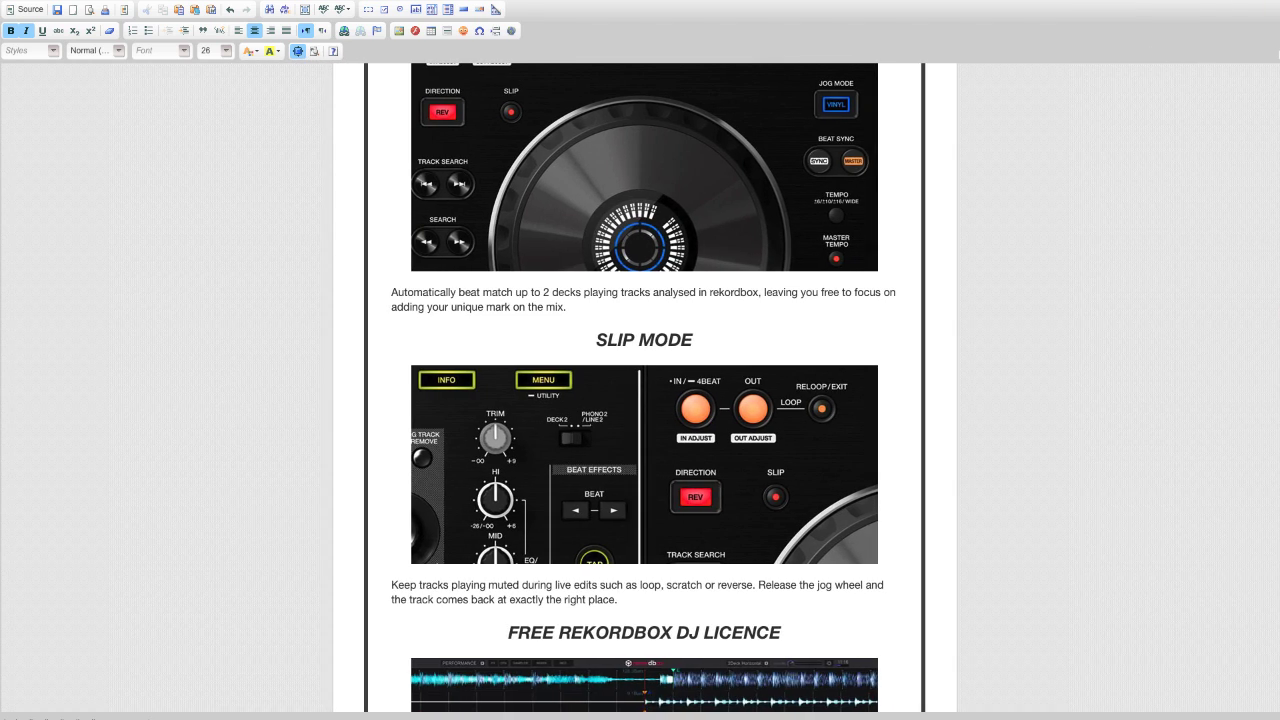
scroll(1140, 391, "up", 15)
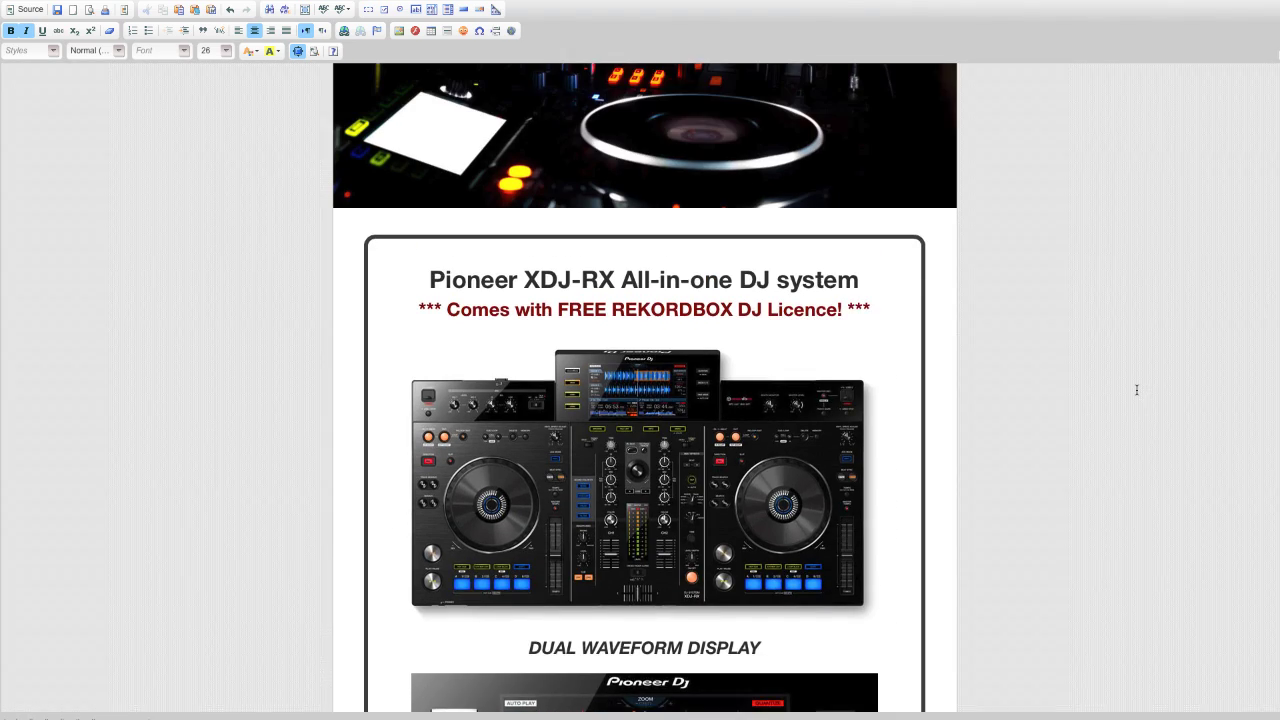
scroll(1136, 390, "up", 2)
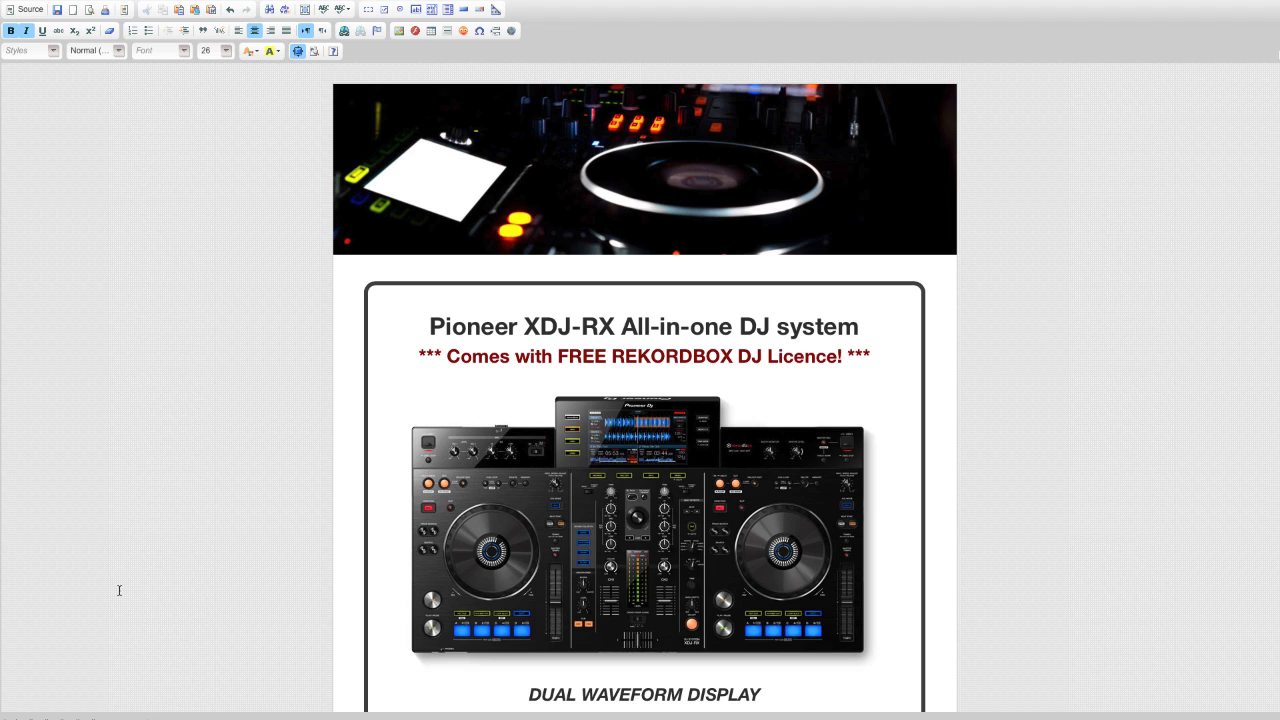
Step: Copy the description's entire HTML source into a blank text document and move that document's window out of view
left_click(25, 10)
left_click(89, 206)
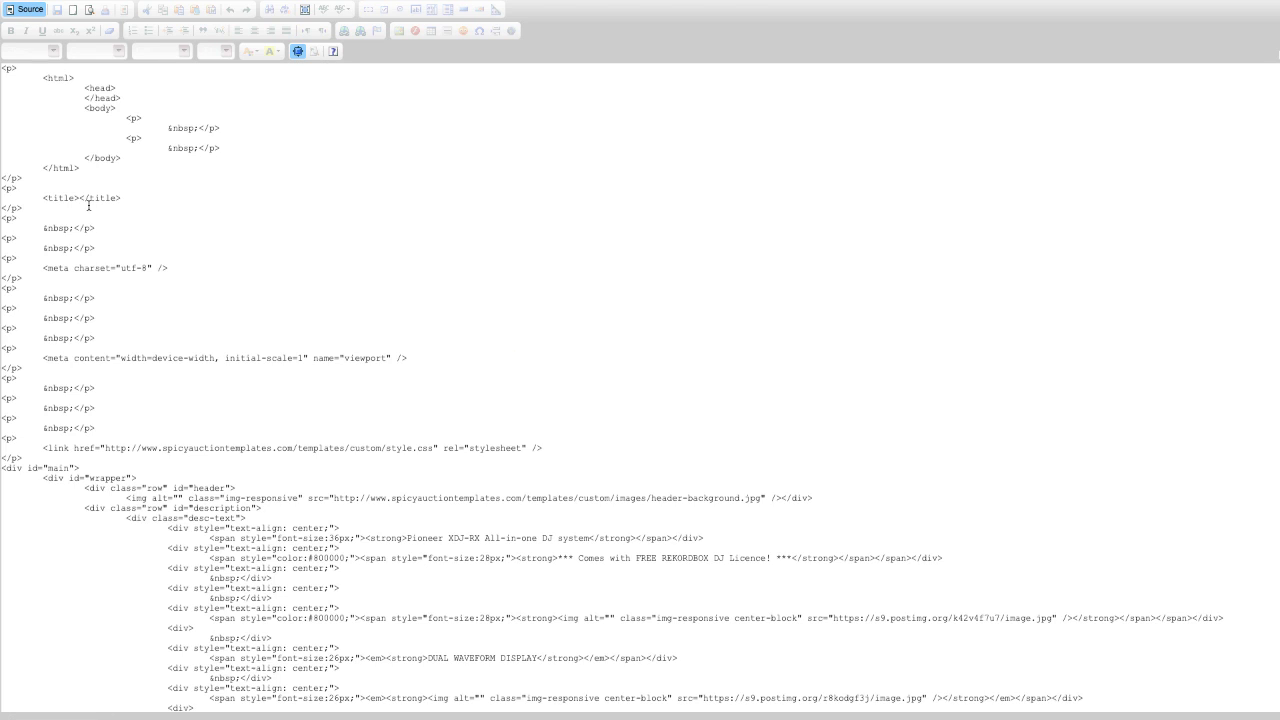
key("ctrl+a")
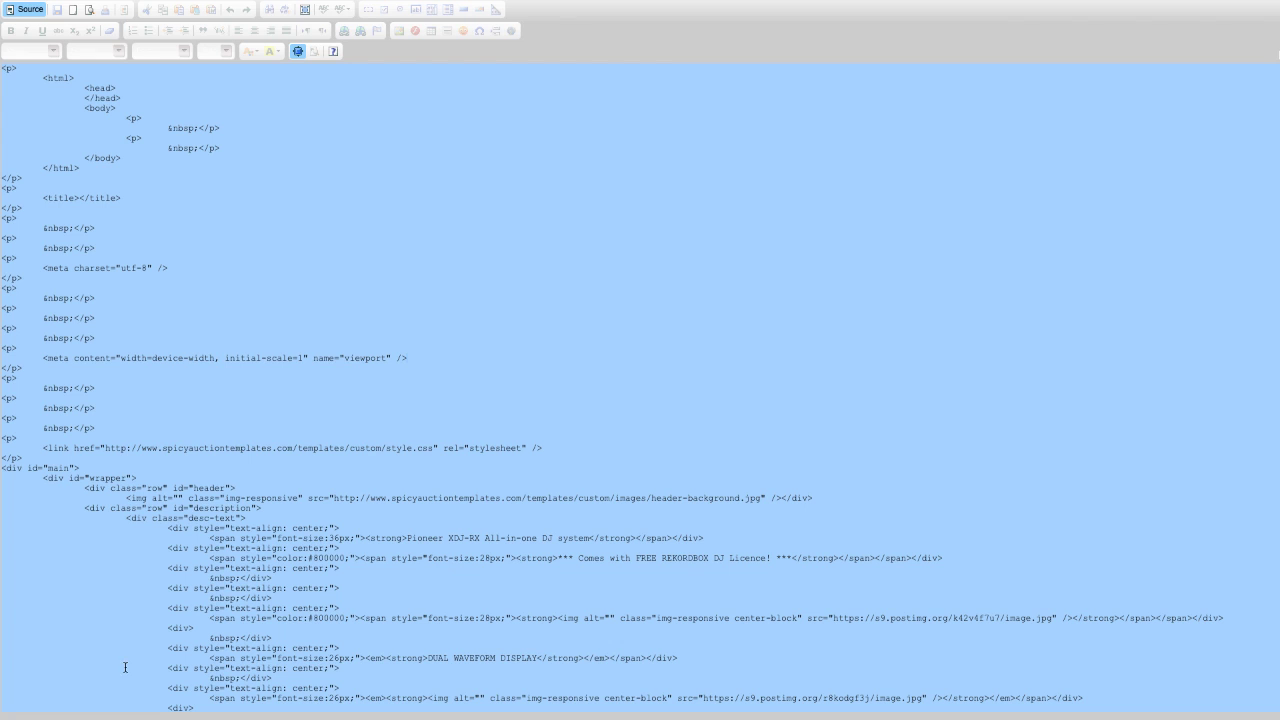
key("super+Tab")
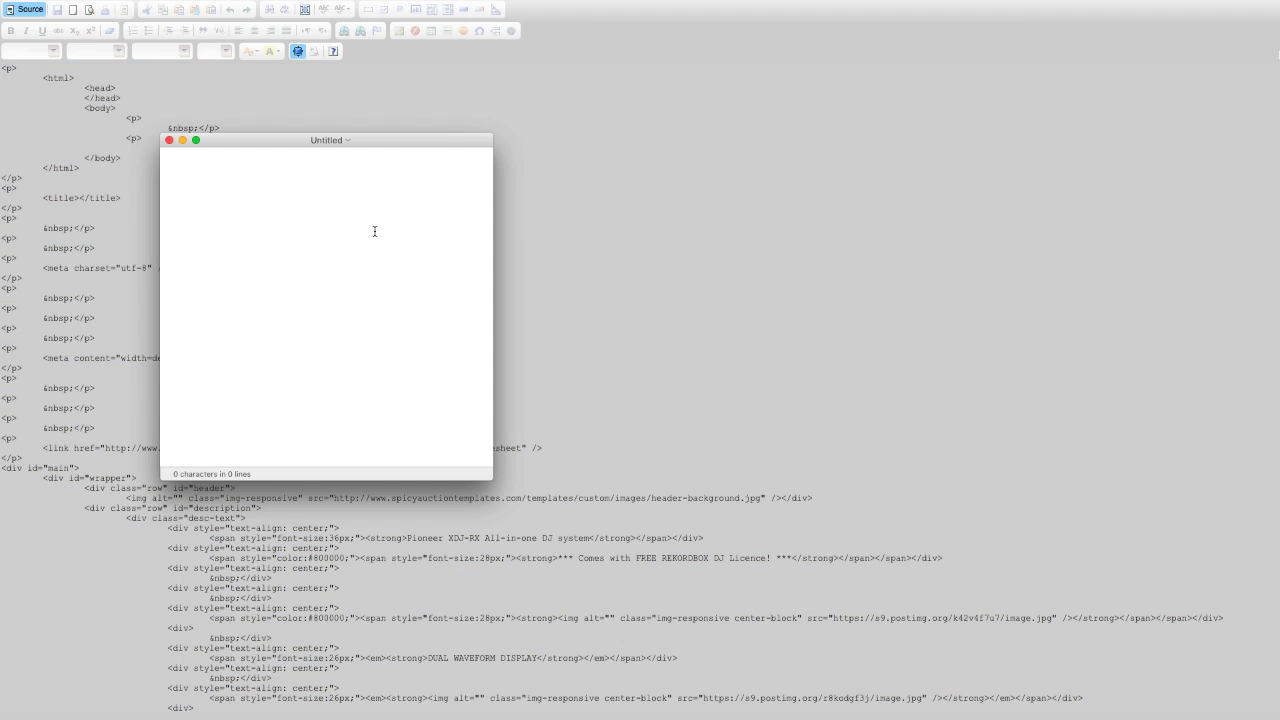
key("super+v")
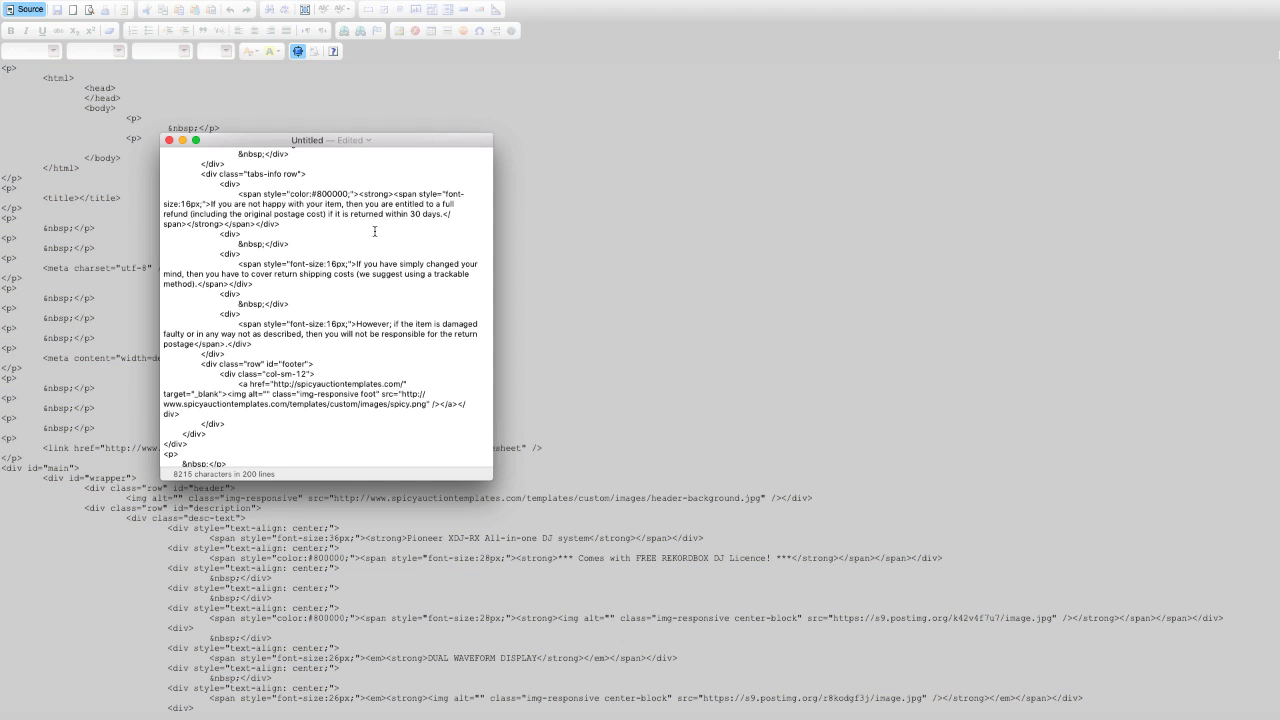
left_click_drag(347, 141, 1279, 165)
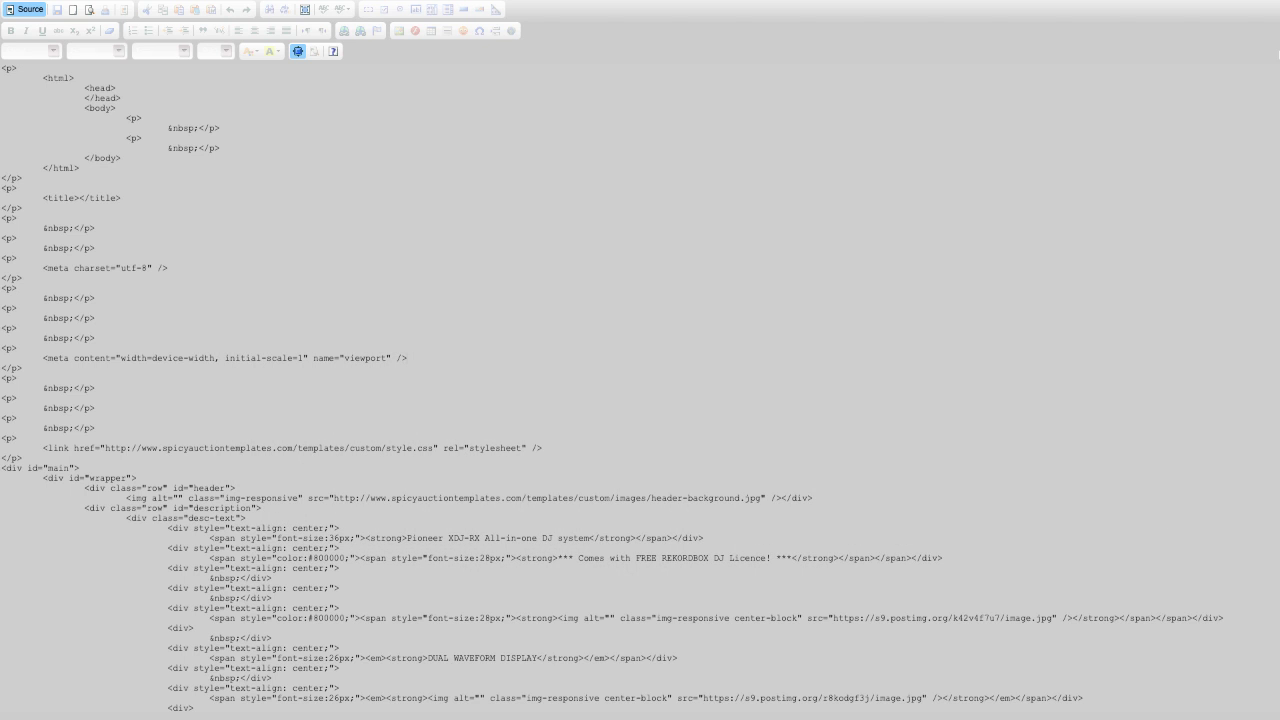
Step: Return the description from HTML source to the visual view and look over its header and main product image
left_click(27, 12)
left_click(27, 12)
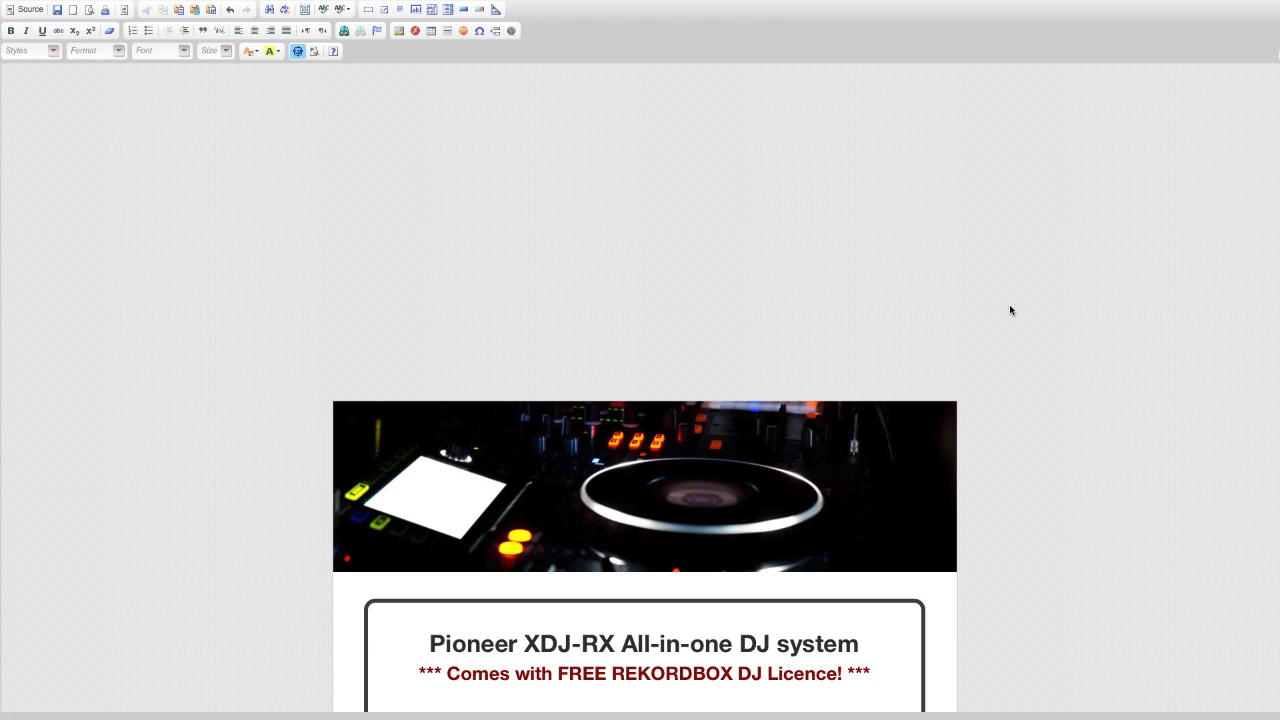
scroll(1009, 304, "down", 3)
scroll(1009, 306, "down", 1)
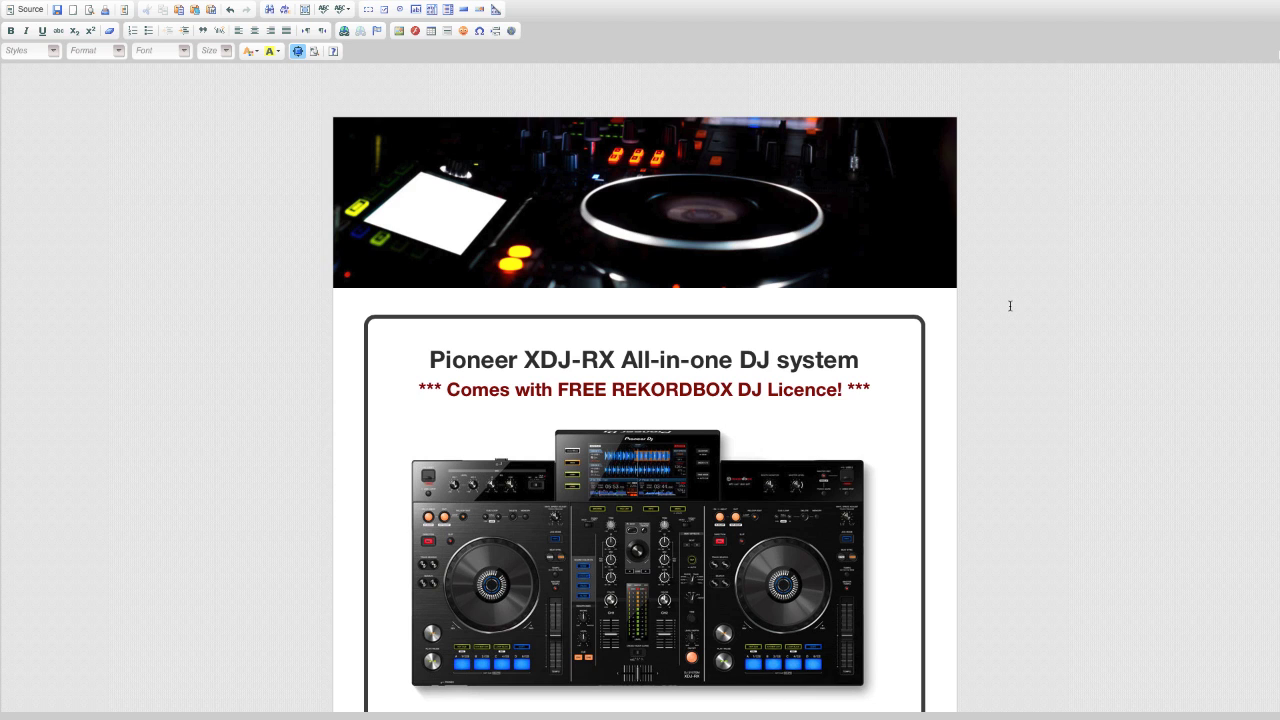
scroll(1009, 306, "down", 2)
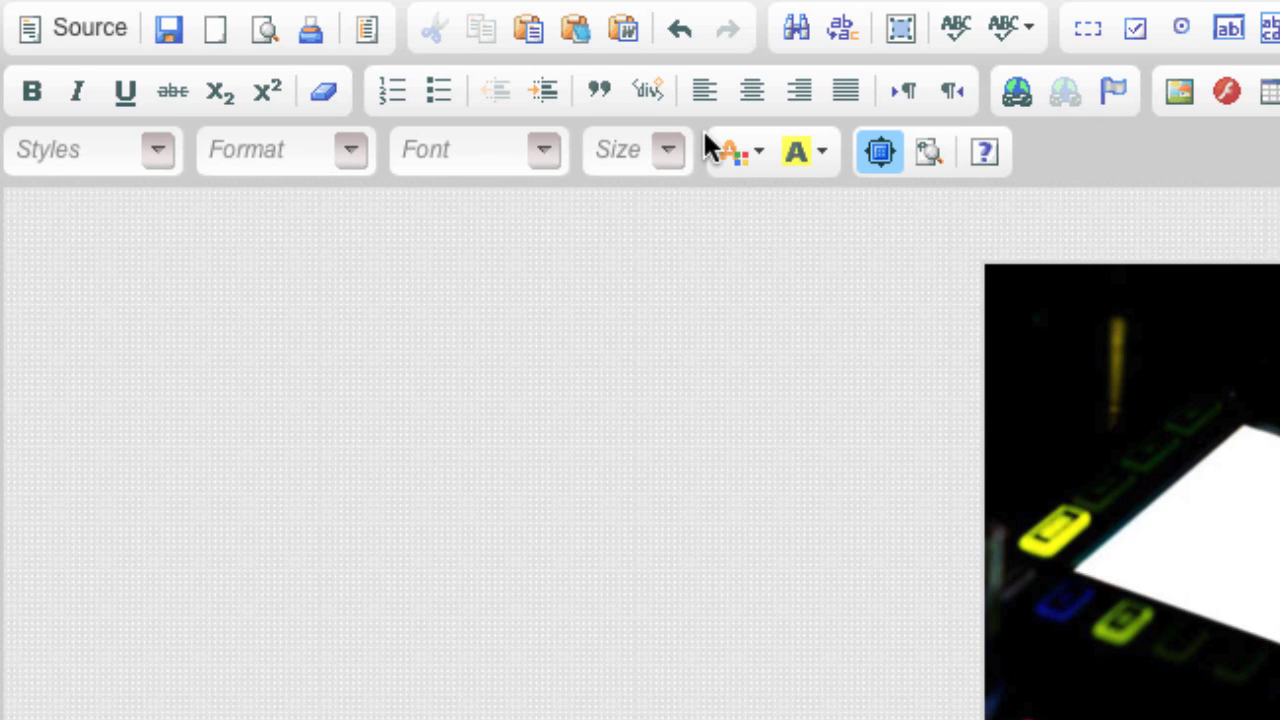
Step: Undo the last change in the description and redo it
left_click(679, 31)
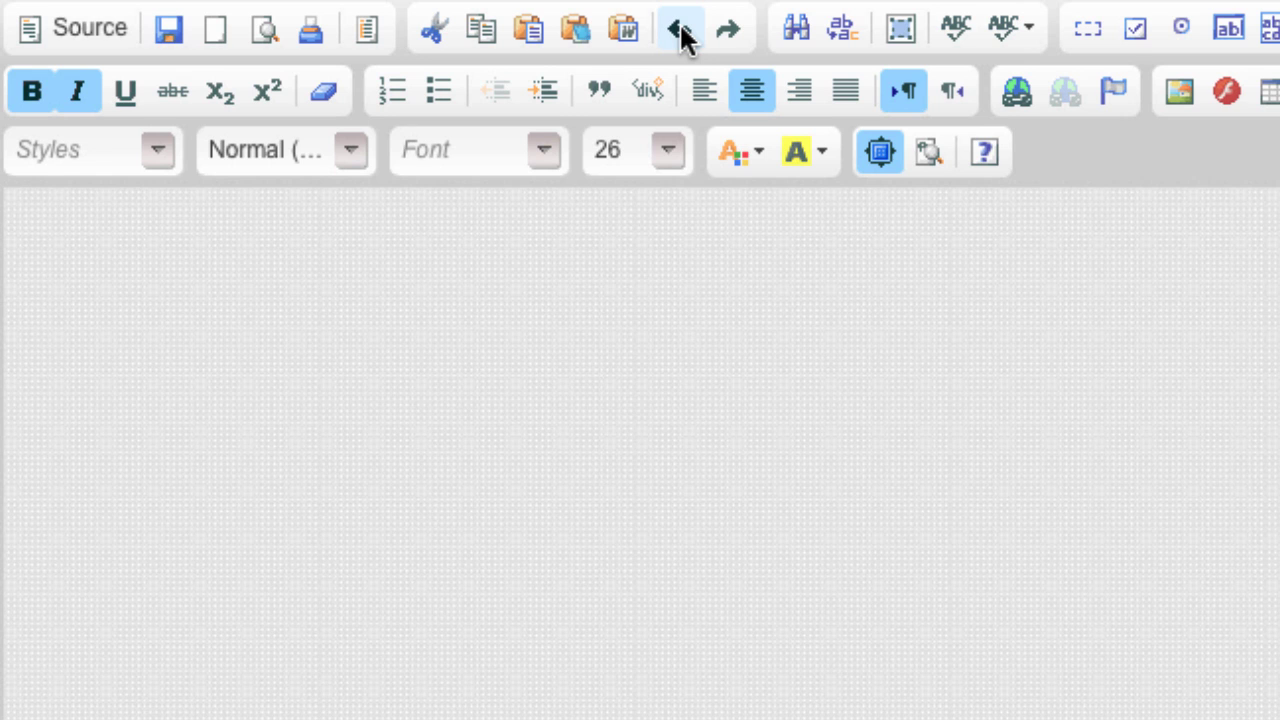
scroll(1147, 475, "down", 3)
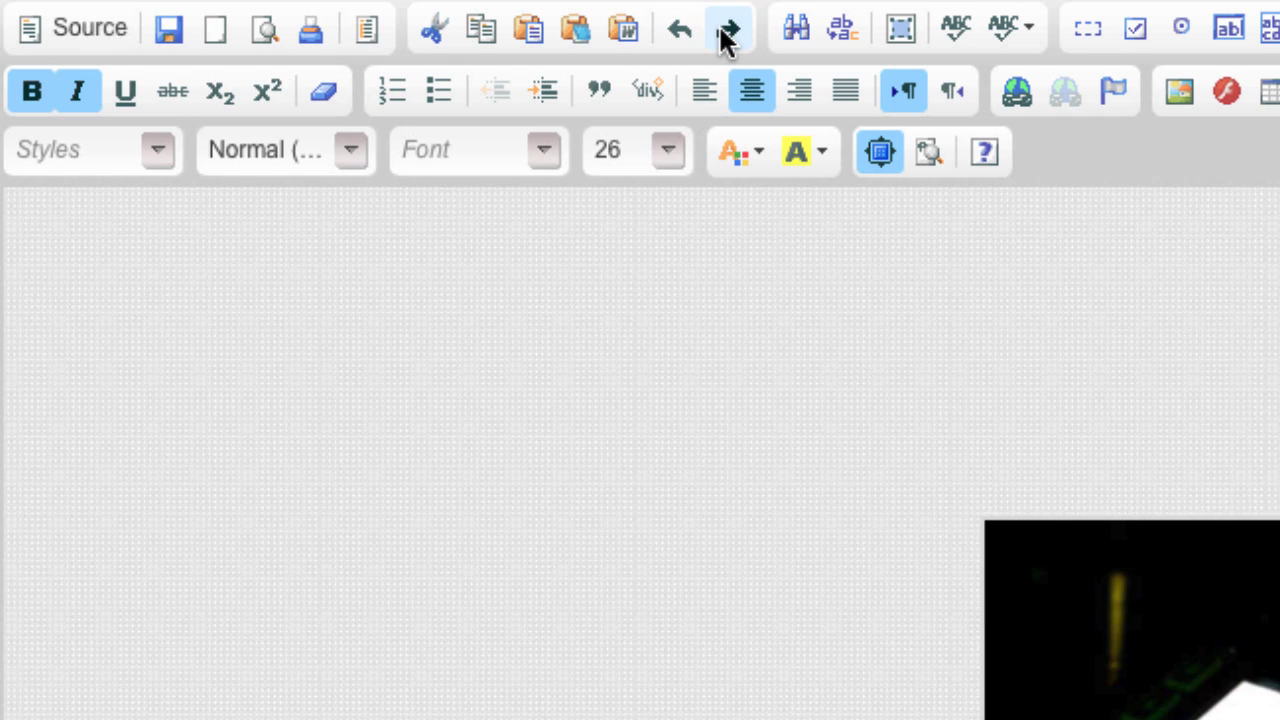
left_click(728, 33)
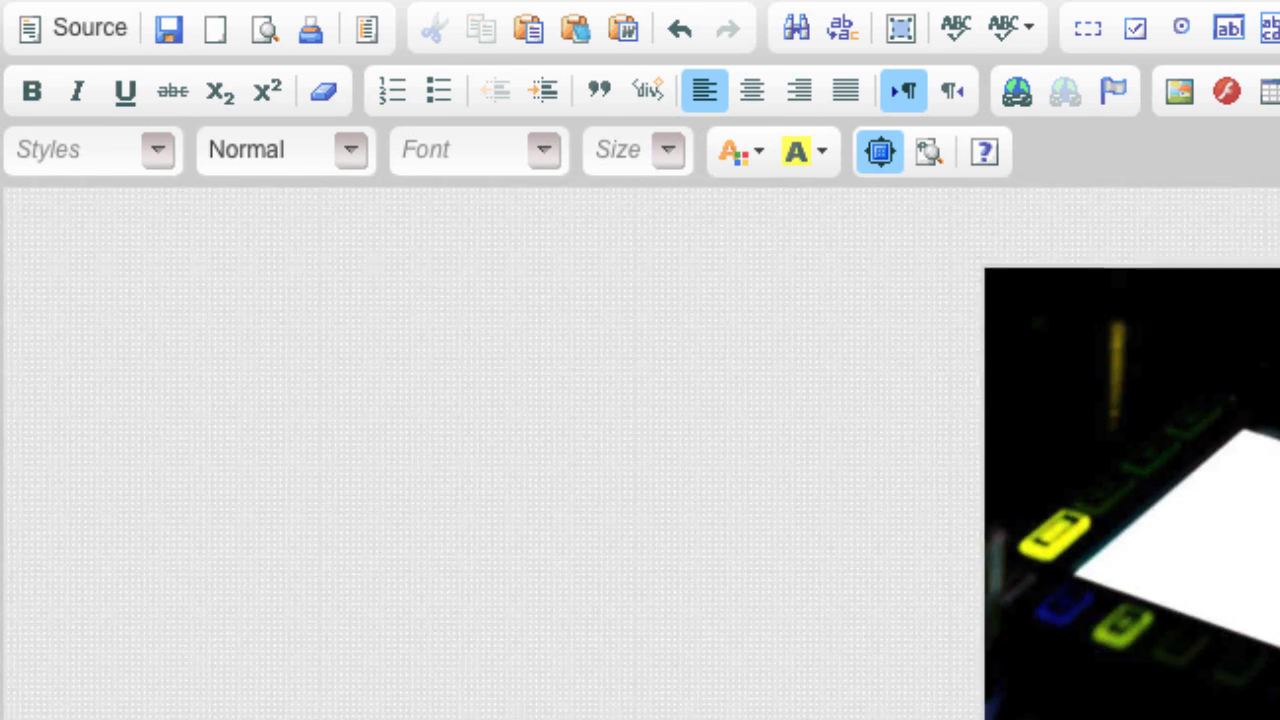